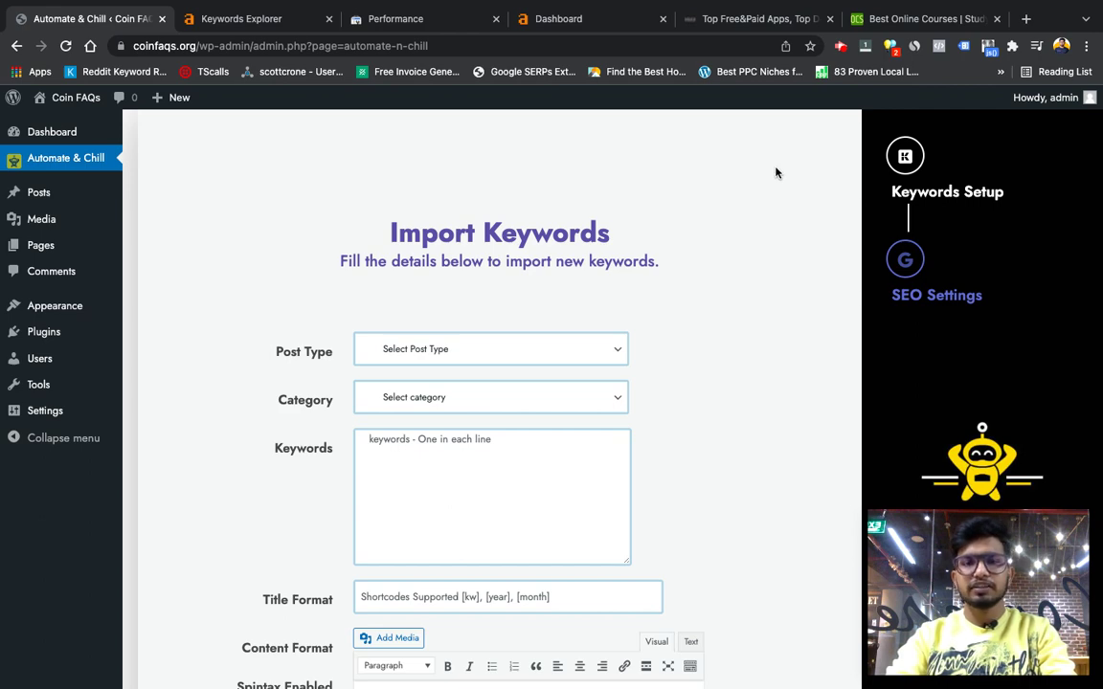
# - Glance over the Best Apps site tab, then go back to the OnlineCoursesSchools tab
pyautogui.click(892, 21)
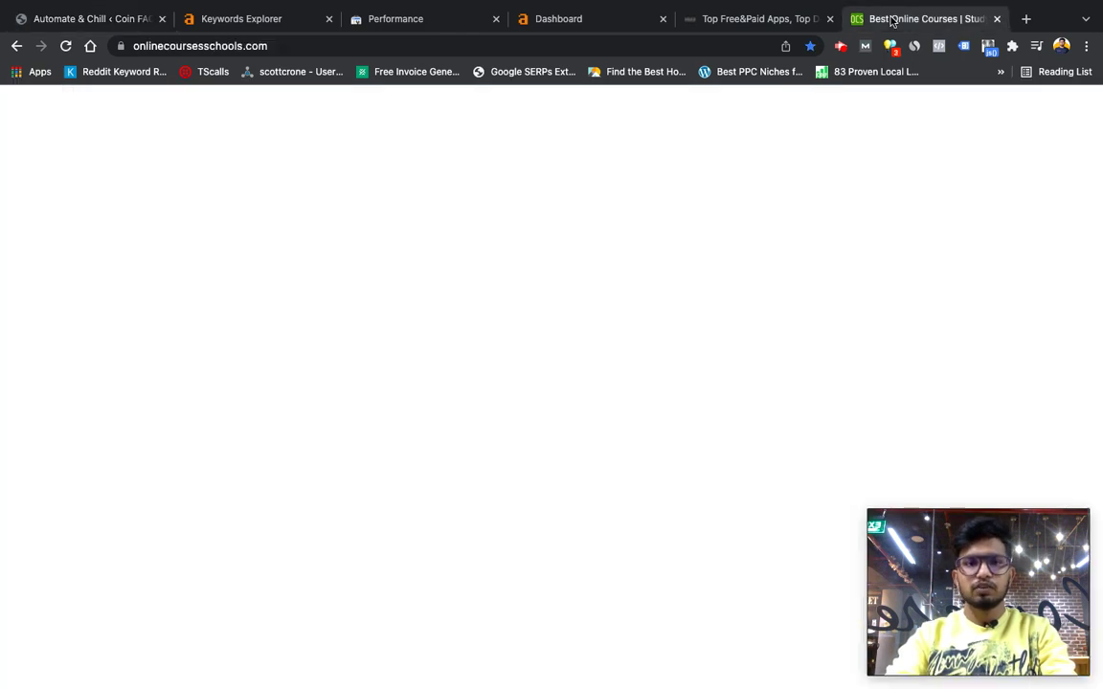
pyautogui.click(733, 22)
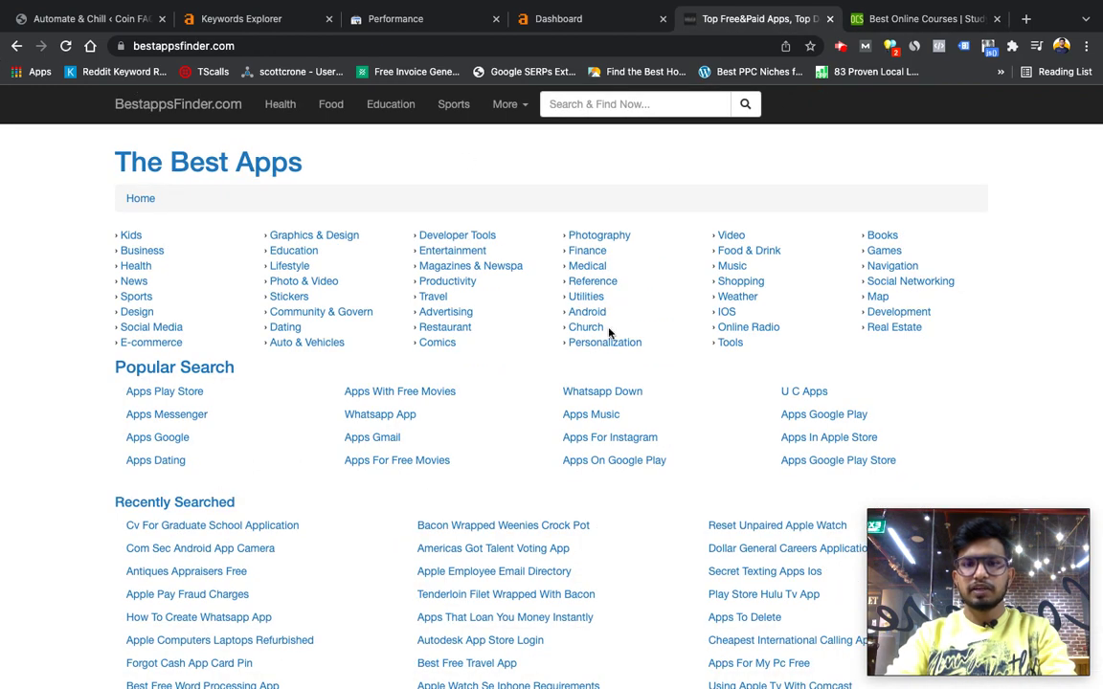
pyautogui.scroll(-10, 406, 406)
pyautogui.scroll(10, 406, 406)
pyautogui.moveTo(925, 46)
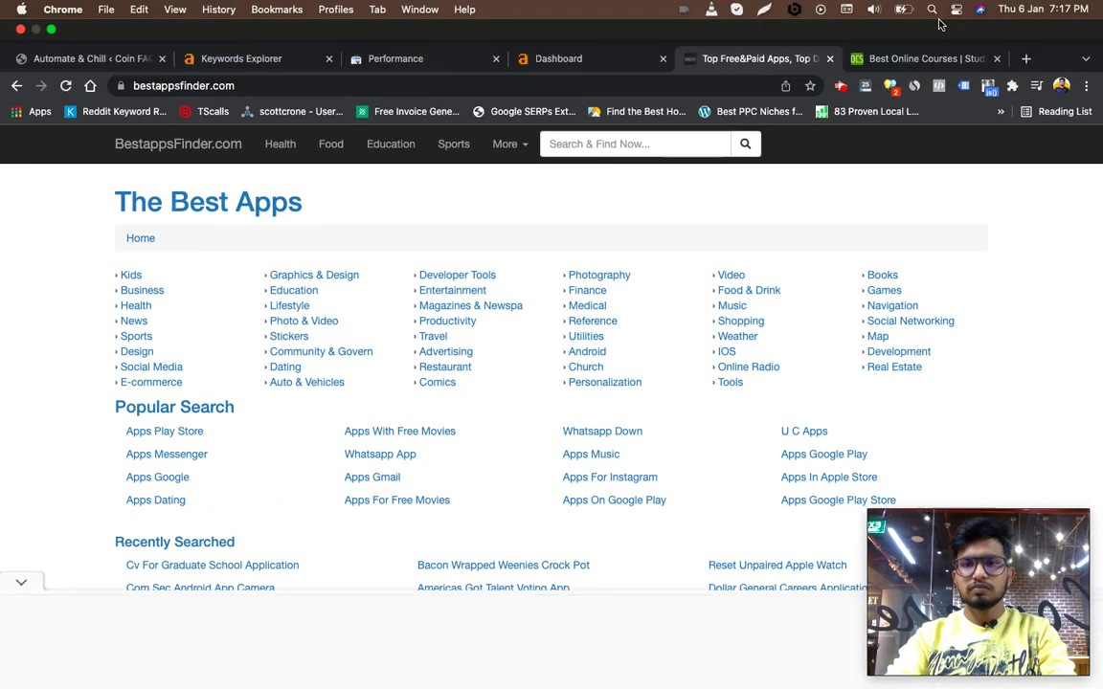
pyautogui.click(921, 56)
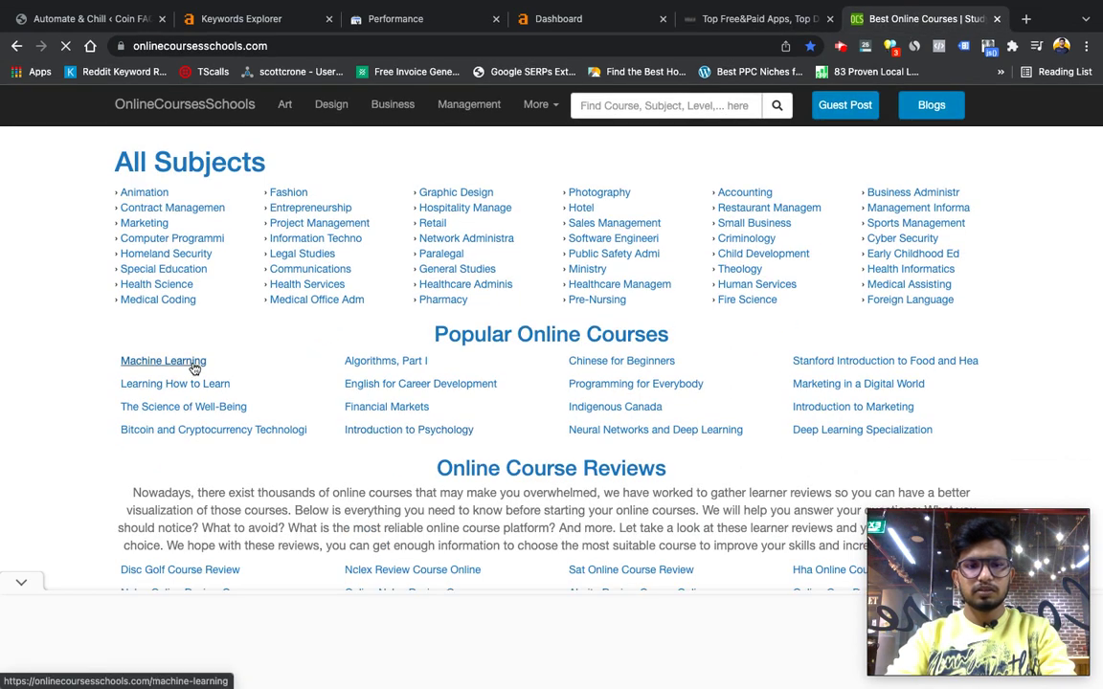
# - Open the Machine Learning course page and scroll through its sponsored ads and articles
pyautogui.click(192, 366)
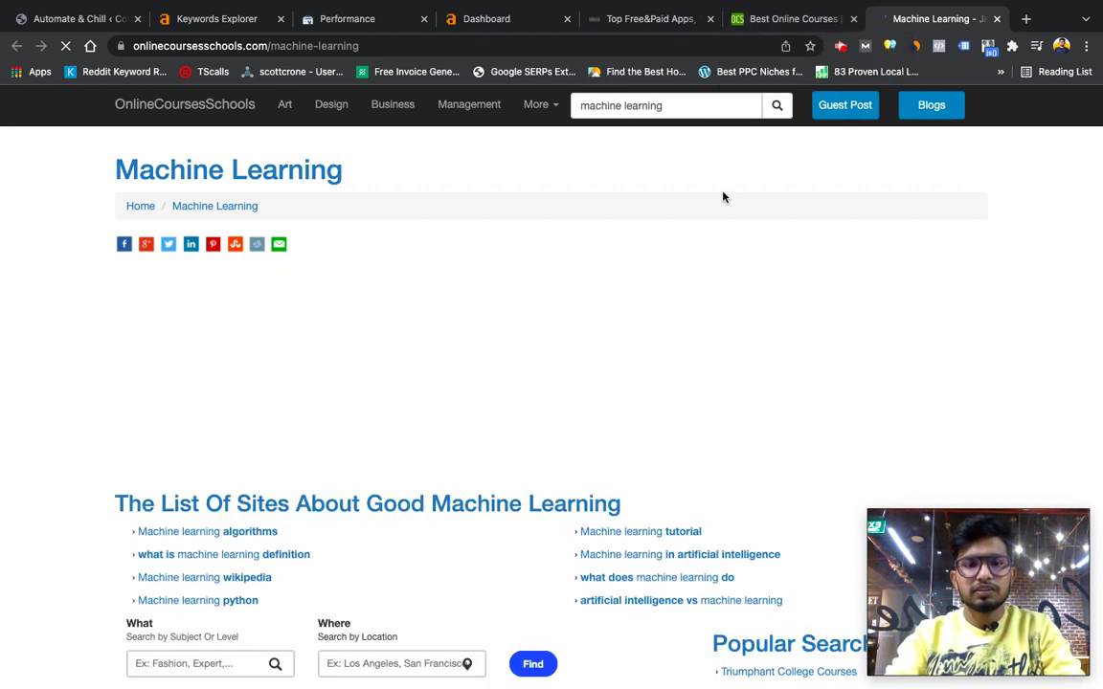
pyautogui.scroll(-4, 578, 376)
pyautogui.scroll(-2, 577, 376)
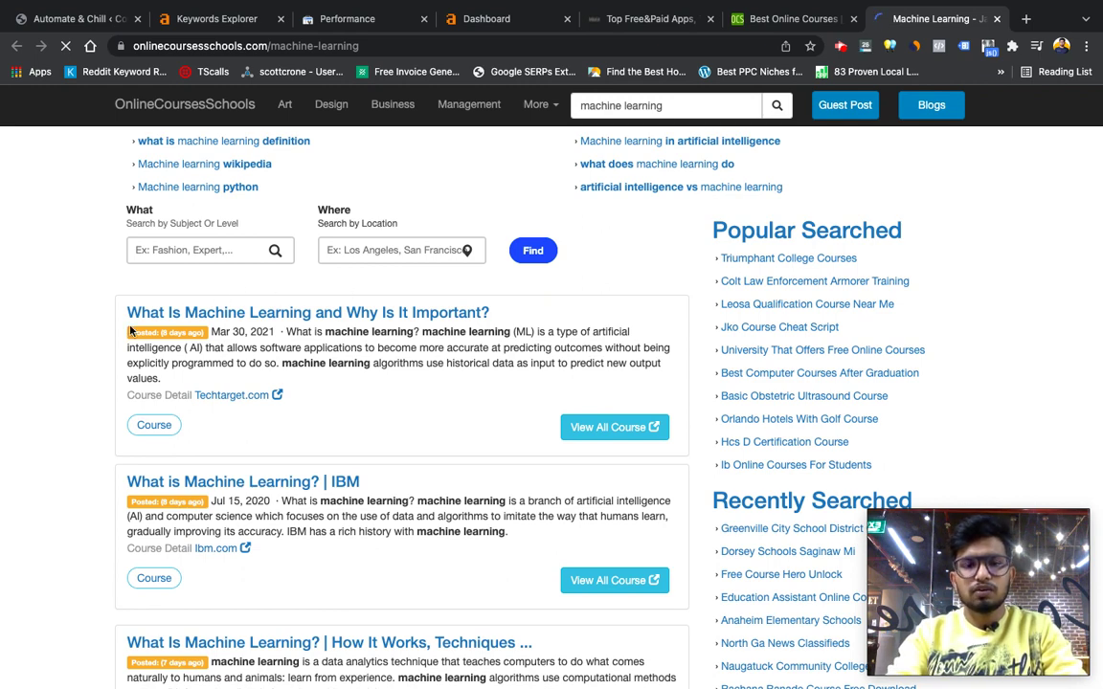
pyautogui.scroll(-5, 556, 381)
pyautogui.scroll(2, 313, 281)
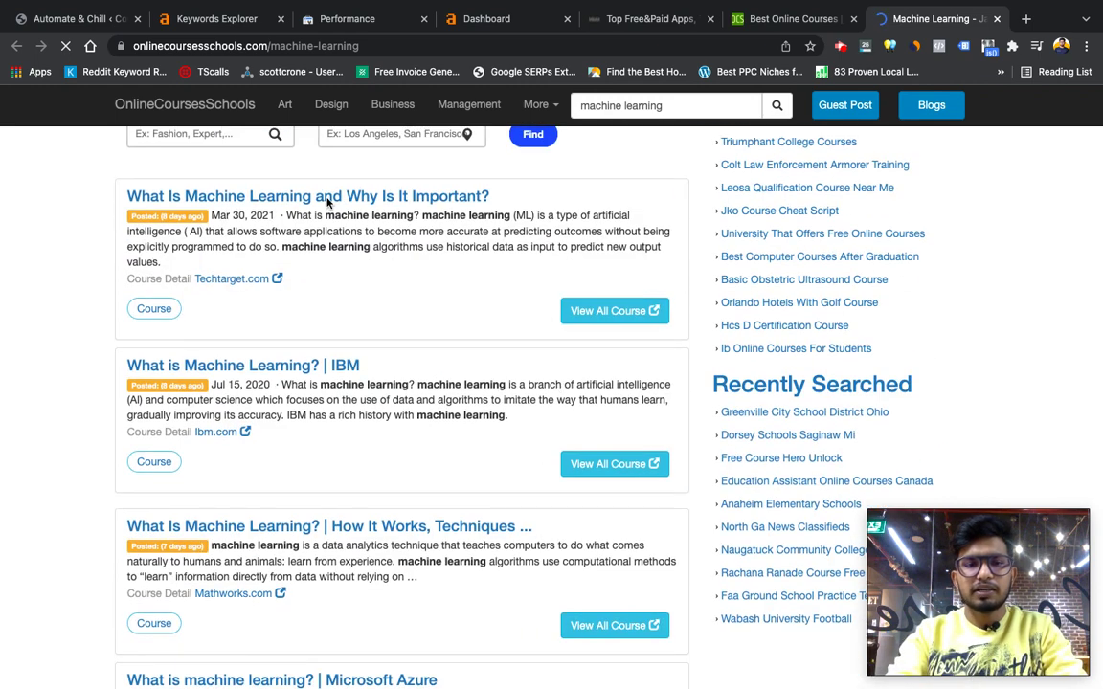
pyautogui.scroll(-4, 559, 444)
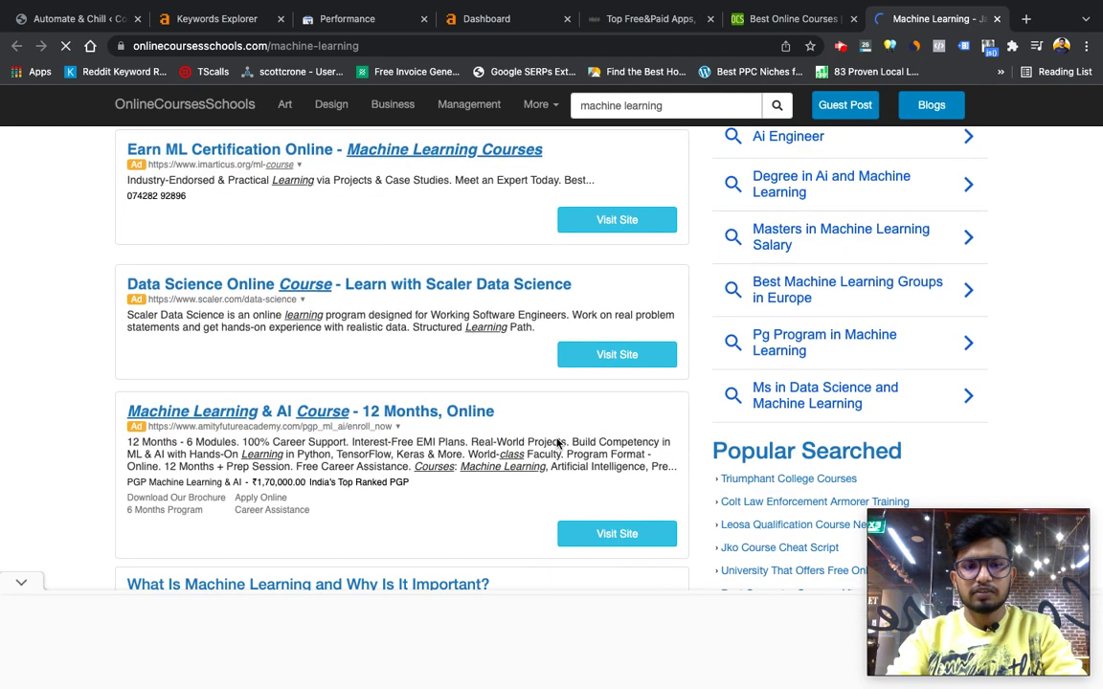
pyautogui.scroll(2, 559, 446)
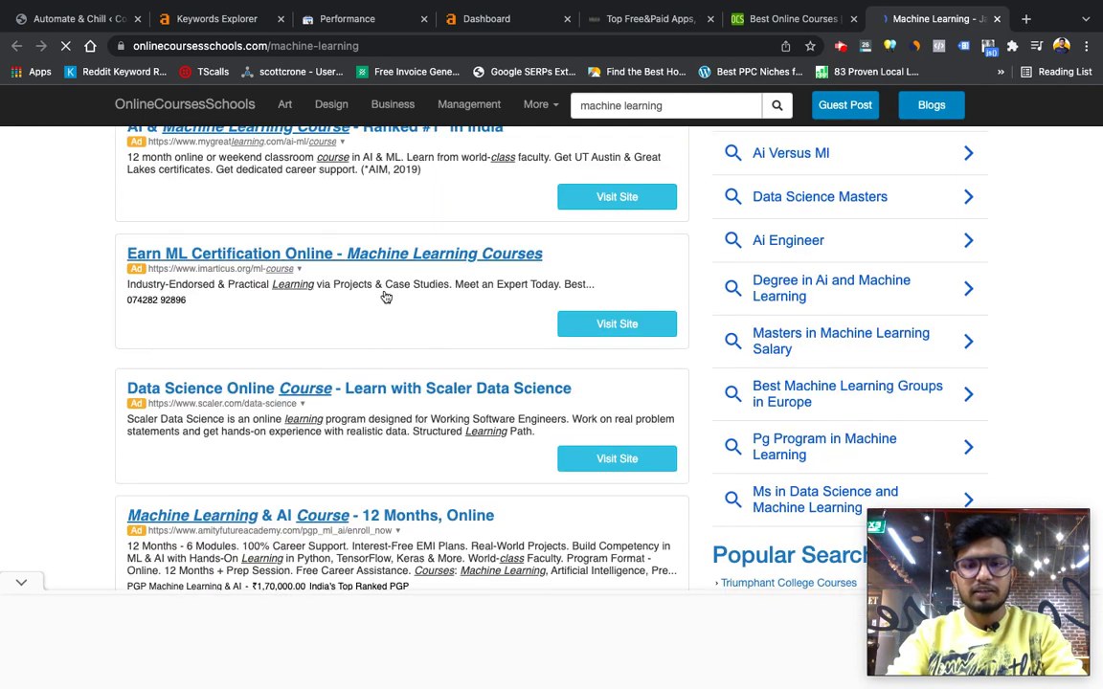
pyautogui.scroll(-6, 394, 411)
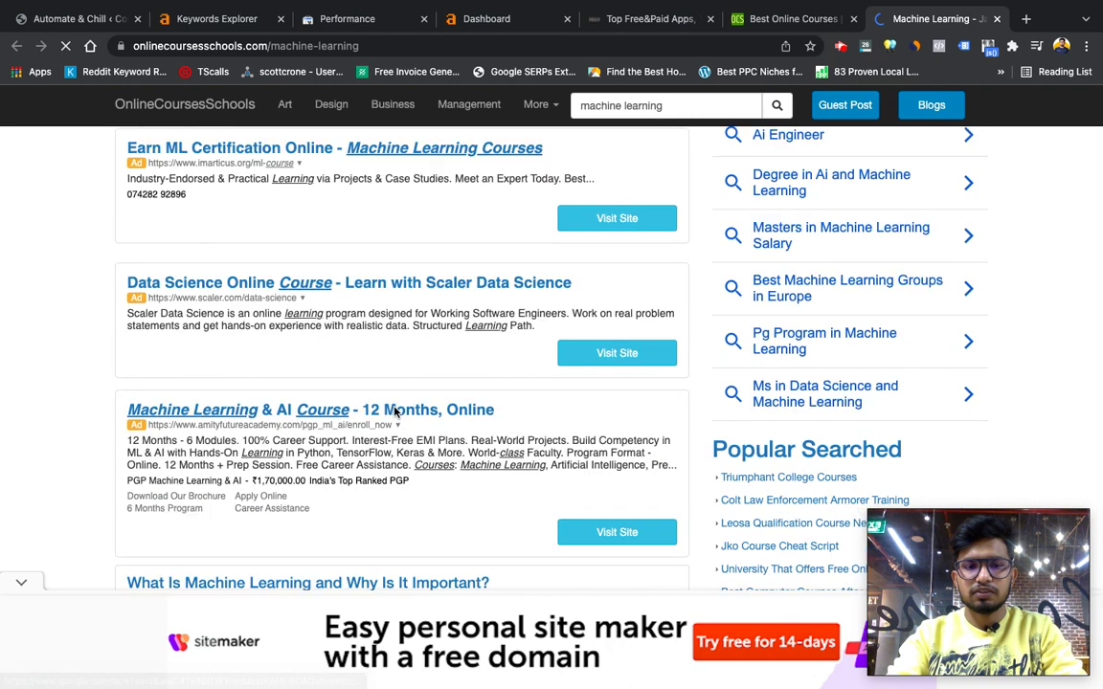
pyautogui.scroll(-3, 394, 412)
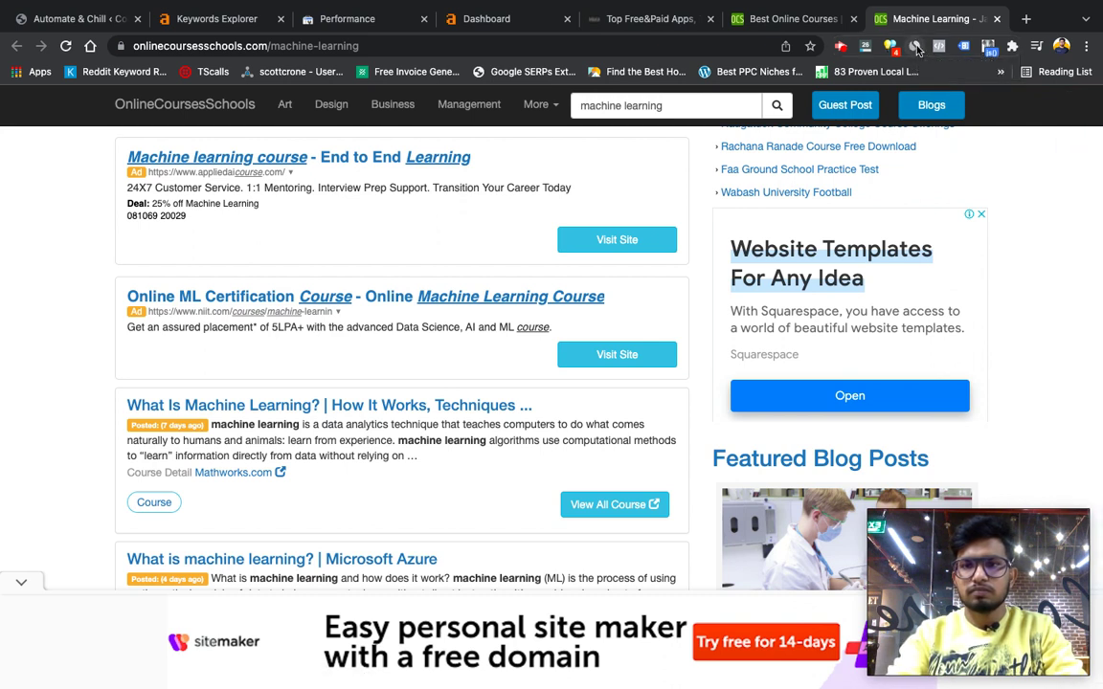
# - Check onlinecoursesschools.com traffic in Similarweb: about 677K monthly visits in Nov 2021
pyautogui.click(917, 48)
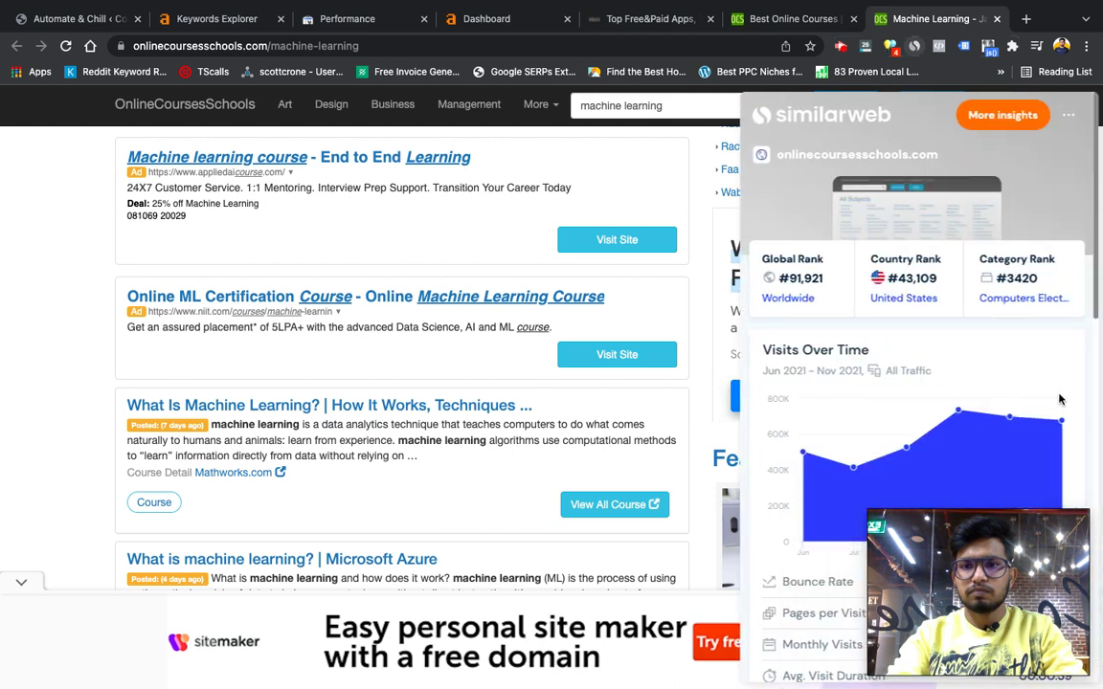
pyautogui.moveTo(1060, 428)
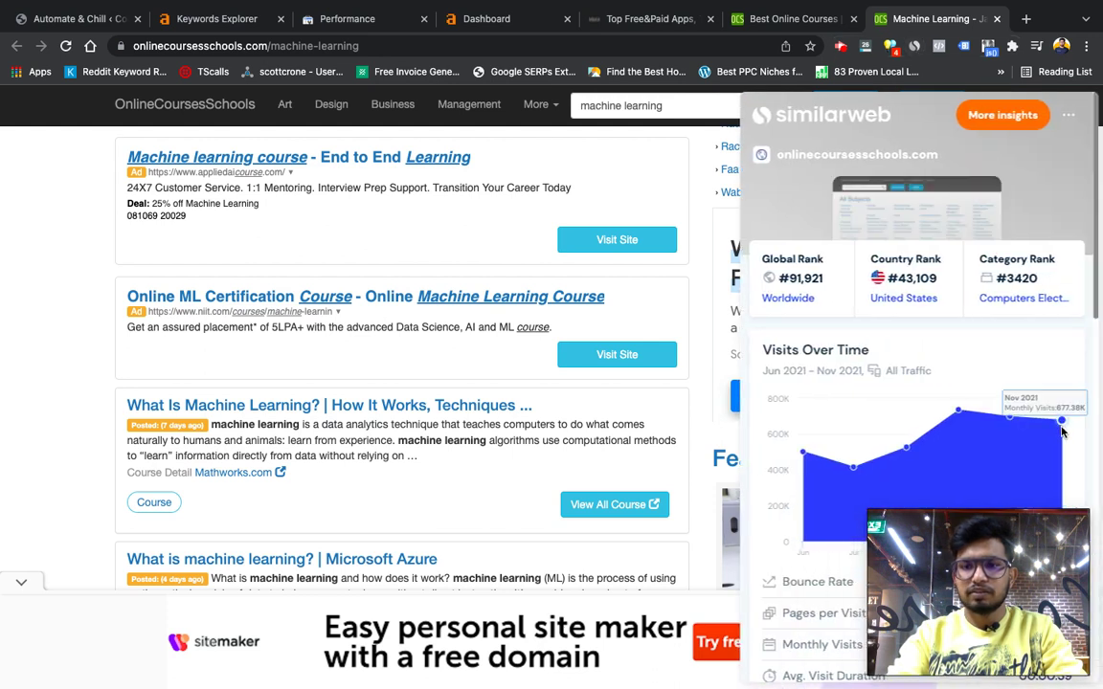
pyautogui.moveTo(804, 453)
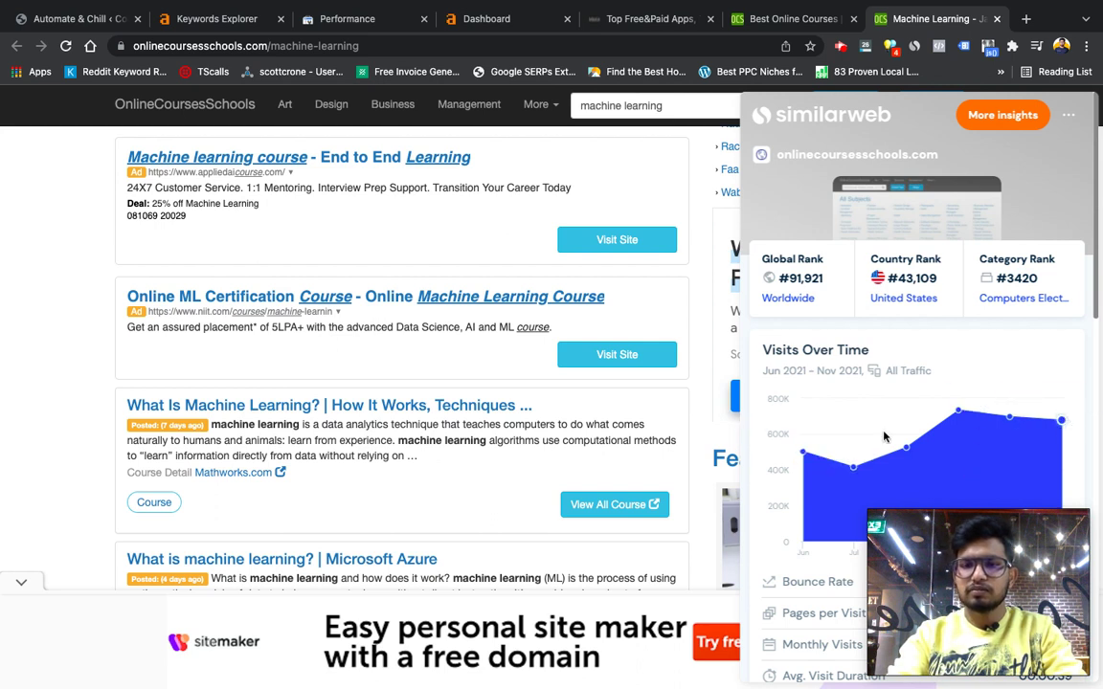
pyautogui.click(77, 376)
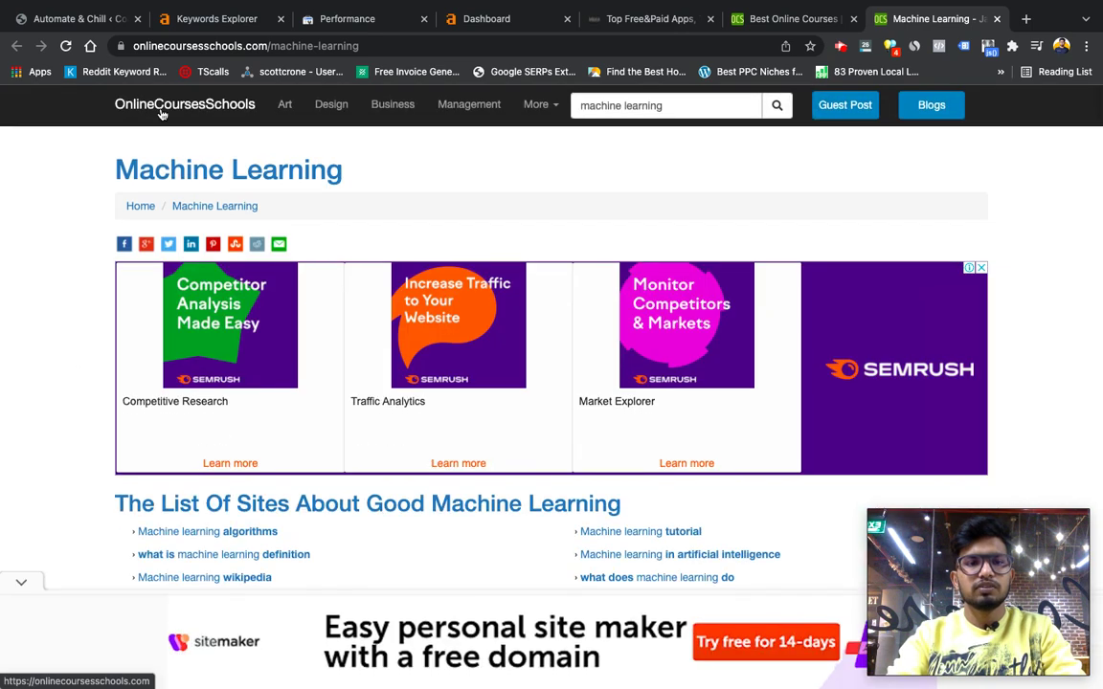
# - Return to the OnlineCoursesSchools home page, dismissing the full-page vignette ad
pyautogui.click(162, 113)
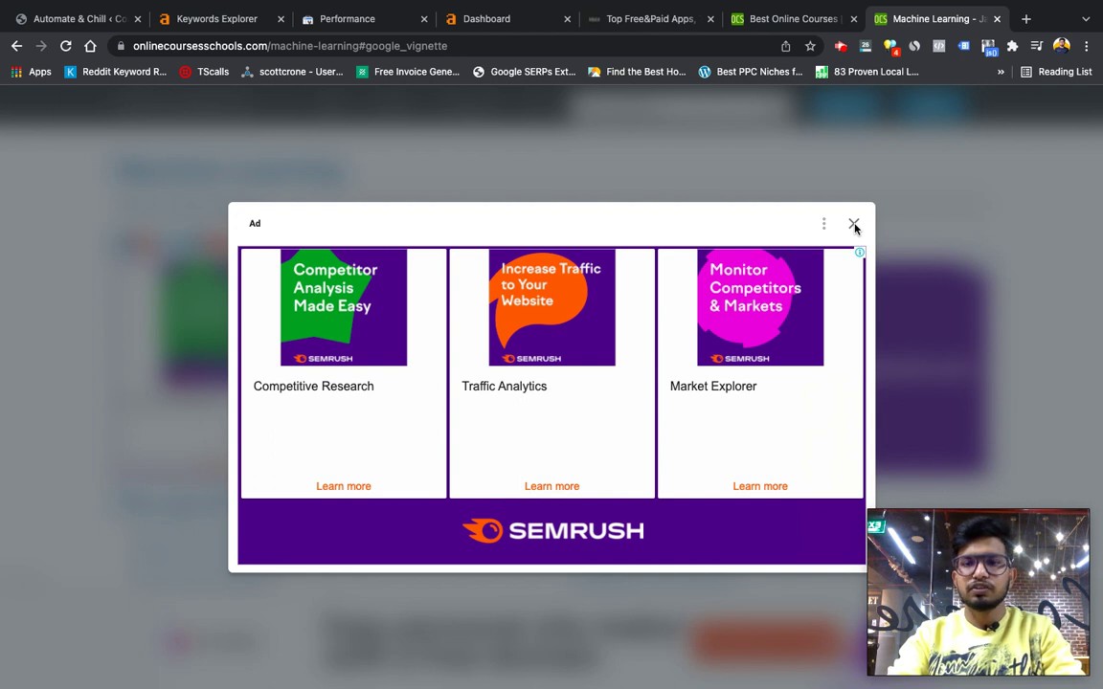
pyautogui.click(854, 224)
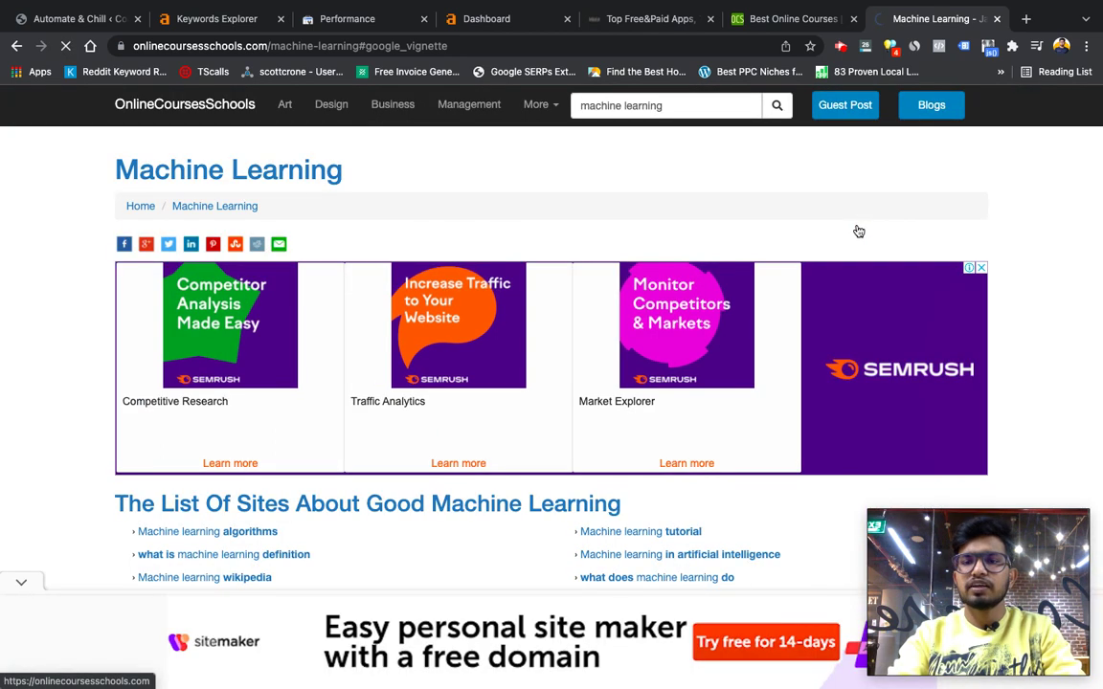
pyautogui.click(353, 39)
# - Search Google for site:onlinecoursesschools.com, showing about 4,32,000 indexed pages
pyautogui.press('Left')
pyautogui.write('site')
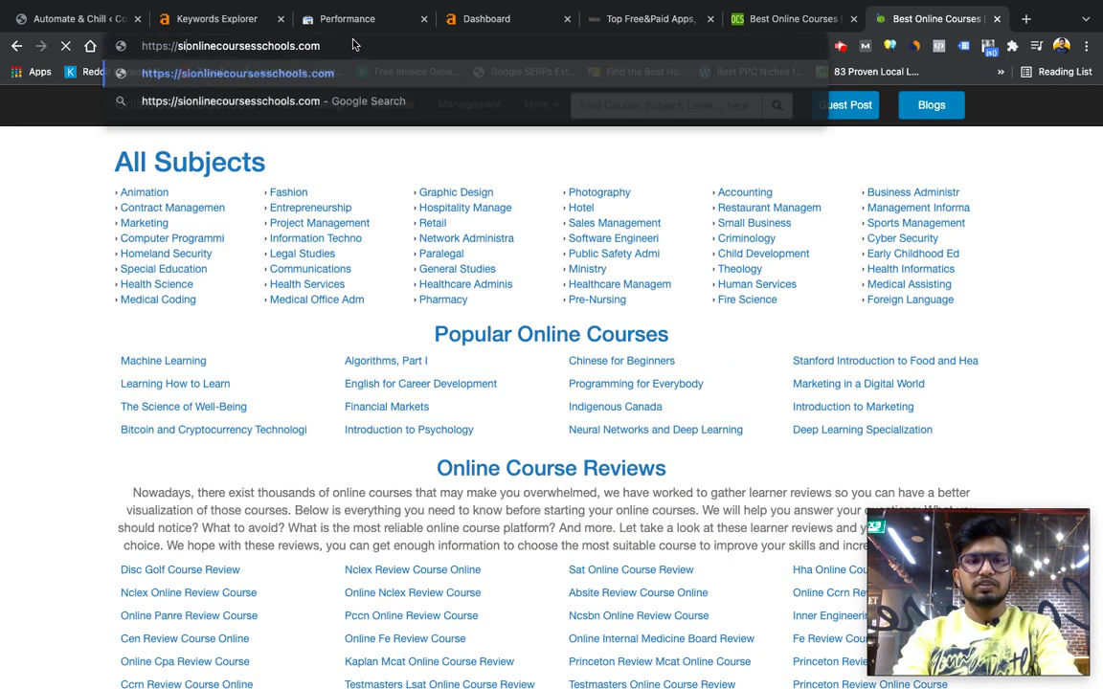
pyautogui.press('shift+super+Left')
pyautogui.write('site:')
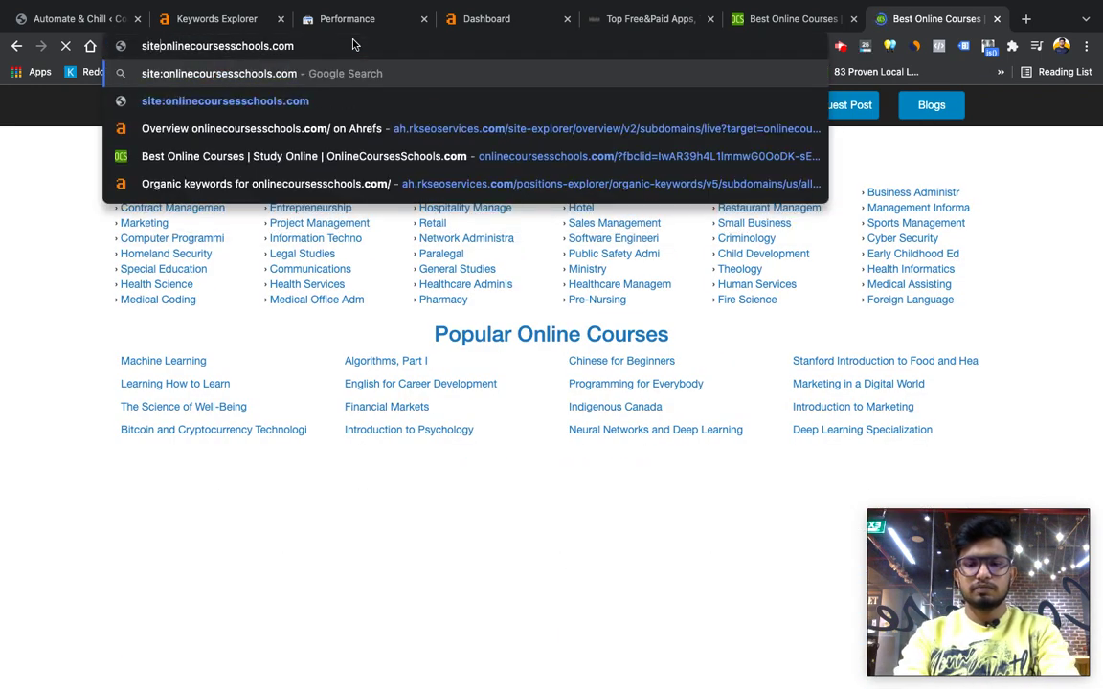
pyautogui.press('Return')
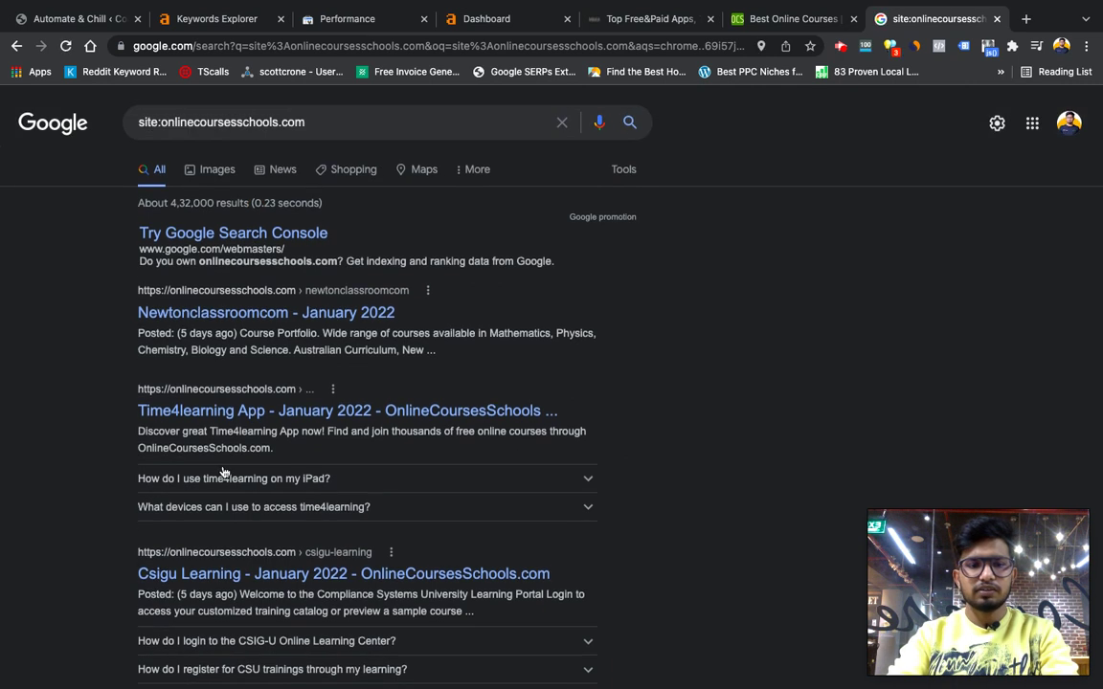
pyautogui.click(226, 484)
pyautogui.click(226, 483)
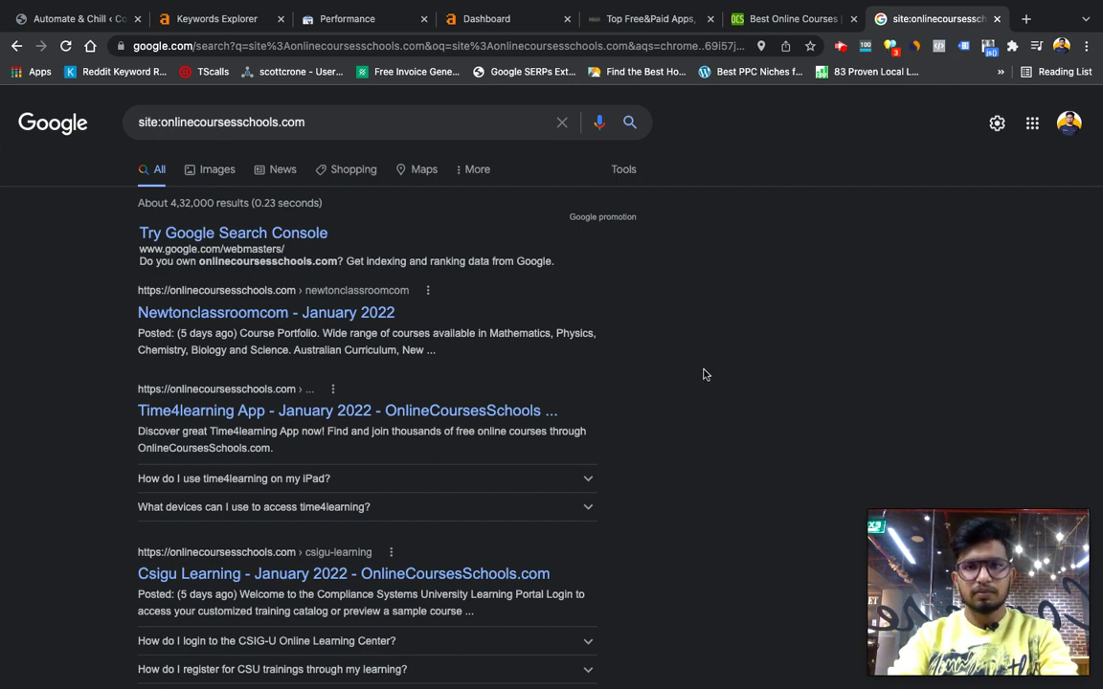
# - Close the Google results and return to the Automate & Chill import form
pyautogui.press('super+w')
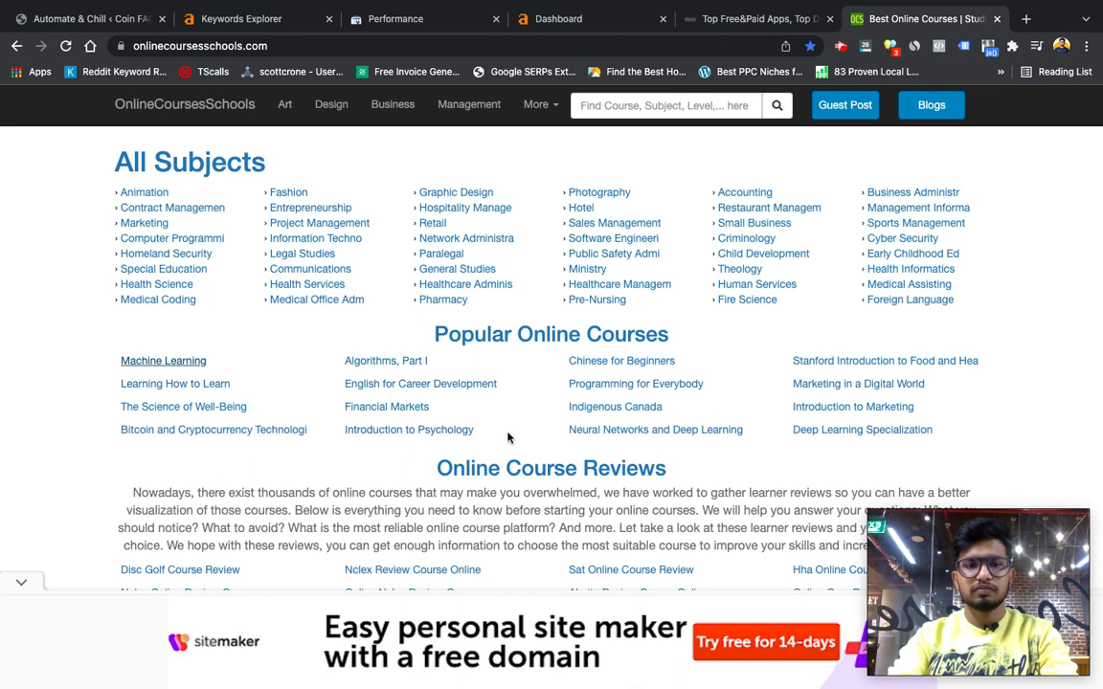
pyautogui.scroll(-10, 508, 438)
pyautogui.scroll(10, 507, 438)
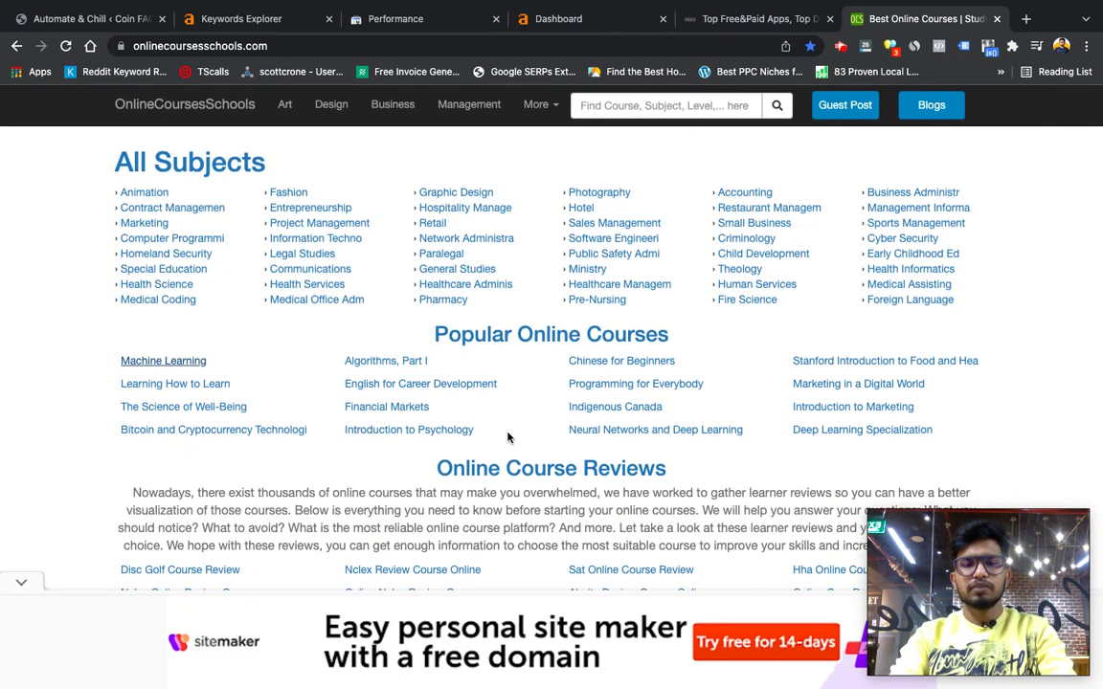
pyautogui.click(51, 20)
# - Choose post as the Post Type and Uncategorized as the Category in the keyword import form
pyautogui.click(526, 358)
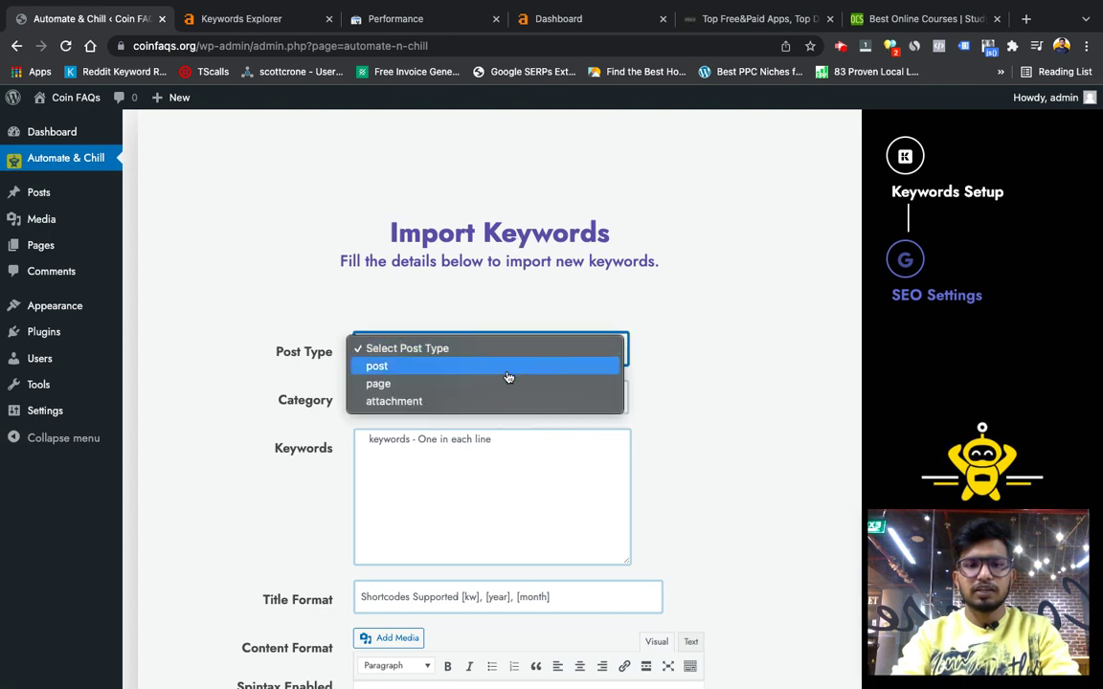
pyautogui.click(508, 365)
pyautogui.click(499, 402)
pyautogui.click(497, 413)
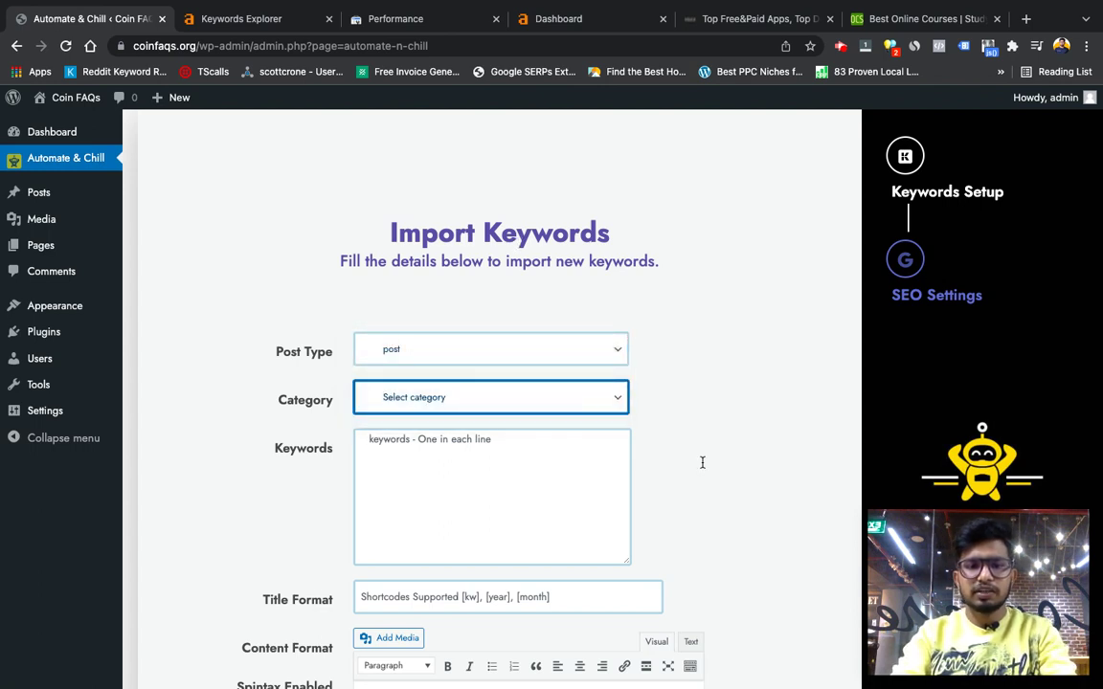
pyautogui.scroll(-3, 701, 462)
pyautogui.click(418, 306)
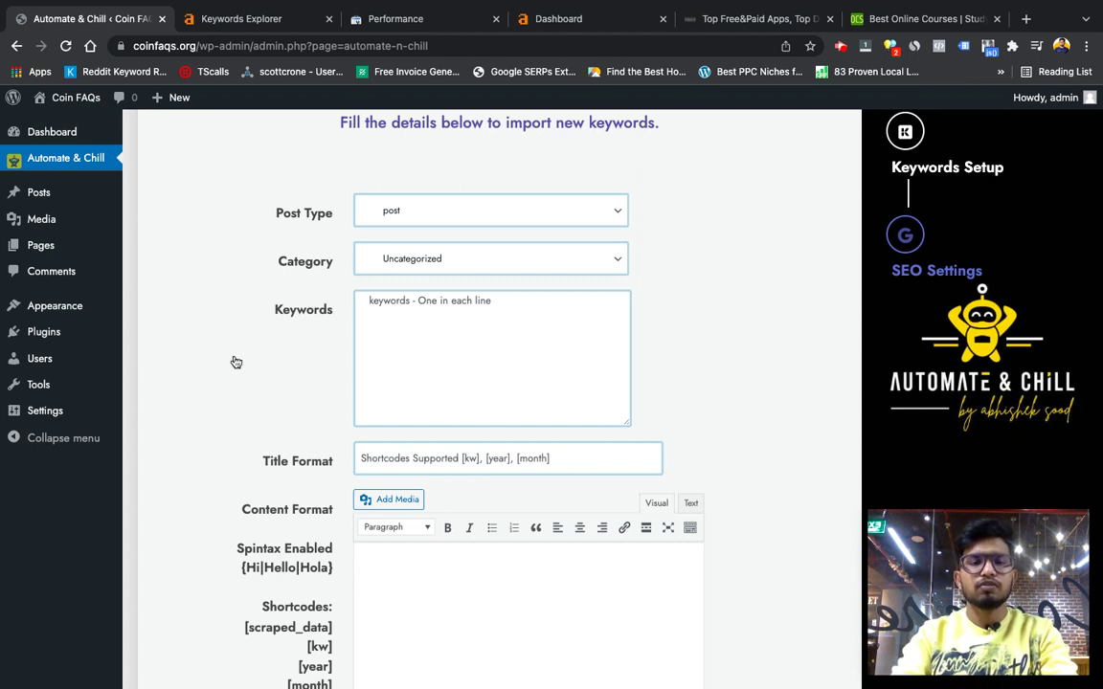
pyautogui.click(274, 31)
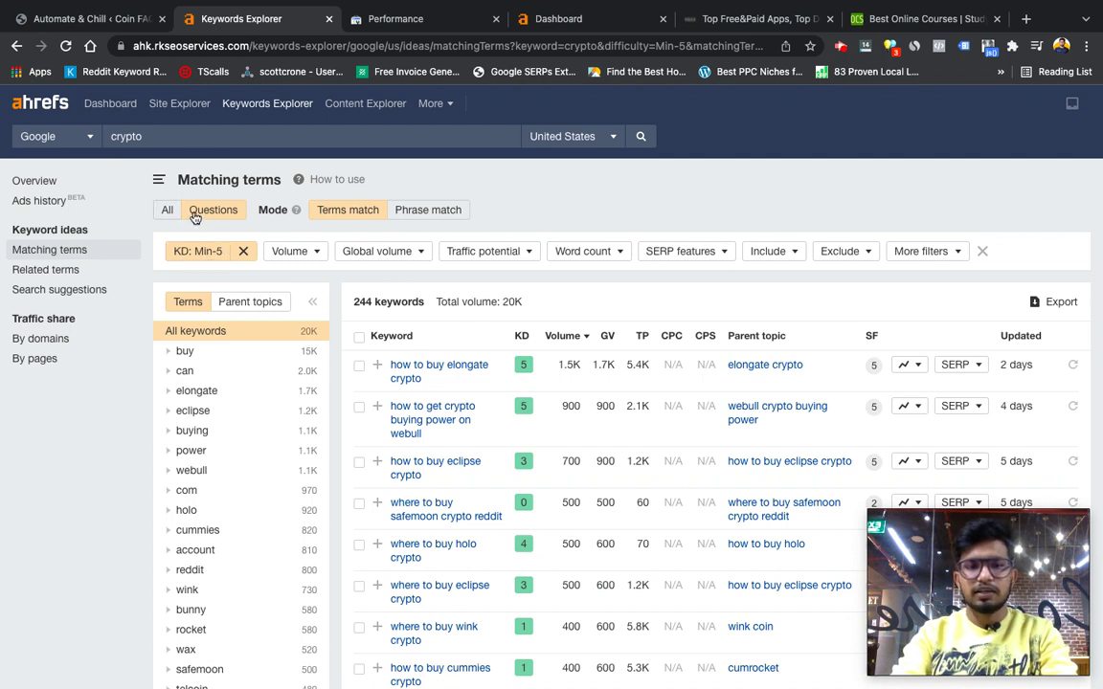
# - Compare all 3,130 crypto matching terms, then go back to question keywords with KD Min-5
pyautogui.click(392, 409)
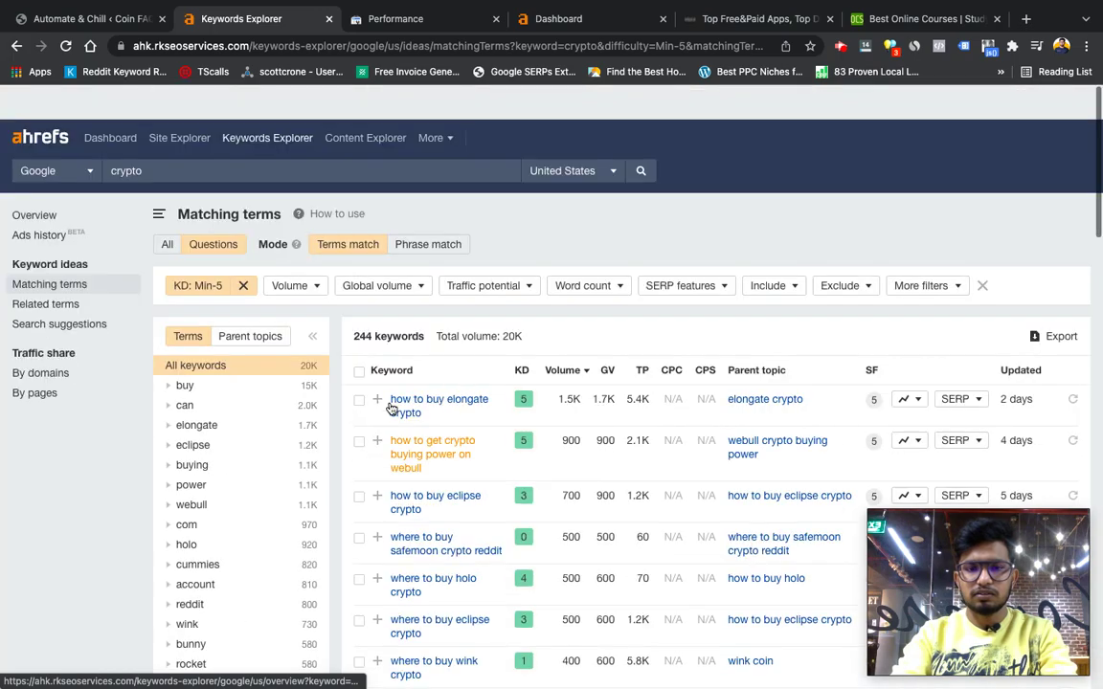
pyautogui.scroll(-1, 393, 397)
pyautogui.scroll(-15, 422, 469)
pyautogui.scroll(-10, 459, 540)
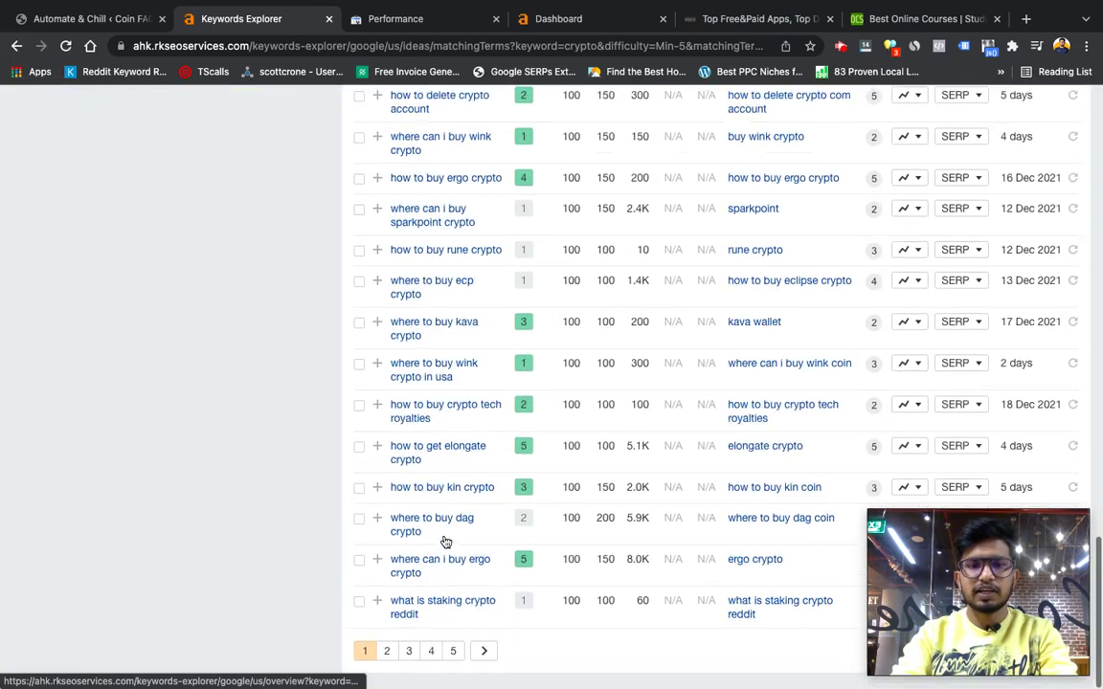
pyautogui.scroll(20, 450, 541)
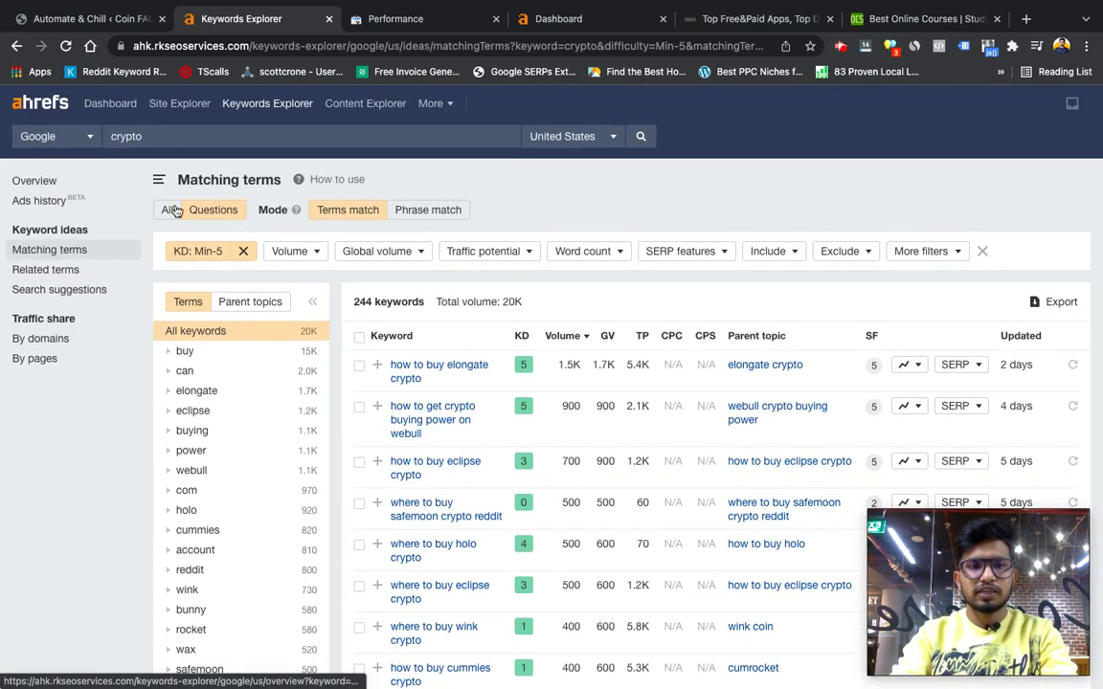
pyautogui.click(168, 212)
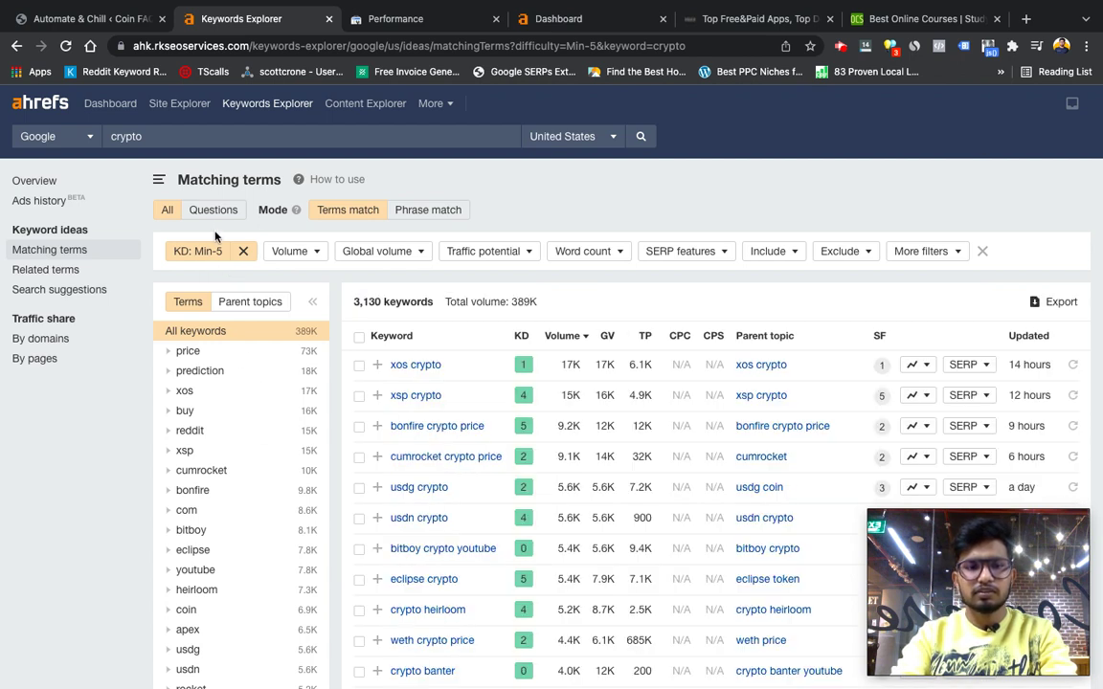
pyautogui.click(199, 211)
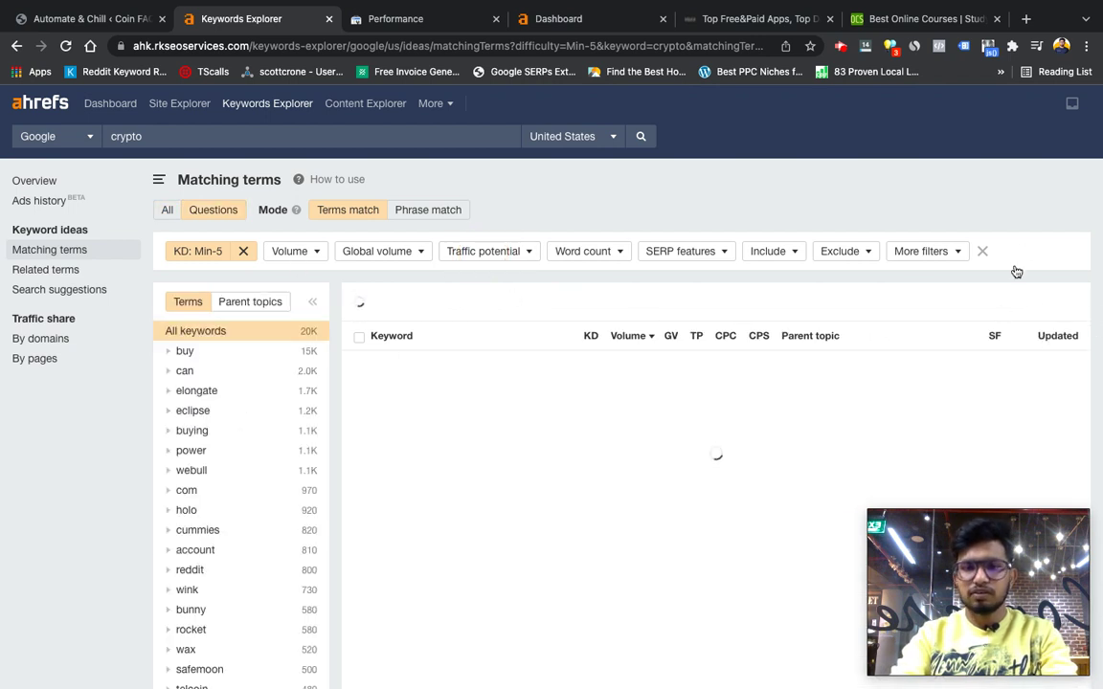
pyautogui.press('super+Tab')
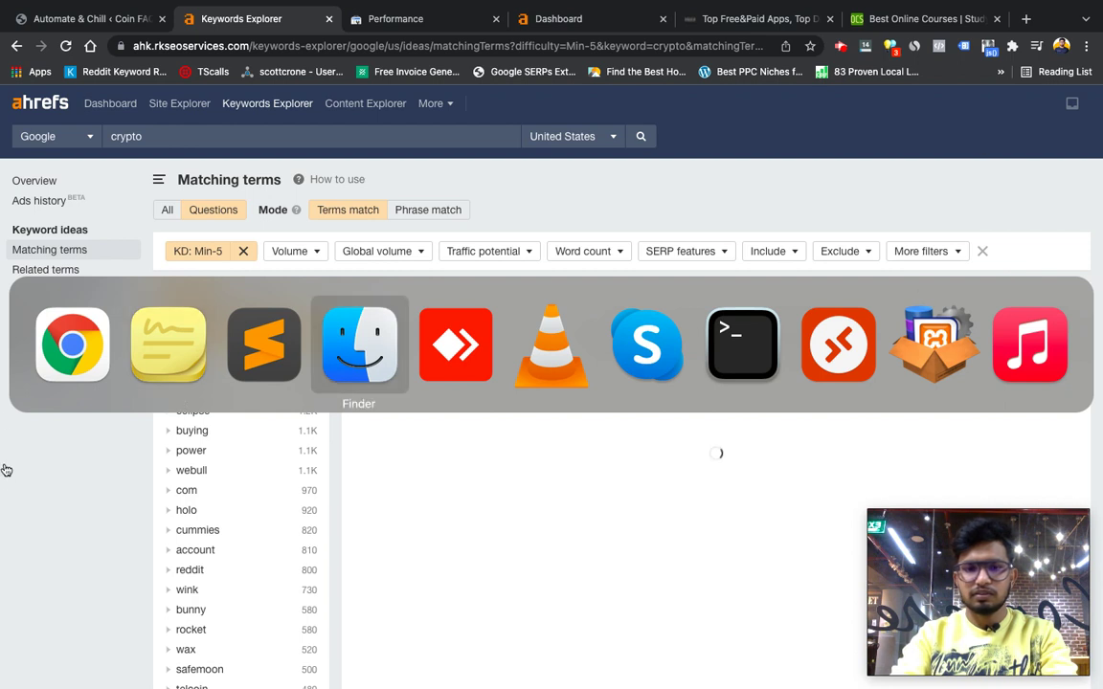
# - Reveal google_us_crypto_matching-terms_2022-01-06_17-56-38.csv in Finder and open it in Numbers
pyautogui.click(33, 382)
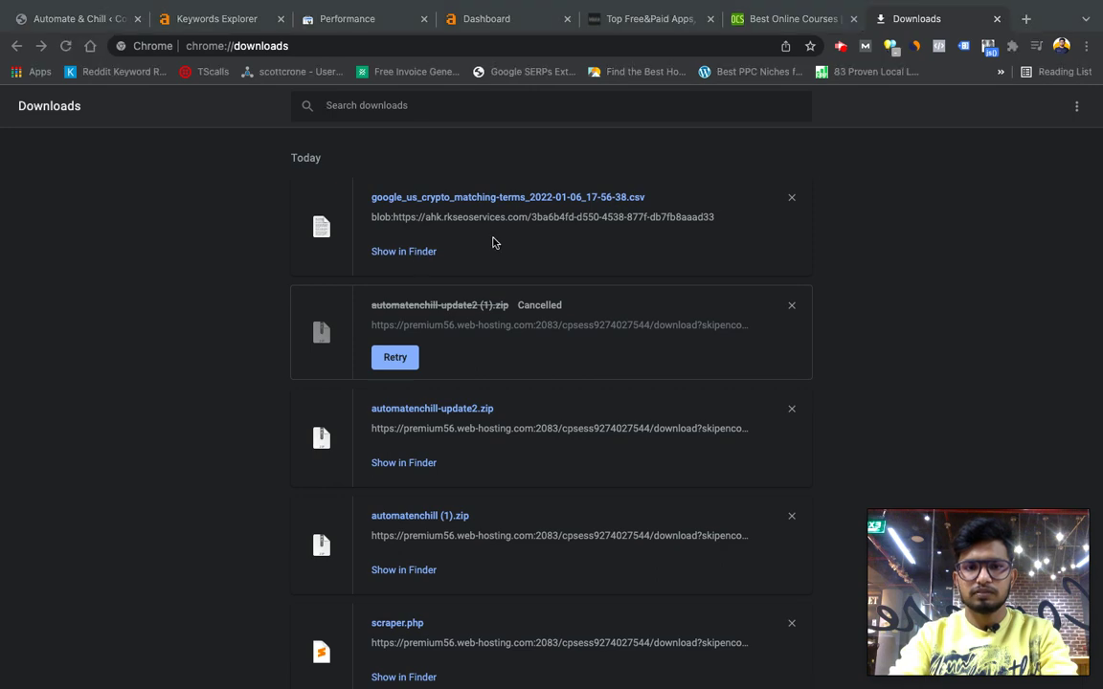
pyautogui.click(414, 251)
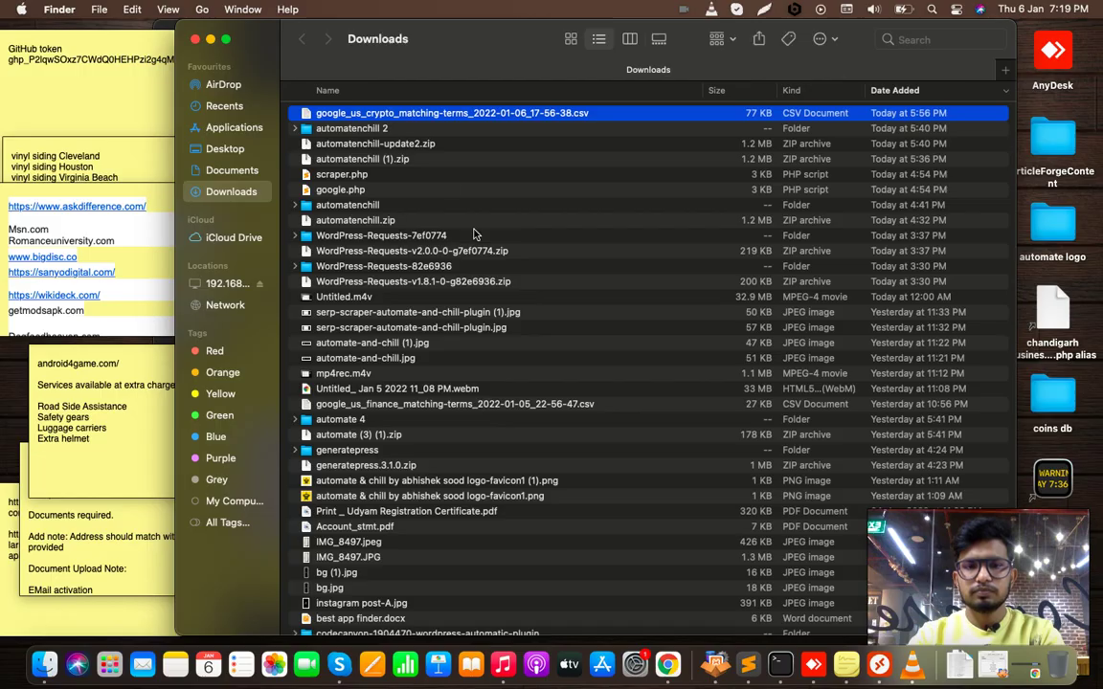
pyautogui.doubleClick(422, 116)
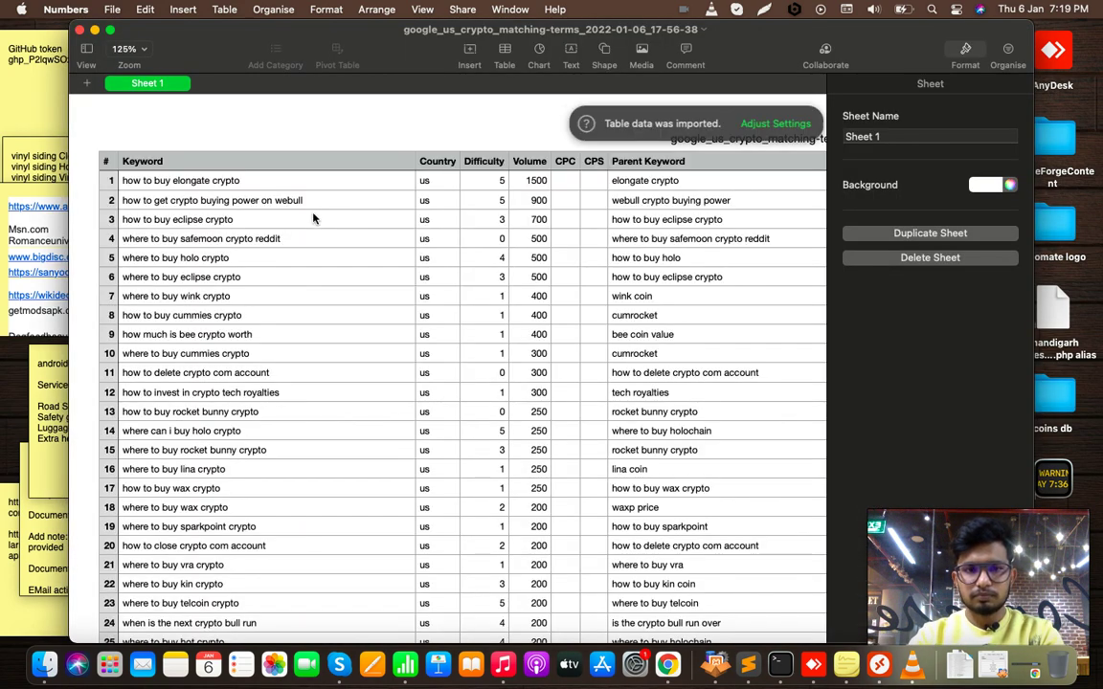
# - Copy all 244 keywords in the Keyword column from B2 down, then return to Chrome
pyautogui.click(256, 188)
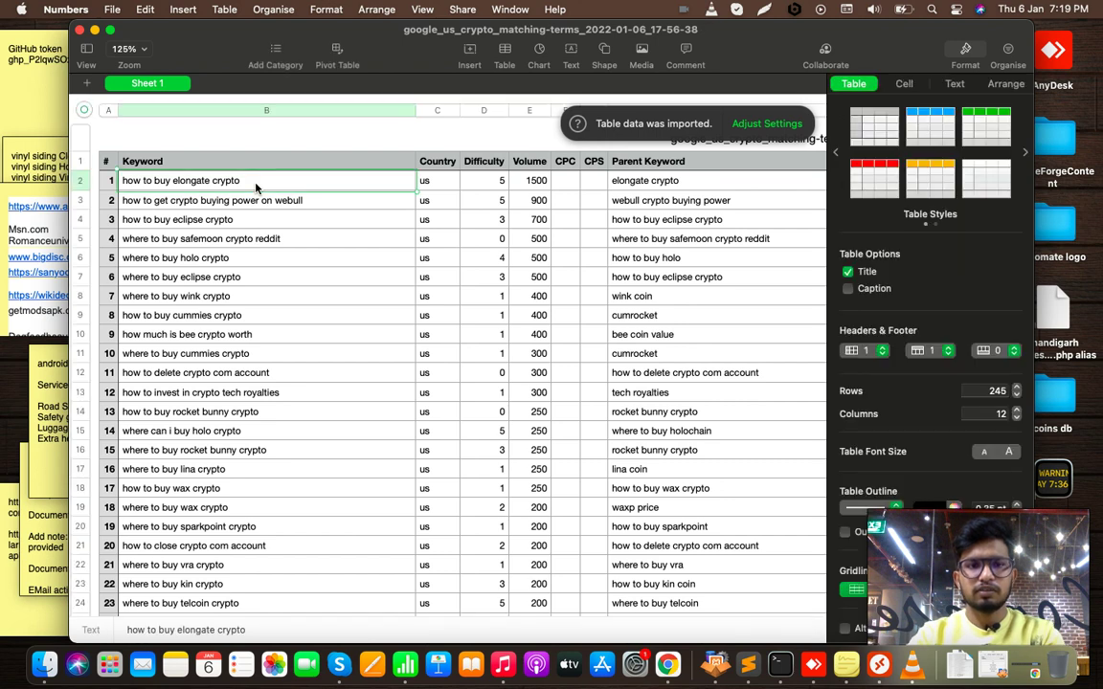
pyautogui.press('shift+super+Down')
pyautogui.press('super+Tab')
pyautogui.press('super+Tab')
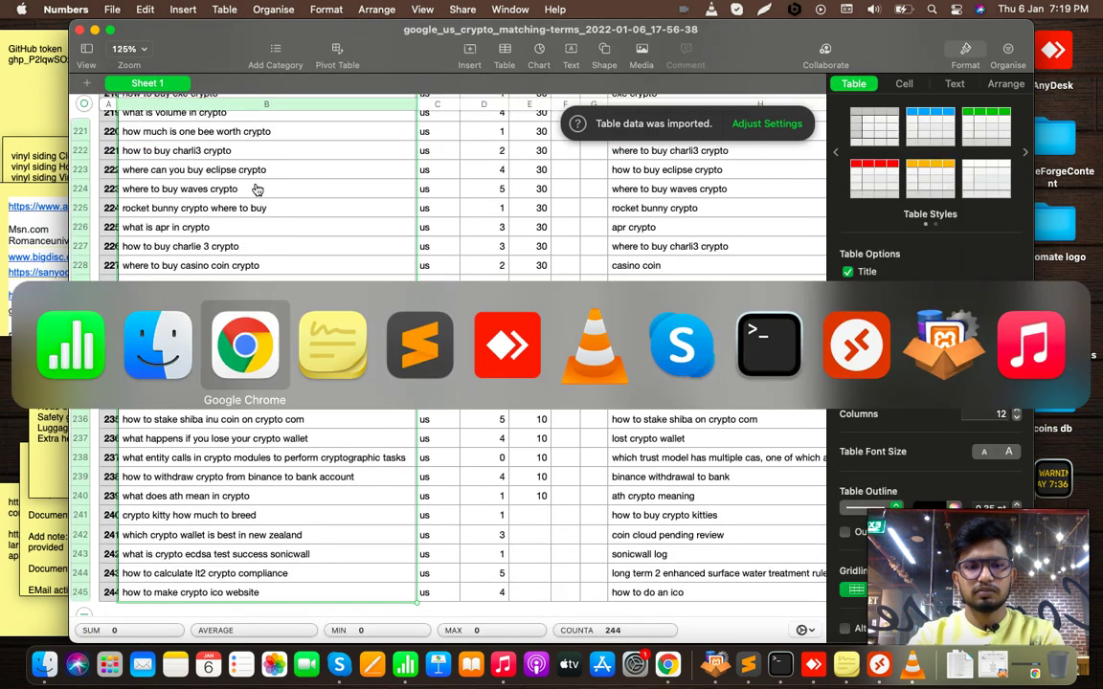
pyautogui.press('super+Tab')
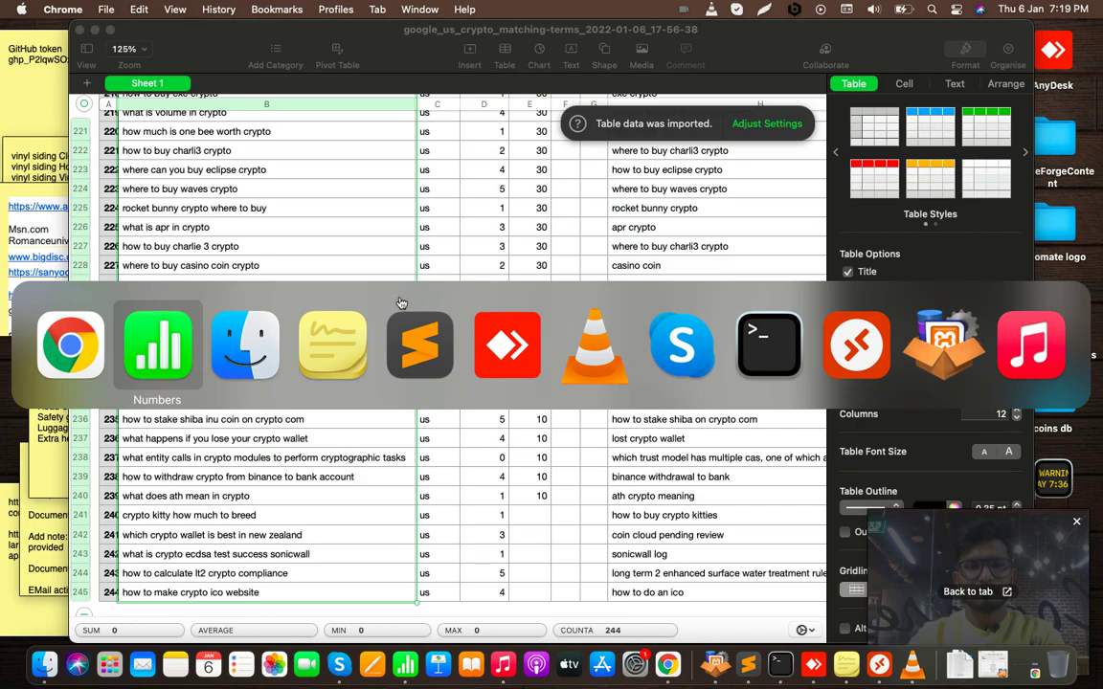
pyautogui.click(86, 354)
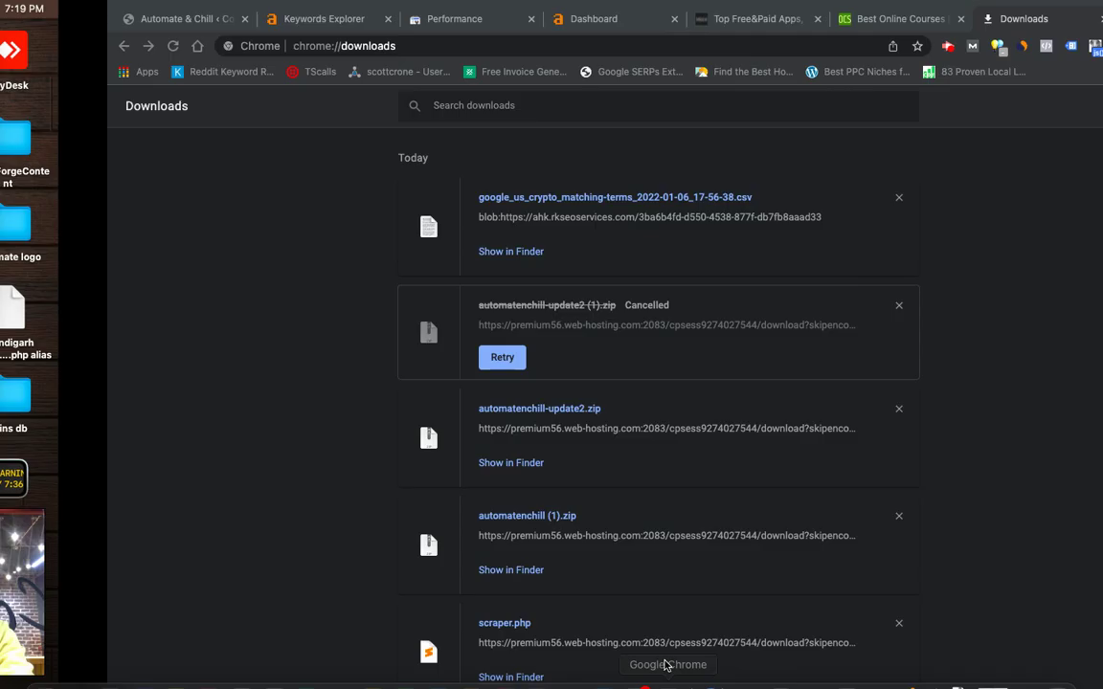
# - Paste the crypto keyword list into the Keywords box and enter [kw] as the Title Format
pyautogui.click(67, 18)
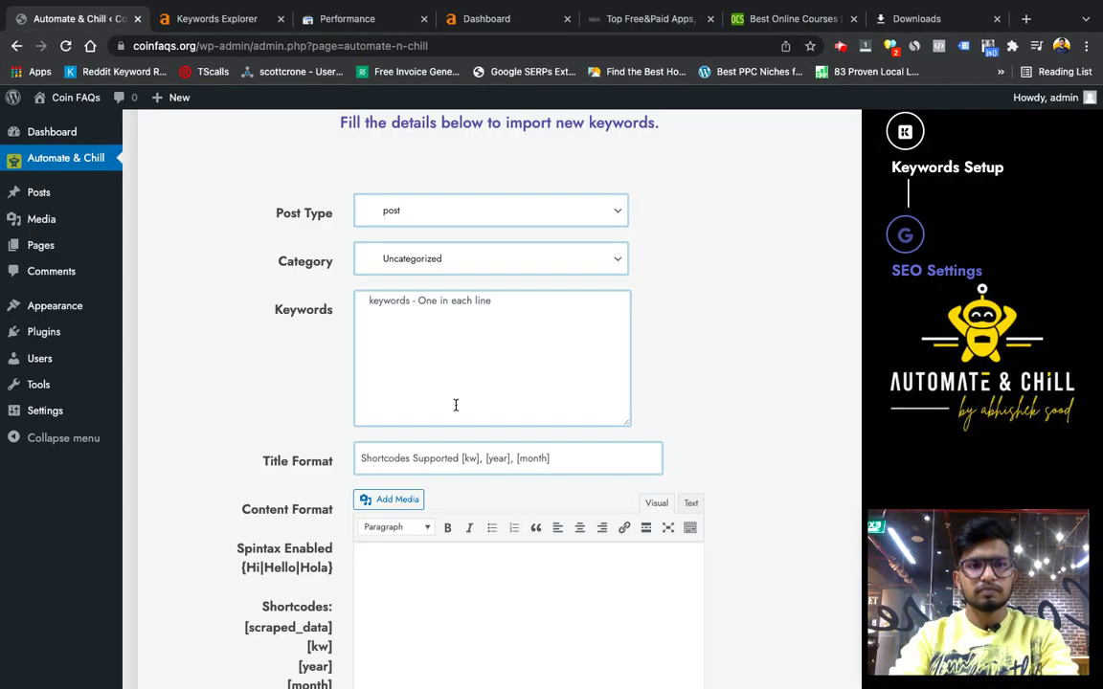
pyautogui.click(441, 357)
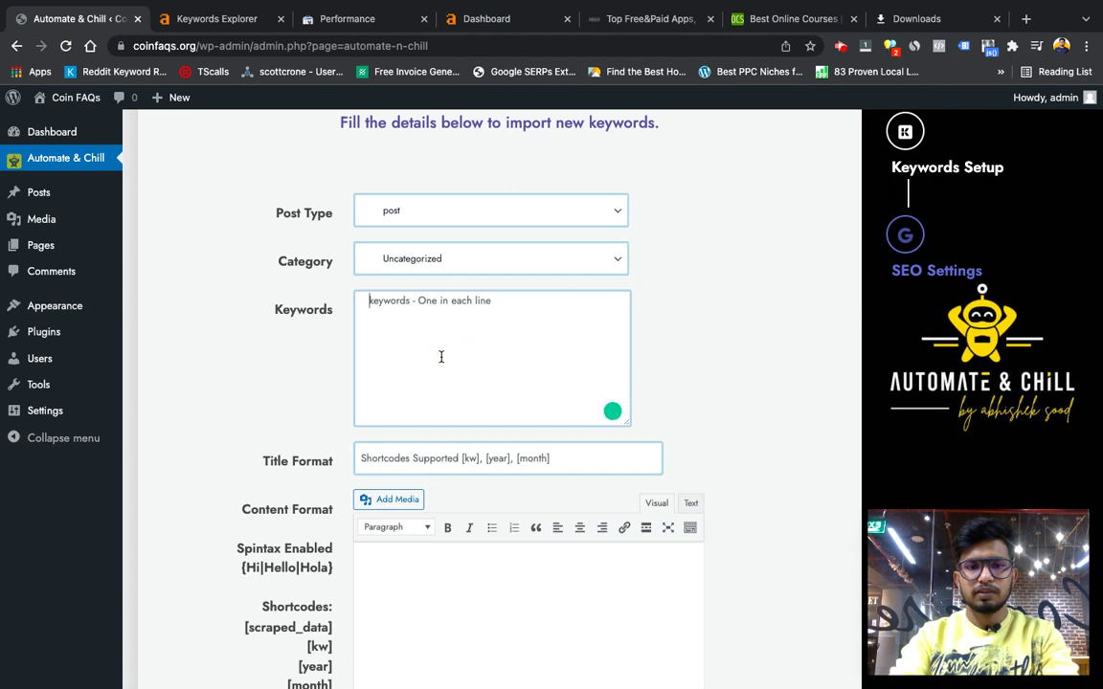
pyautogui.hotkey('ctrl', 'v')
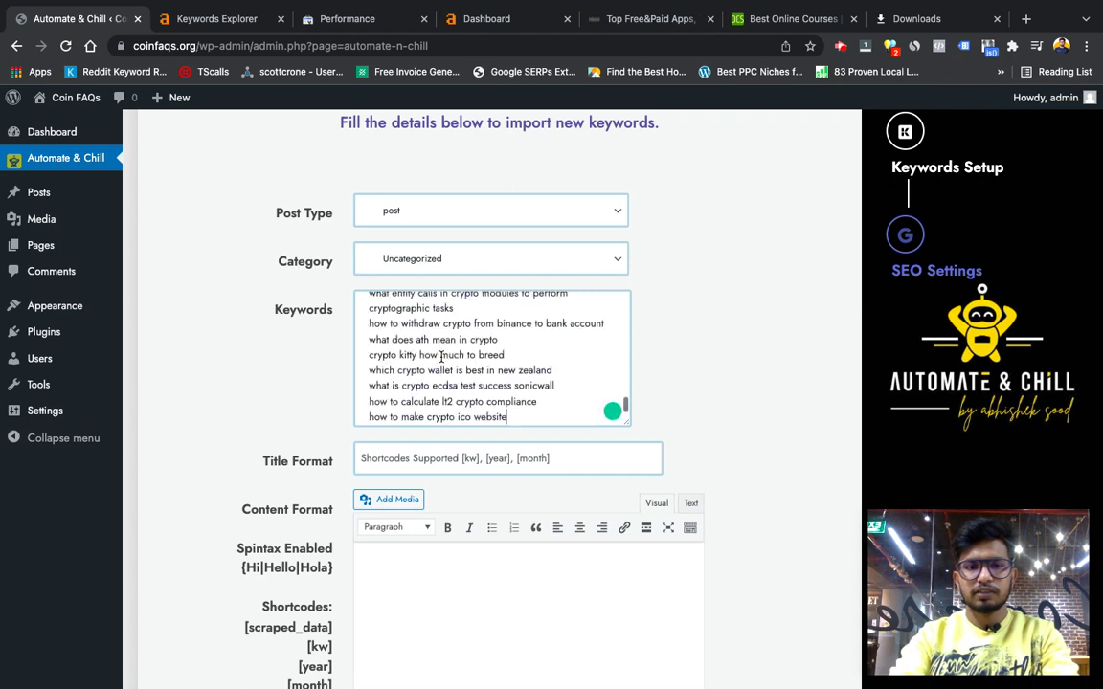
pyautogui.click(487, 458)
pyautogui.scroll(-3, 321, 445)
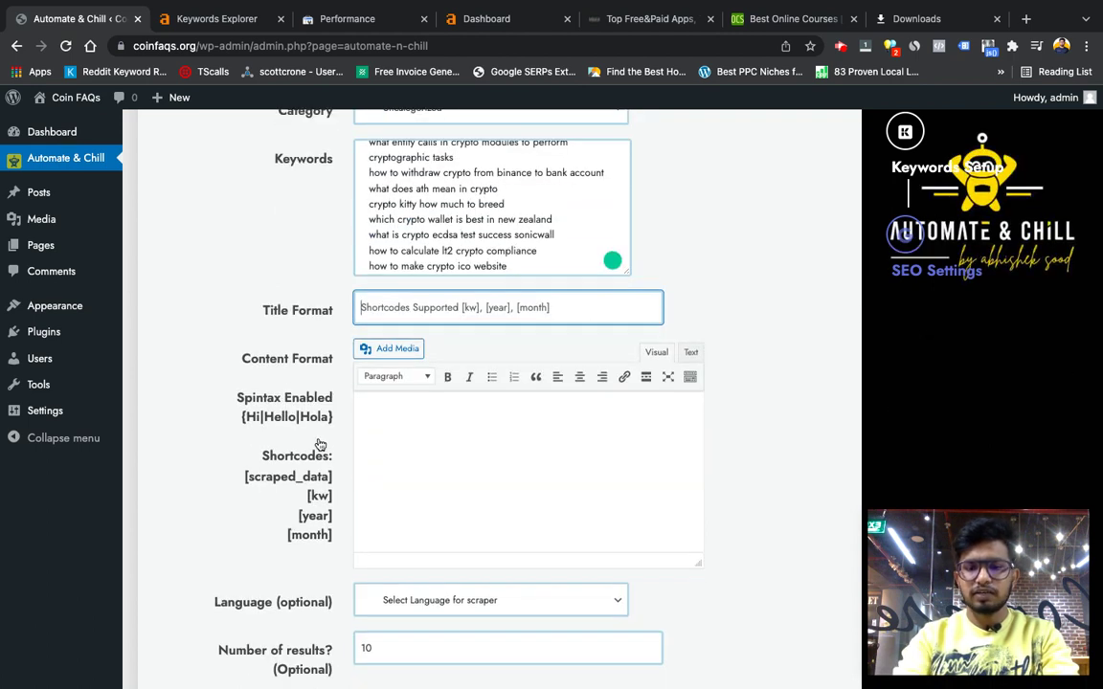
pyautogui.write('[kw]')
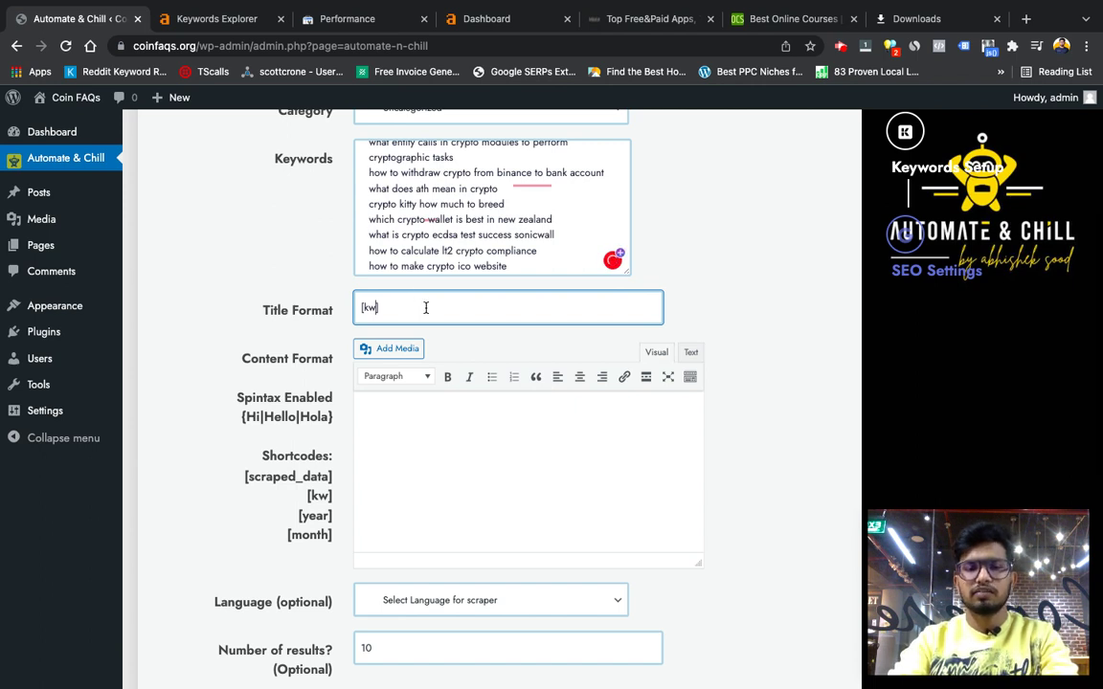
# - Write 'Sample format for testing shortcodes - [month] [year] [scraped_data]' in Content Format, followed by [kw]
pyautogui.write(']')
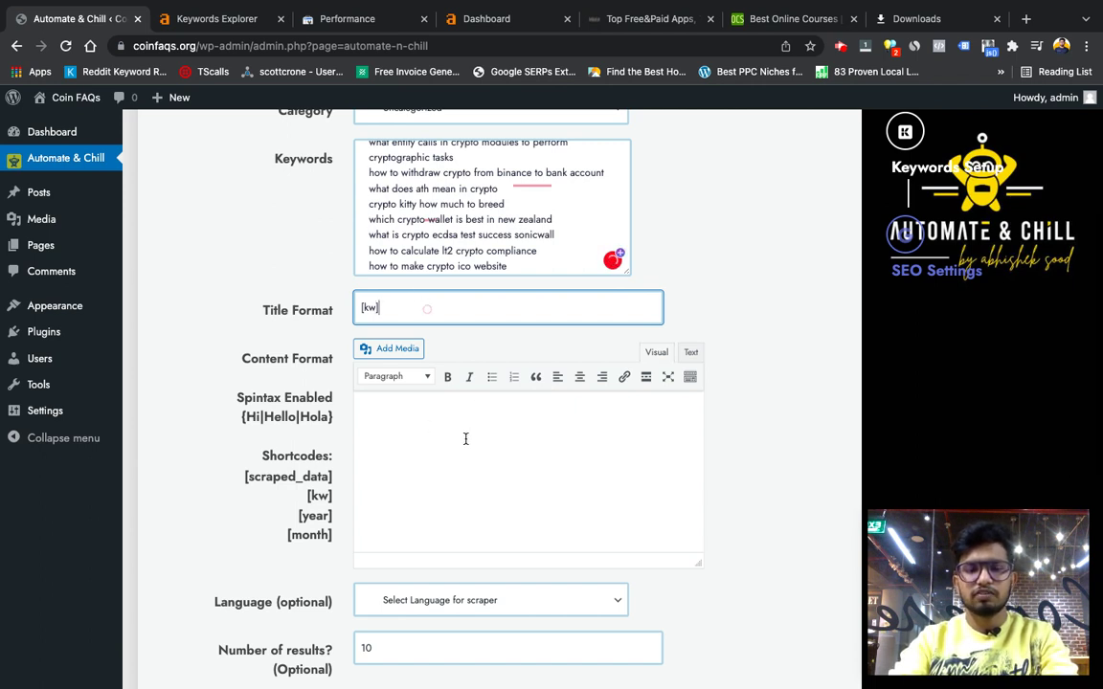
pyautogui.click(466, 438)
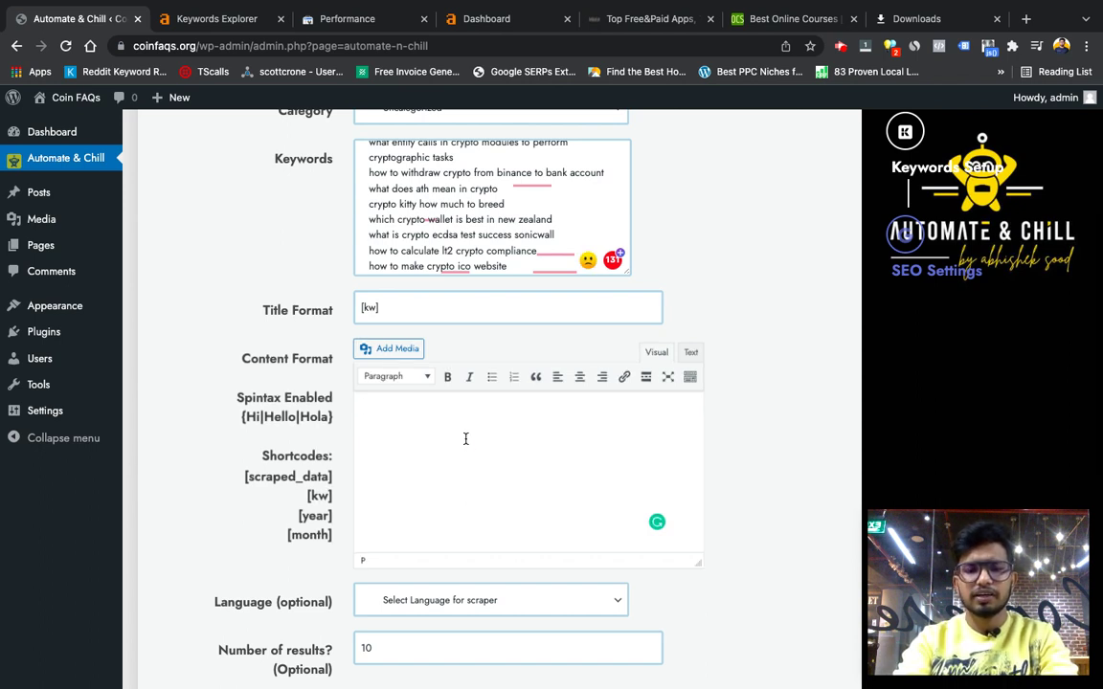
pyautogui.write('Sample')
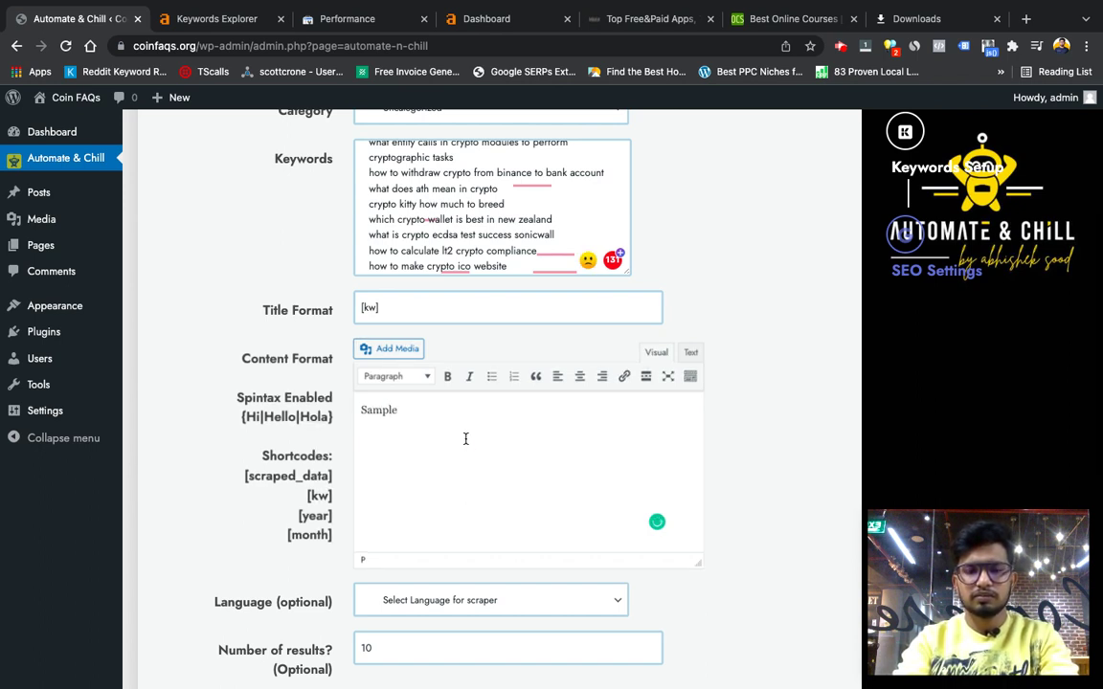
pyautogui.write(' fomrat')
pyautogui.write(' fo')
pyautogui.press('BackSpace')
pyautogui.press('BackSpace')
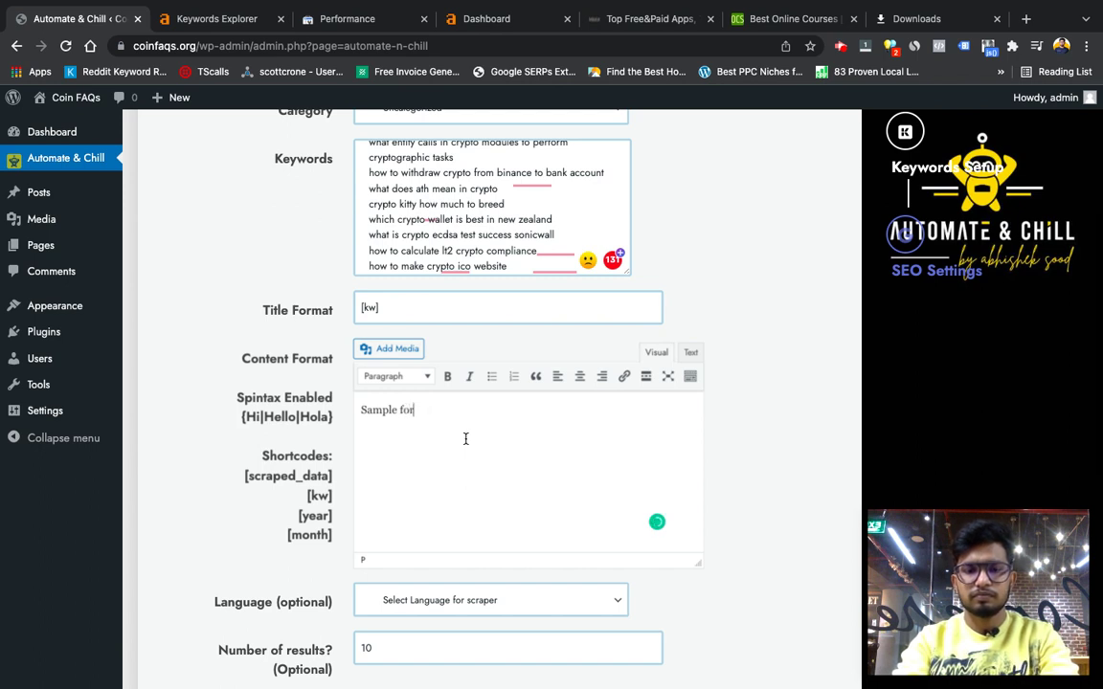
pyautogui.write('mat for testing s')
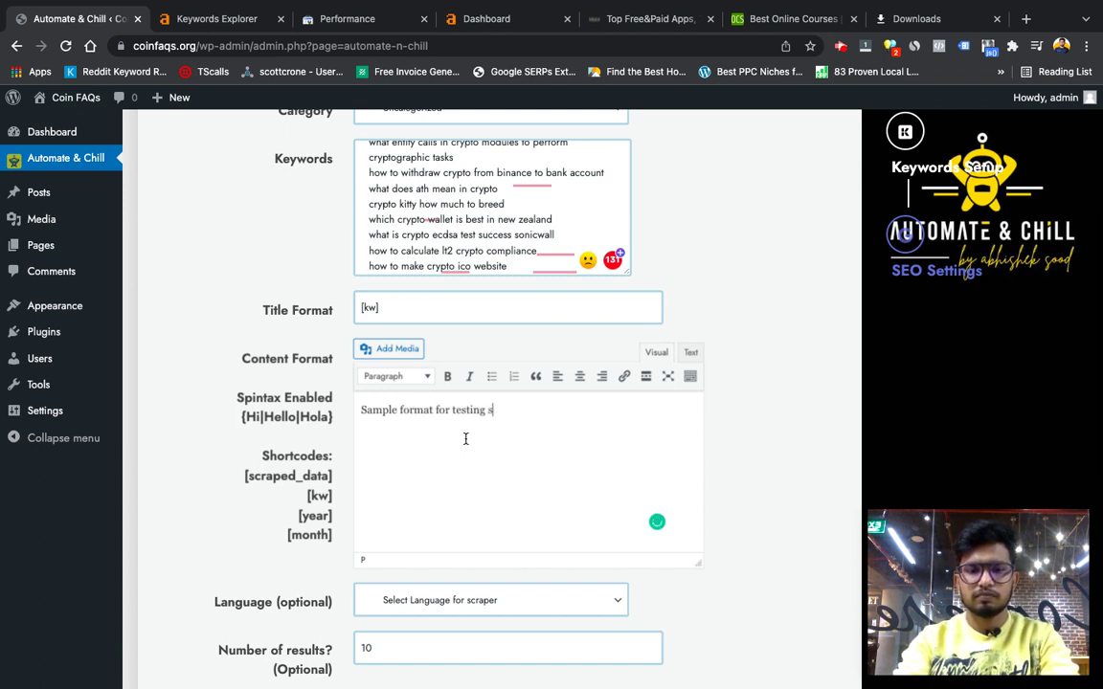
pyautogui.write('hortcodes')
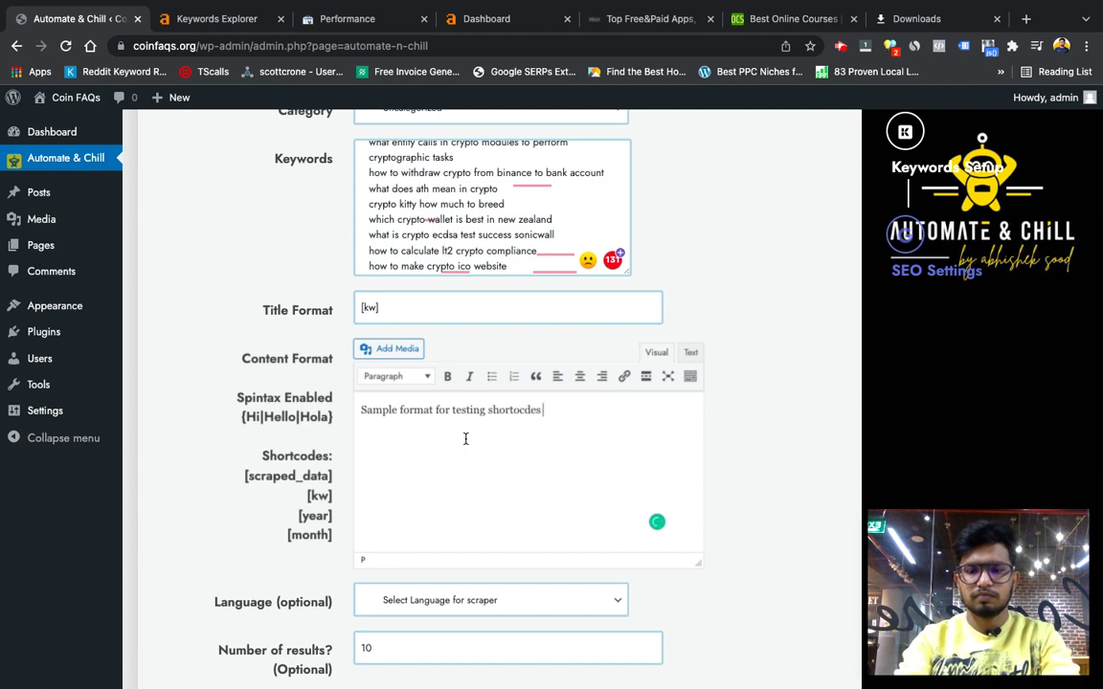
pyautogui.write(' - [')
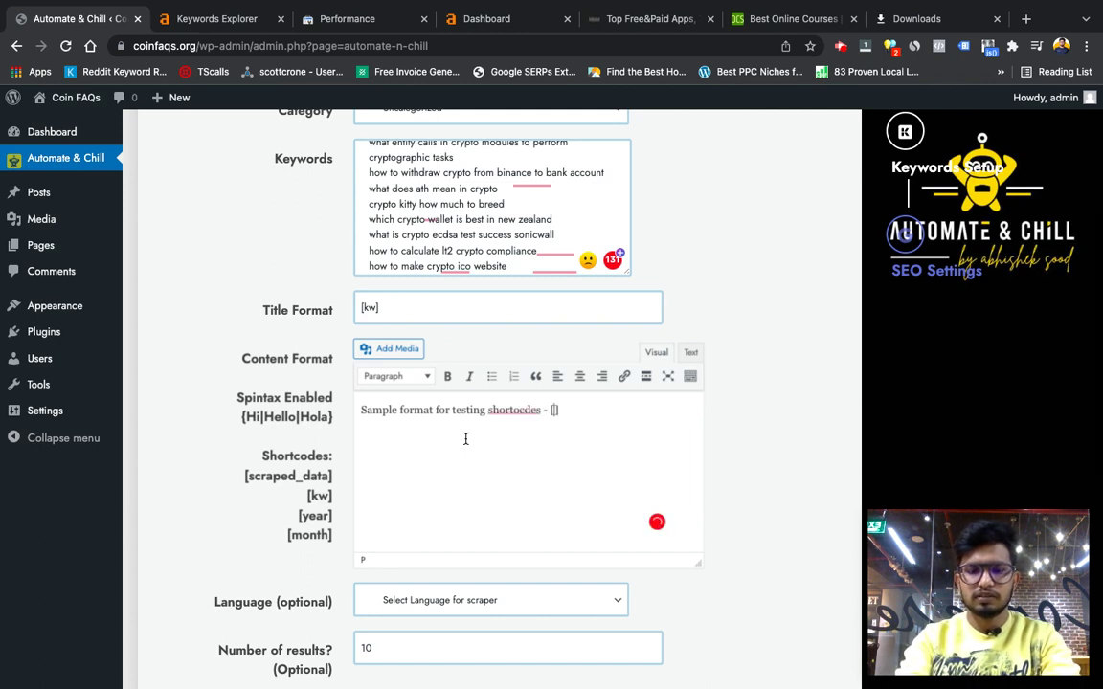
pyautogui.write('month] [')
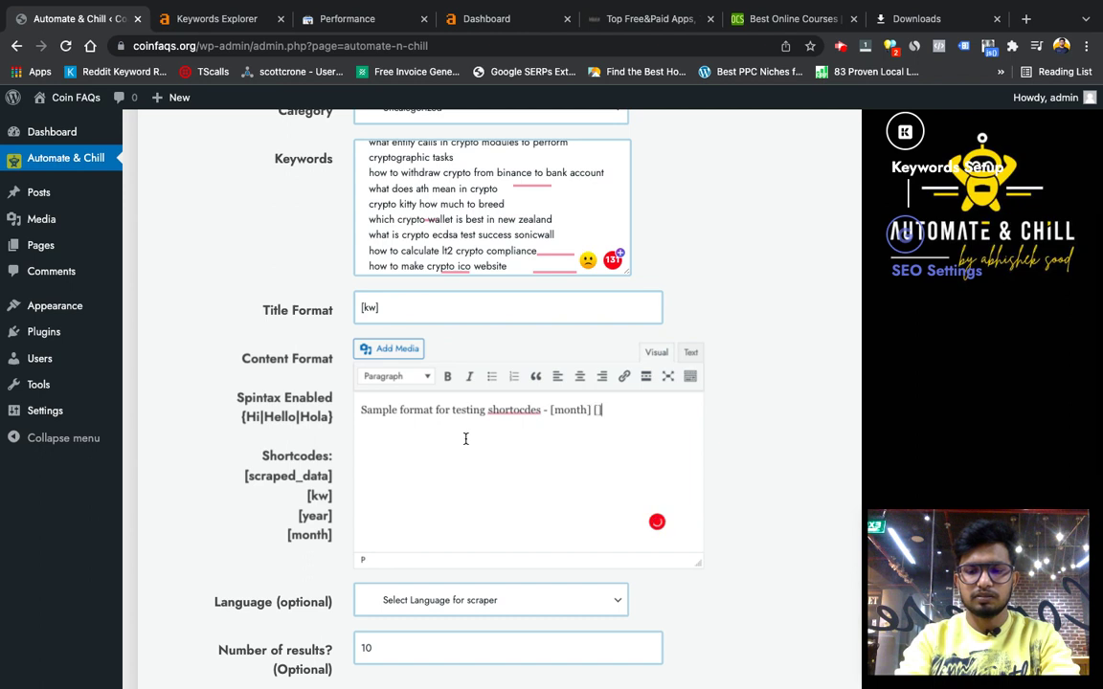
pyautogui.write('year] ')
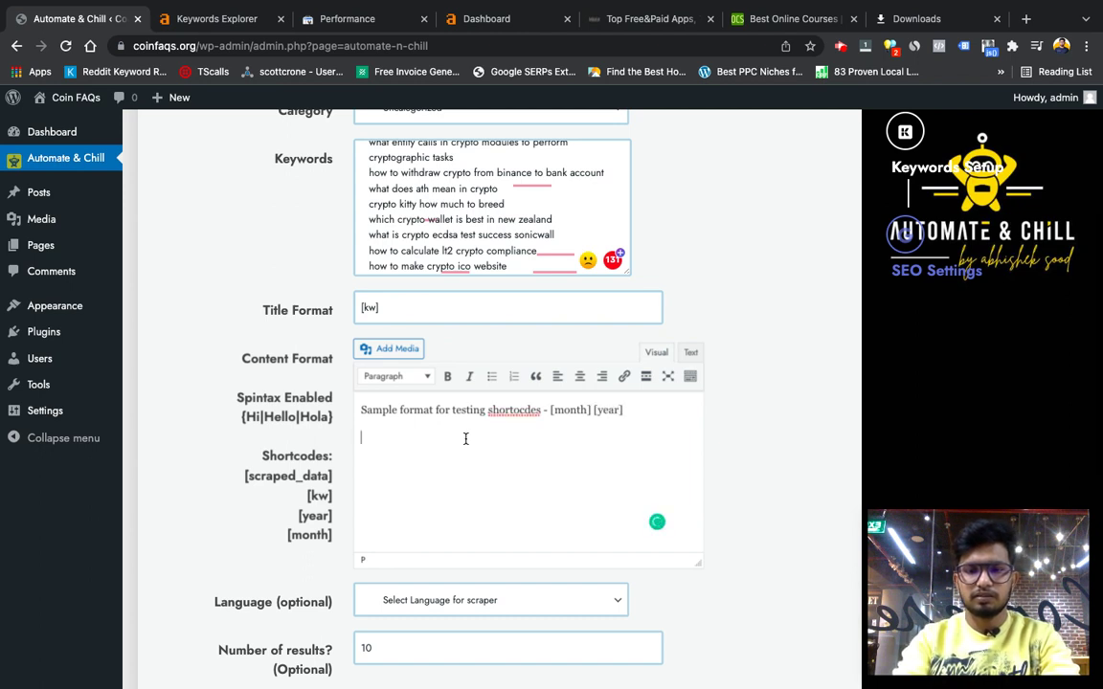
pyautogui.write('[scraped_da')
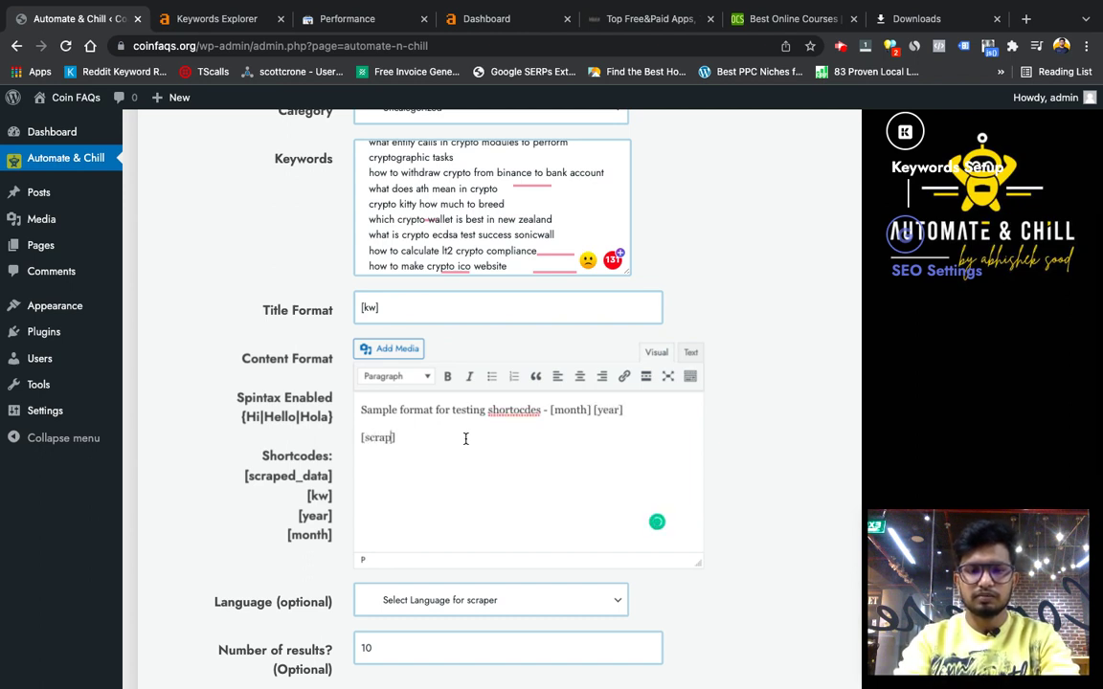
pyautogui.press('BackSpace')
pyautogui.press('BackSpace')
pyautogui.press('BackSpace')
pyautogui.press('BackSpace')
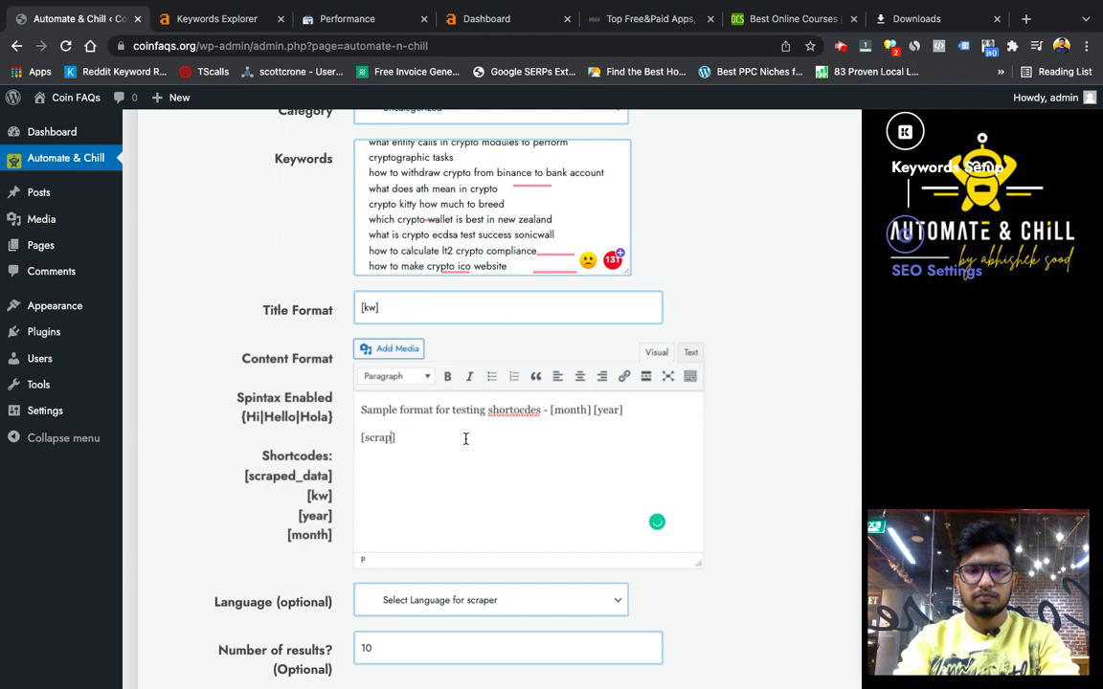
pyautogui.write('ed_data]')
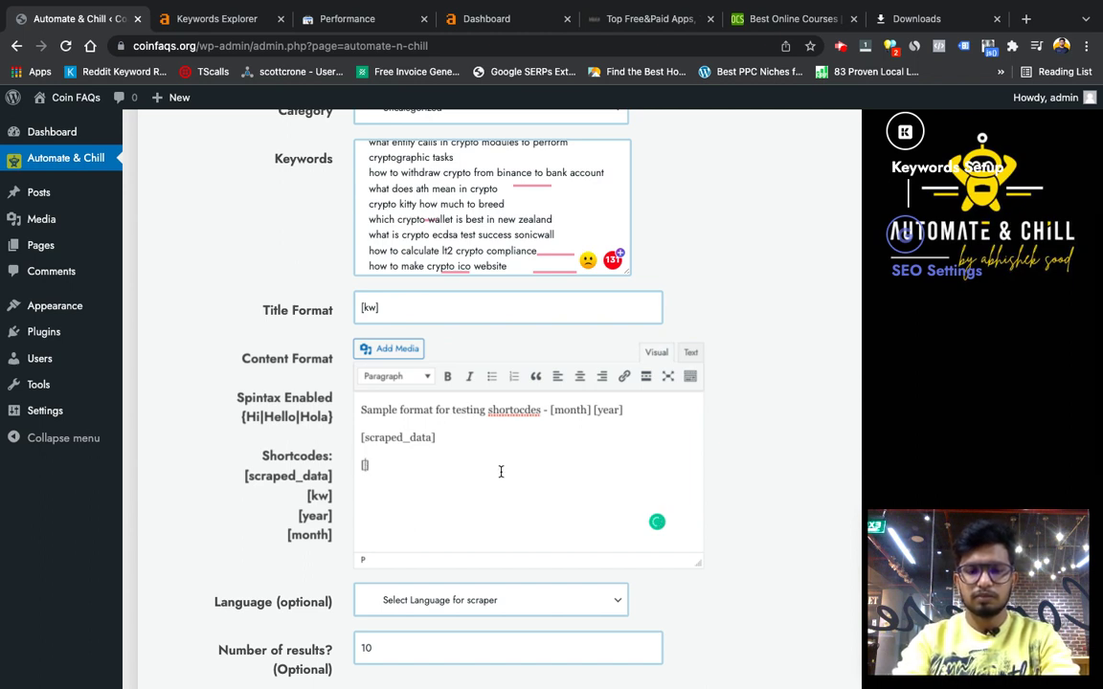
pyautogui.write('kw]')
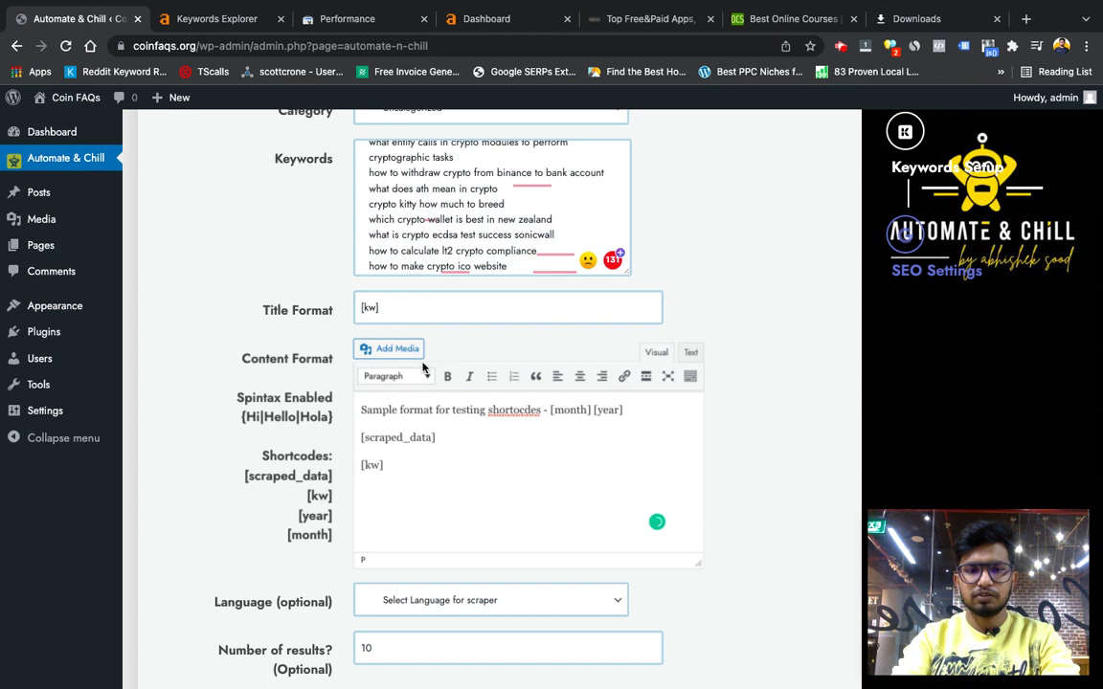
# - Make [kw] a Heading 2 and add a closing paragraph that repeats [kw]
pyautogui.click(388, 376)
pyautogui.click(408, 469)
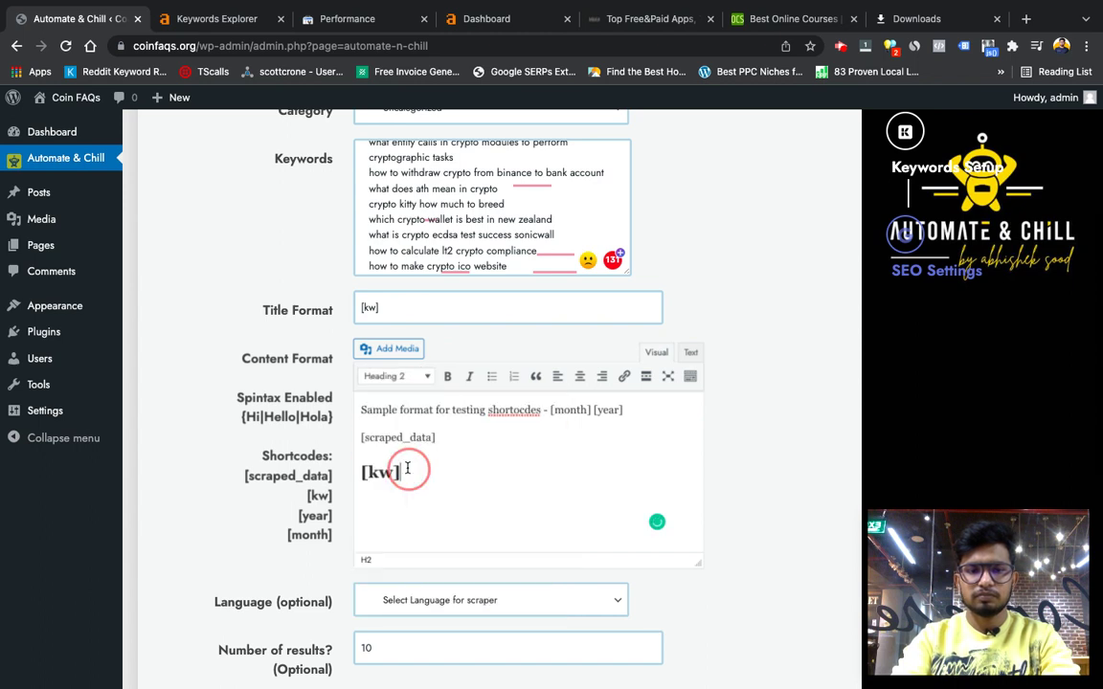
pyautogui.press('Return')
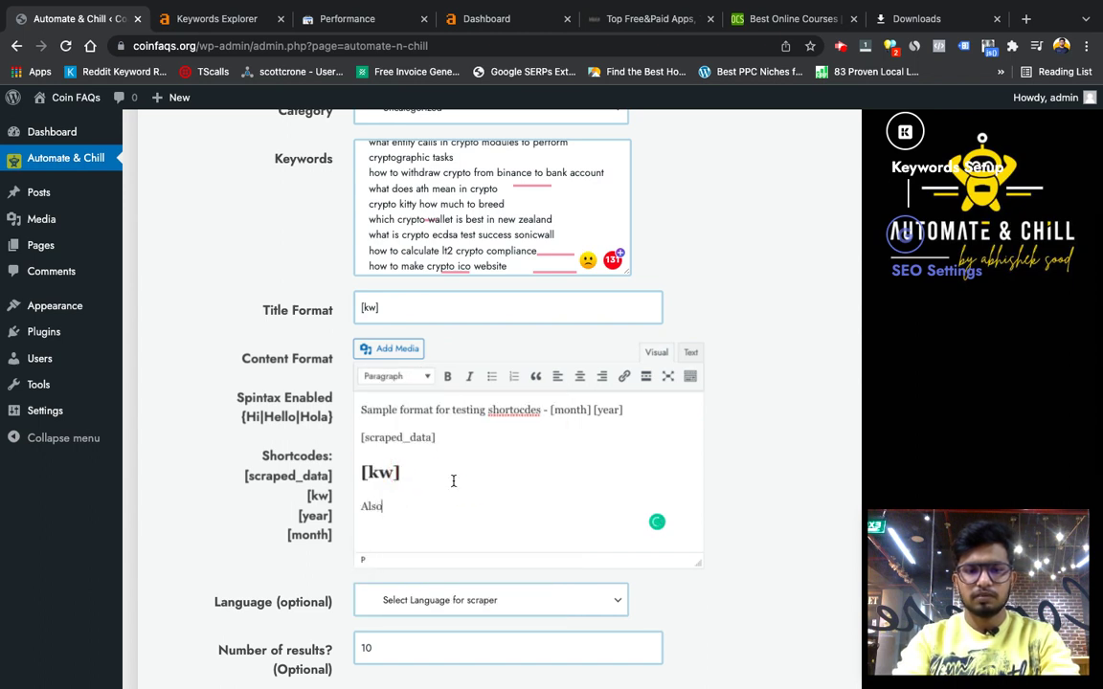
pyautogui.write('Also, for better')
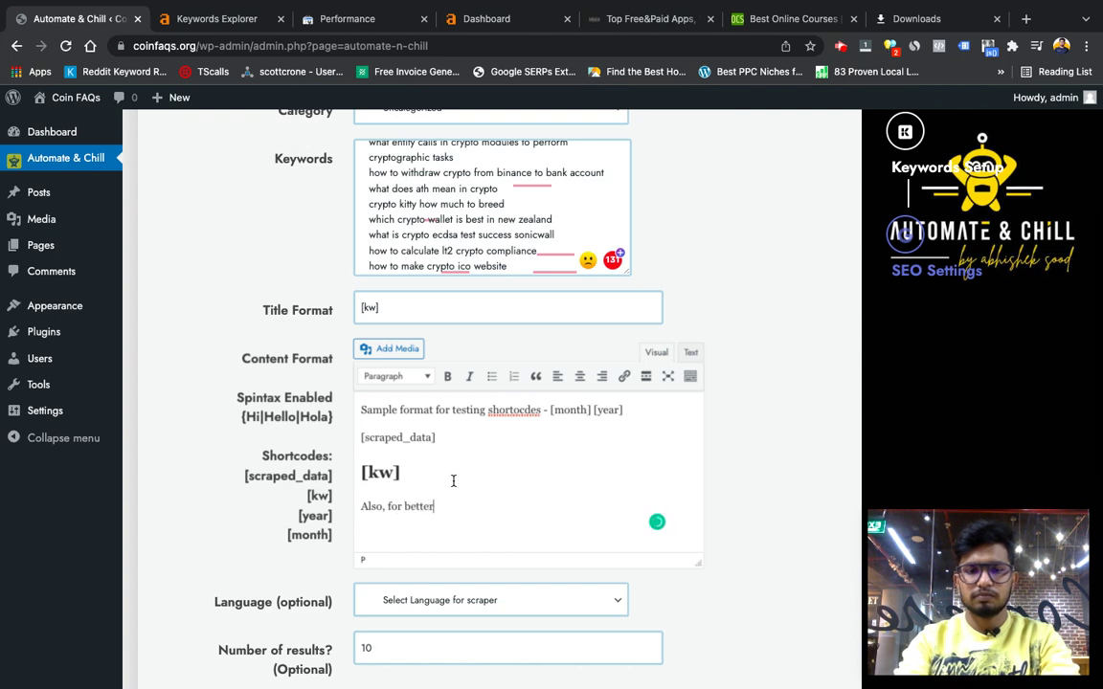
pyautogui.write(' on pa')
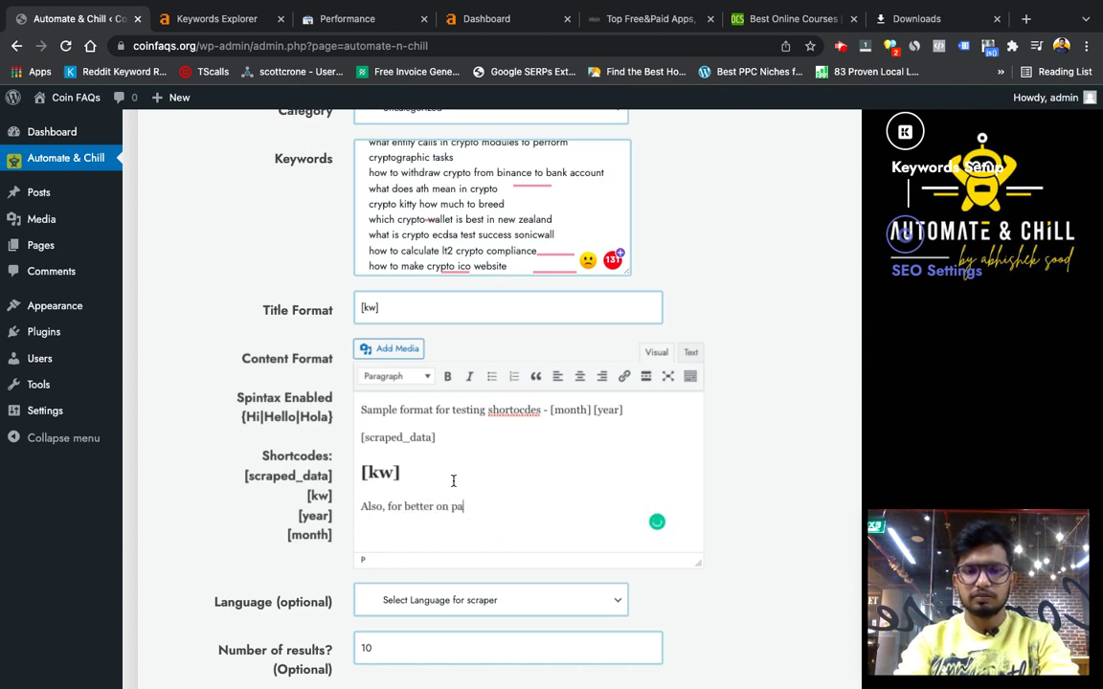
pyautogui.write('egge. I can add this [|')
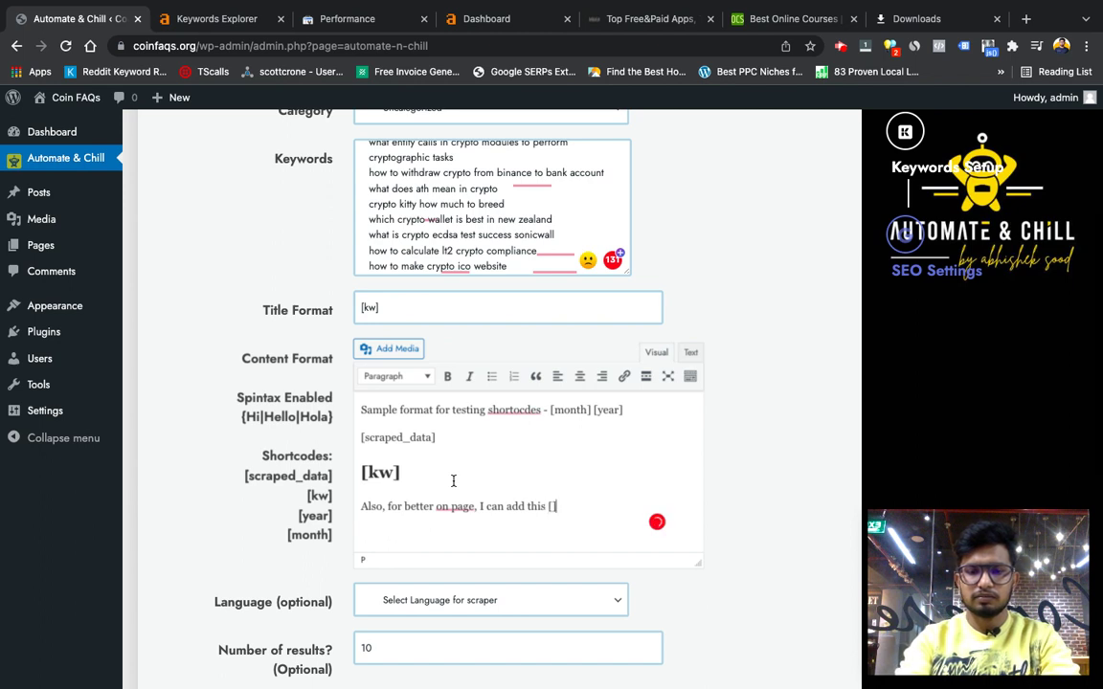
pyautogui.write(' [kw in ending')
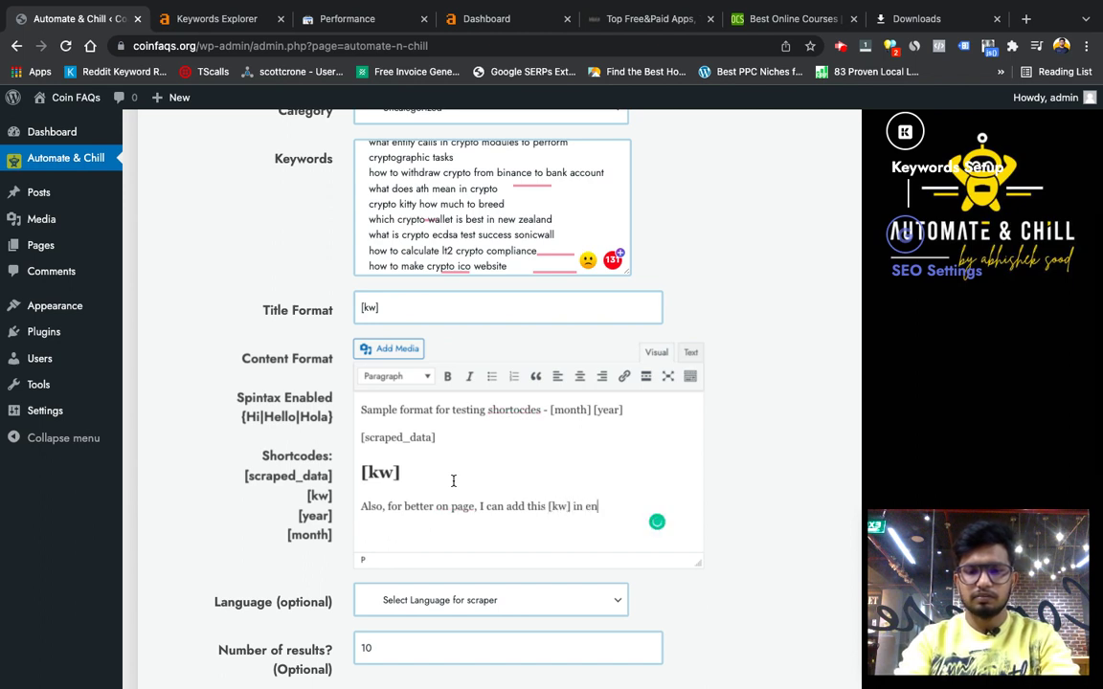
pyautogui.write(' paragraph')
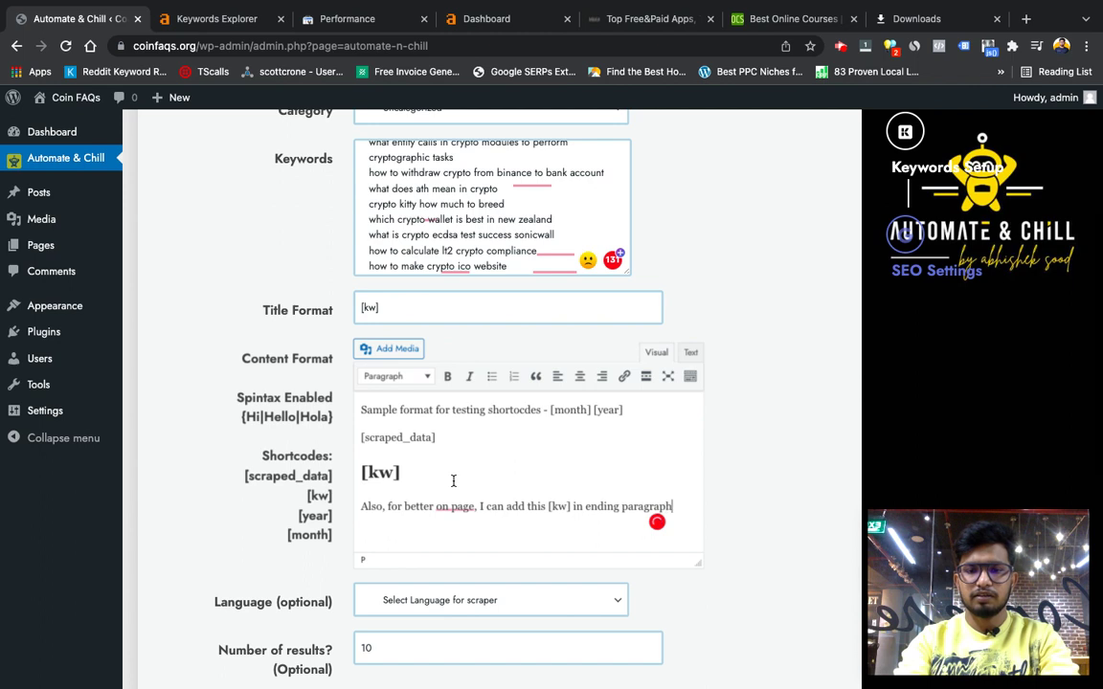
pyautogui.write(' too.')
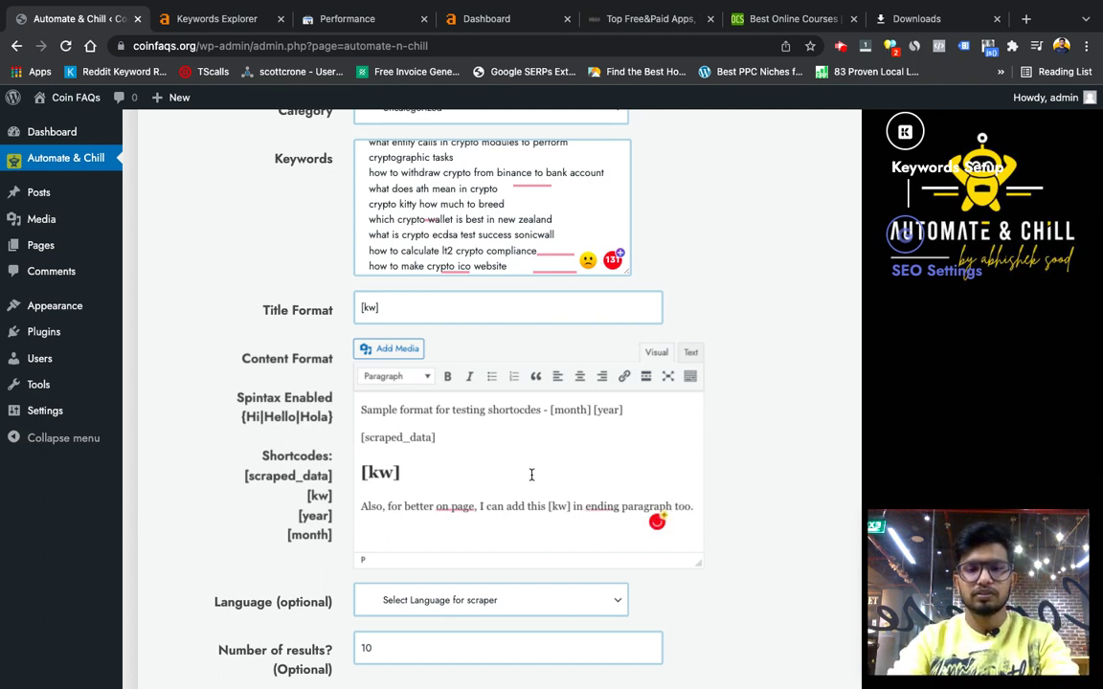
pyautogui.scroll(-3, 530, 475)
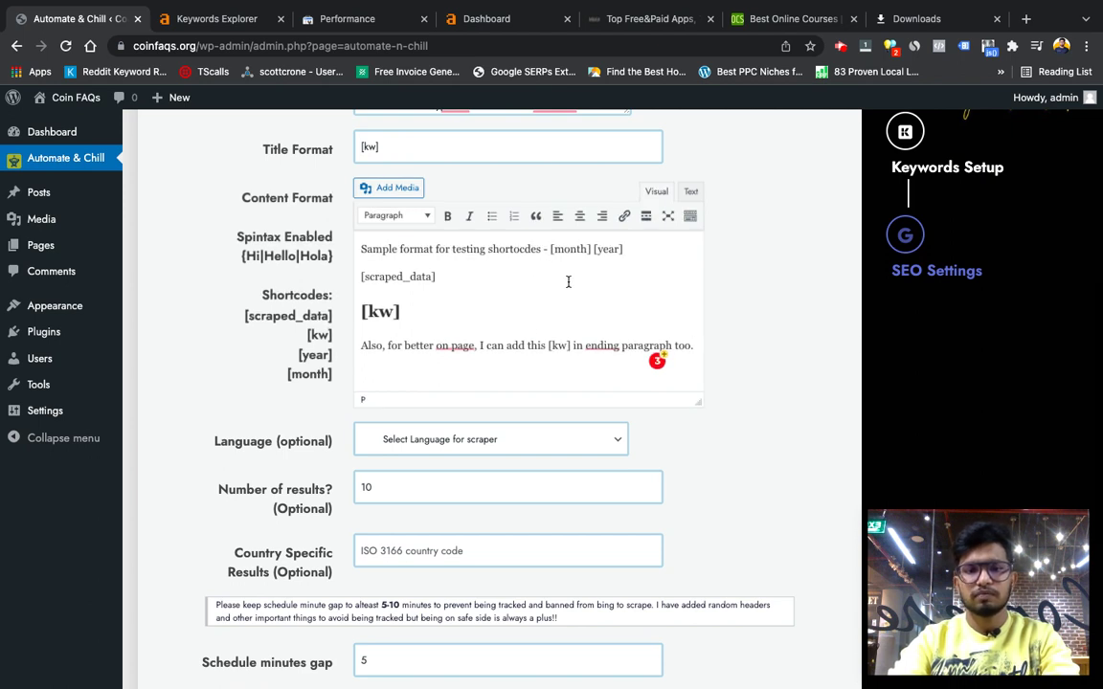
# - Leave the scraper Language on its default and set the page Layout to Random
pyautogui.click(500, 440)
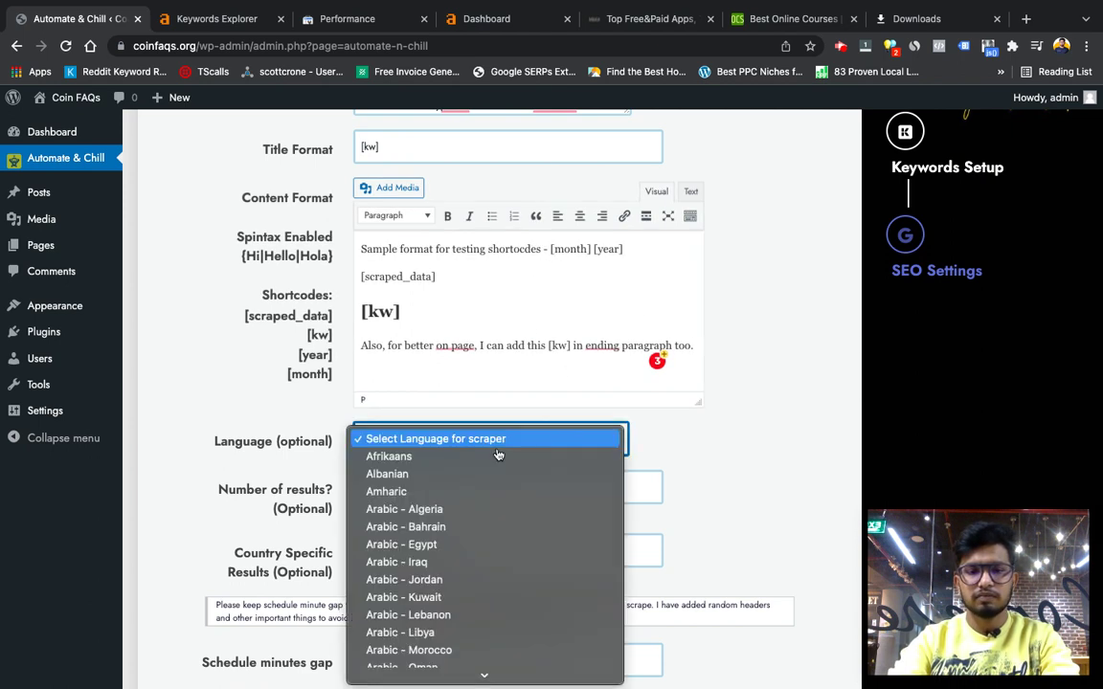
pyautogui.scroll(-20, 485, 630)
pyautogui.scroll(20, 484, 630)
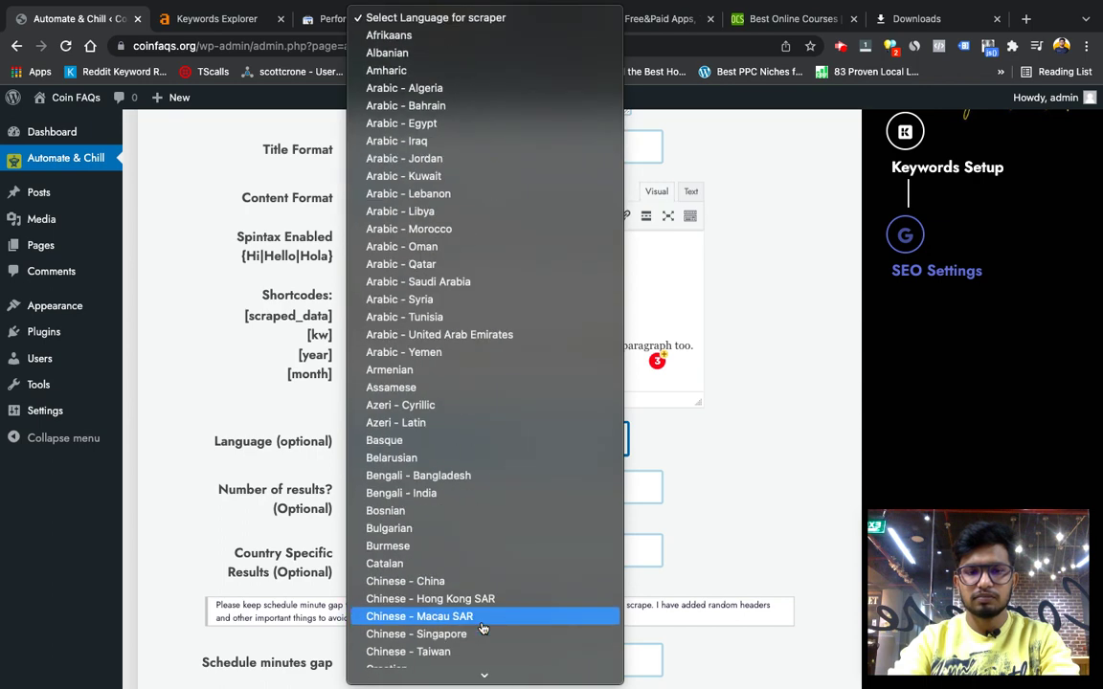
pyautogui.click(450, 17)
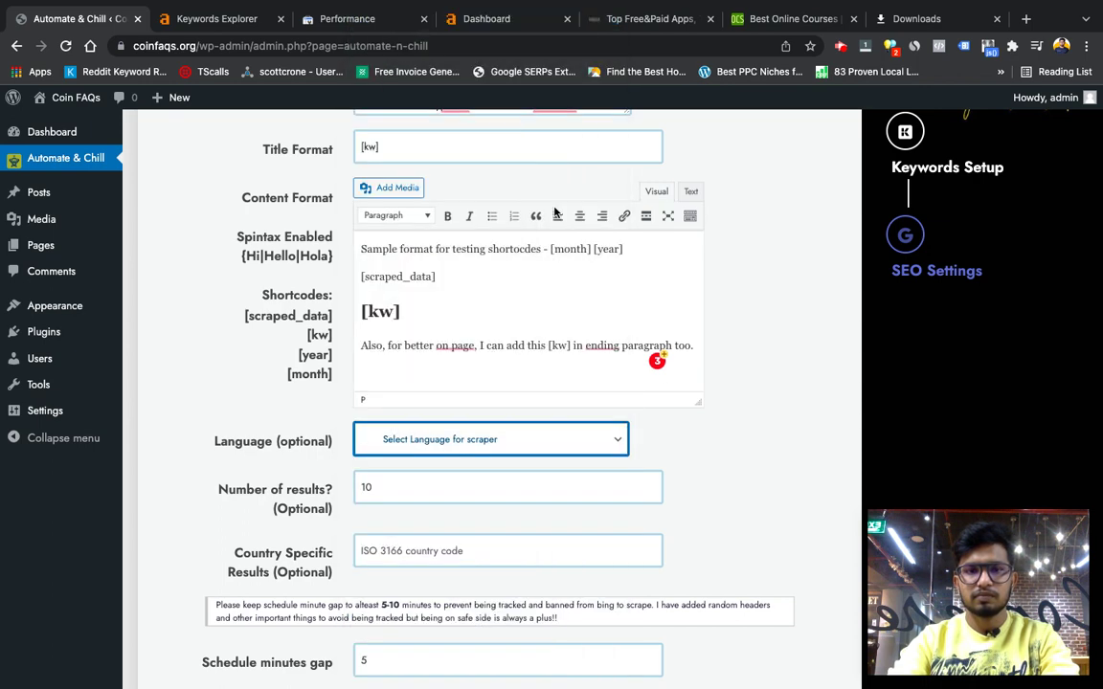
pyautogui.click(726, 475)
pyautogui.scroll(-2, 635, 455)
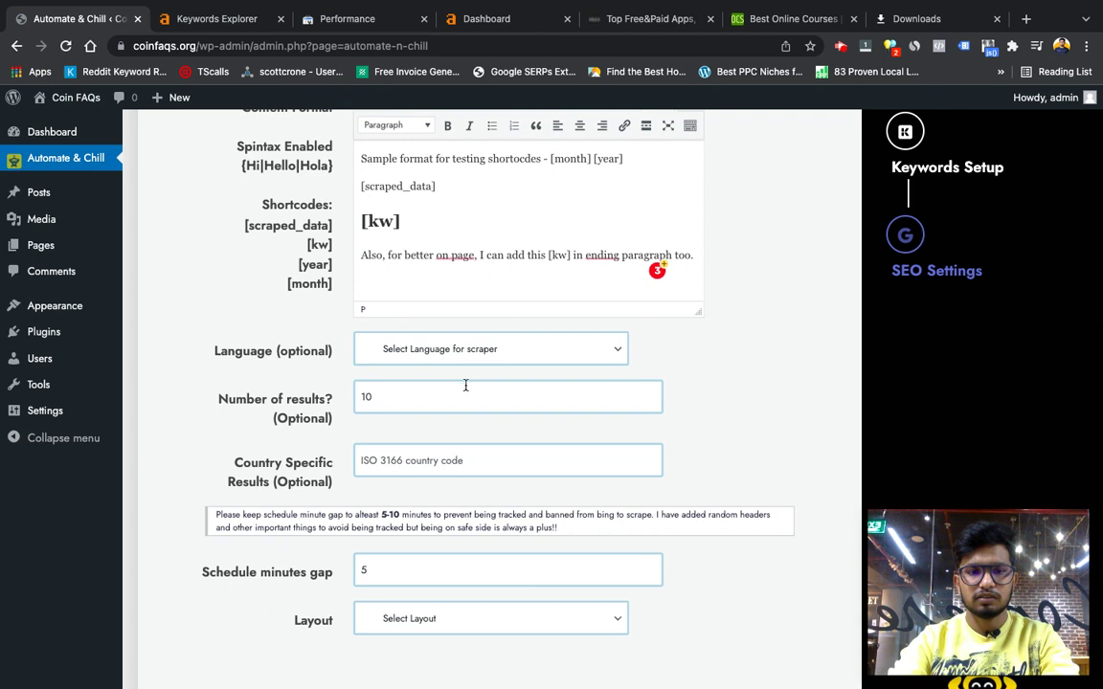
pyautogui.scroll(-3, 446, 405)
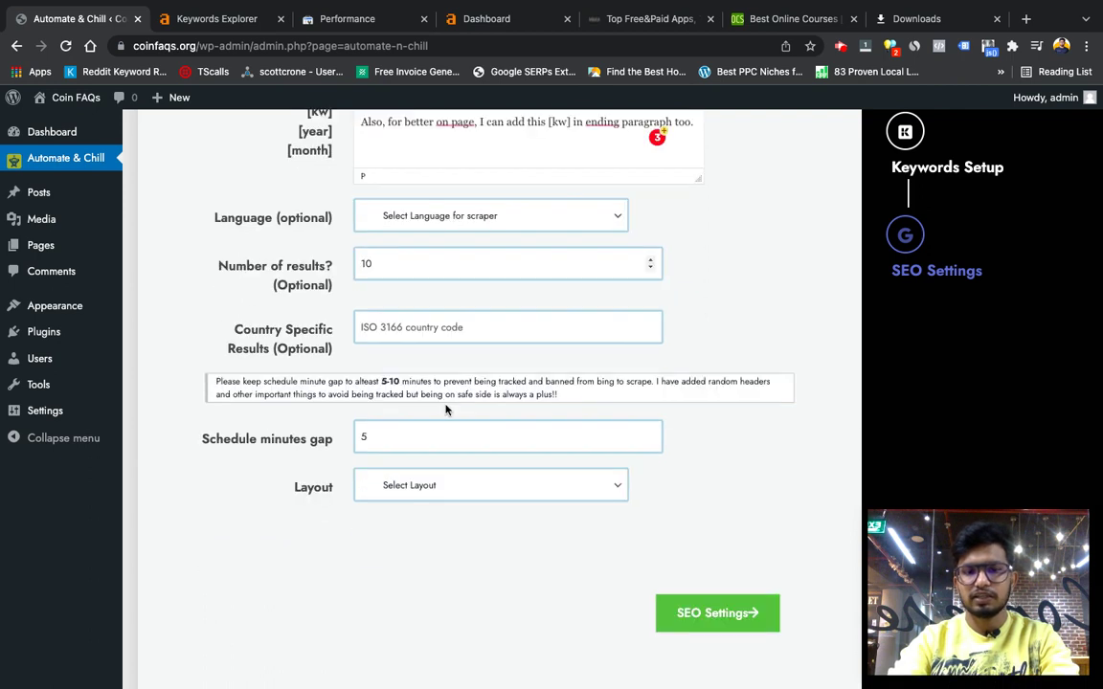
pyautogui.click(433, 493)
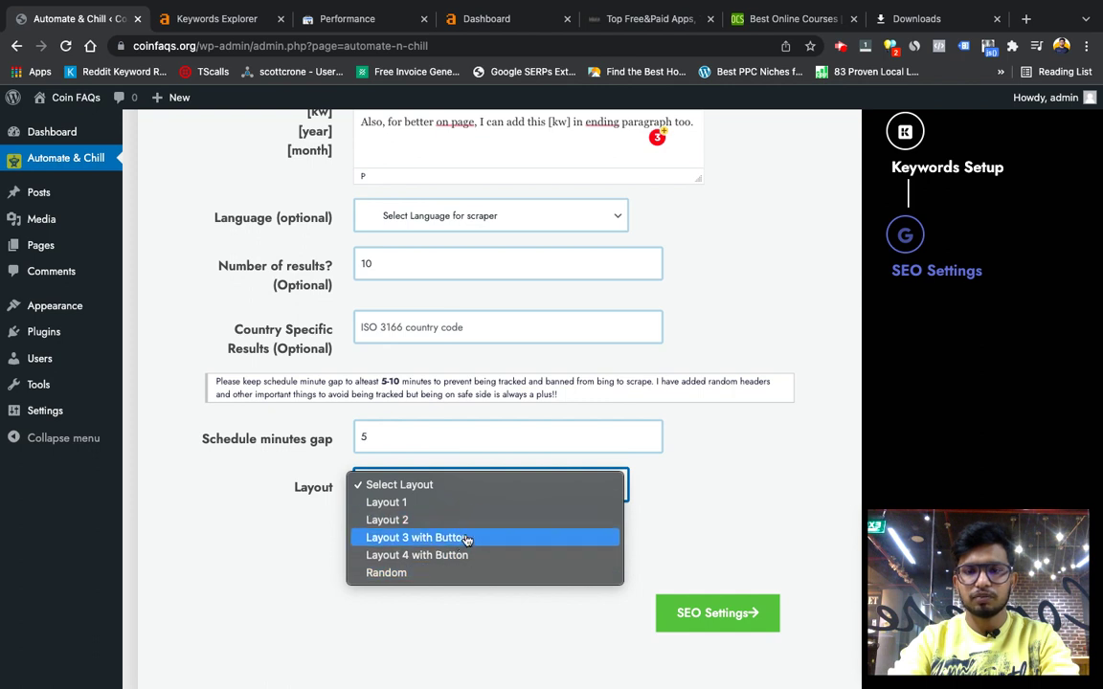
pyautogui.press('Escape')
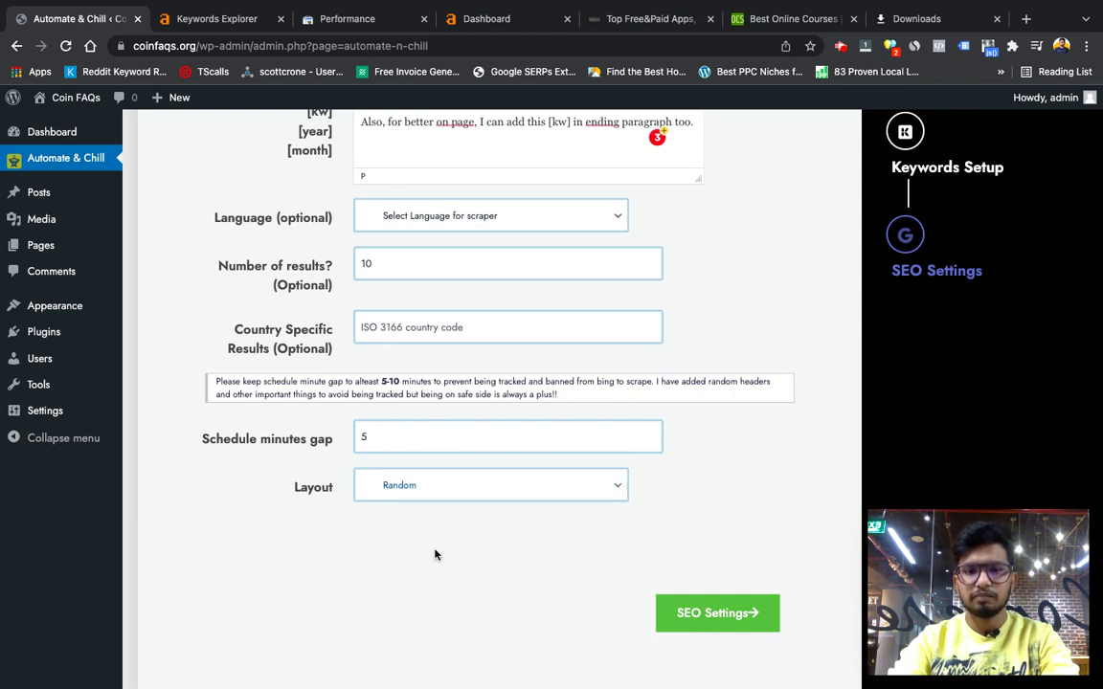
pyautogui.scroll(3, 436, 554)
pyautogui.scroll(-3, 435, 555)
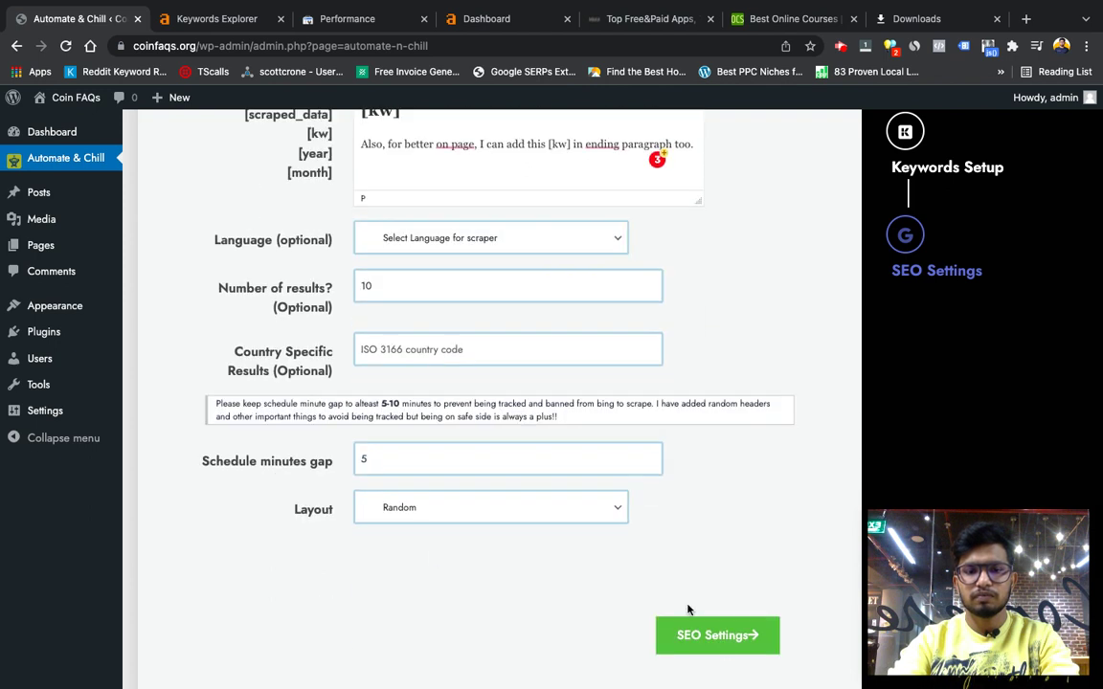
# - Choose Yoast SEO as the SEO plugin and fill the meta title from the saved suggestion
pyautogui.click(726, 649)
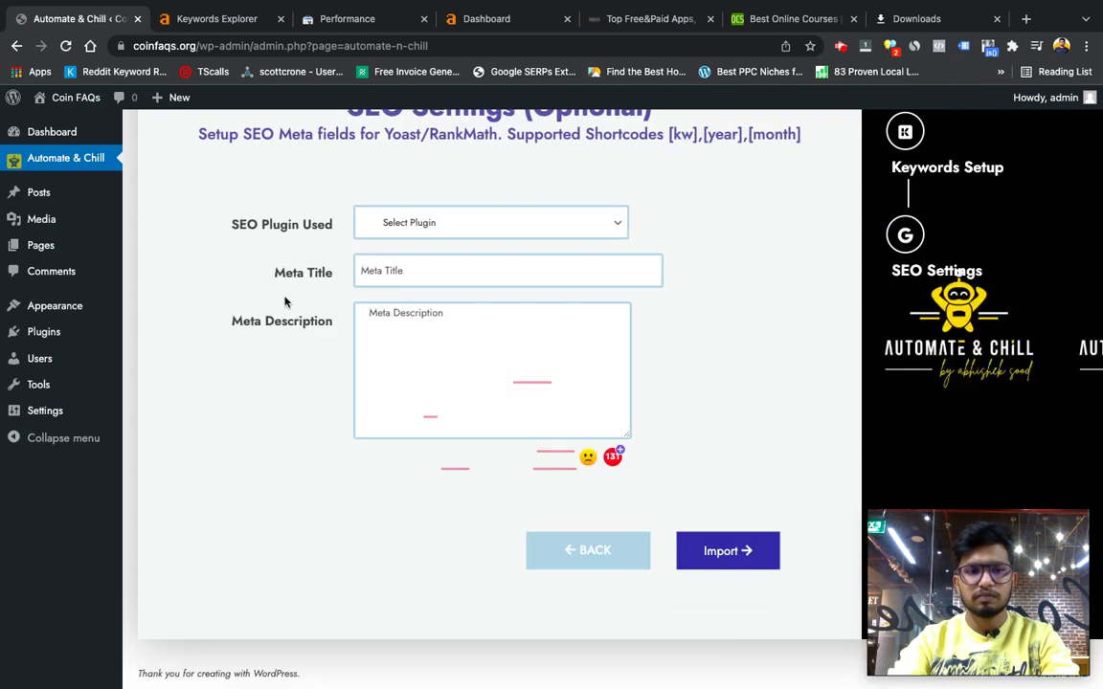
pyautogui.scroll(1, 424, 252)
pyautogui.click(424, 253)
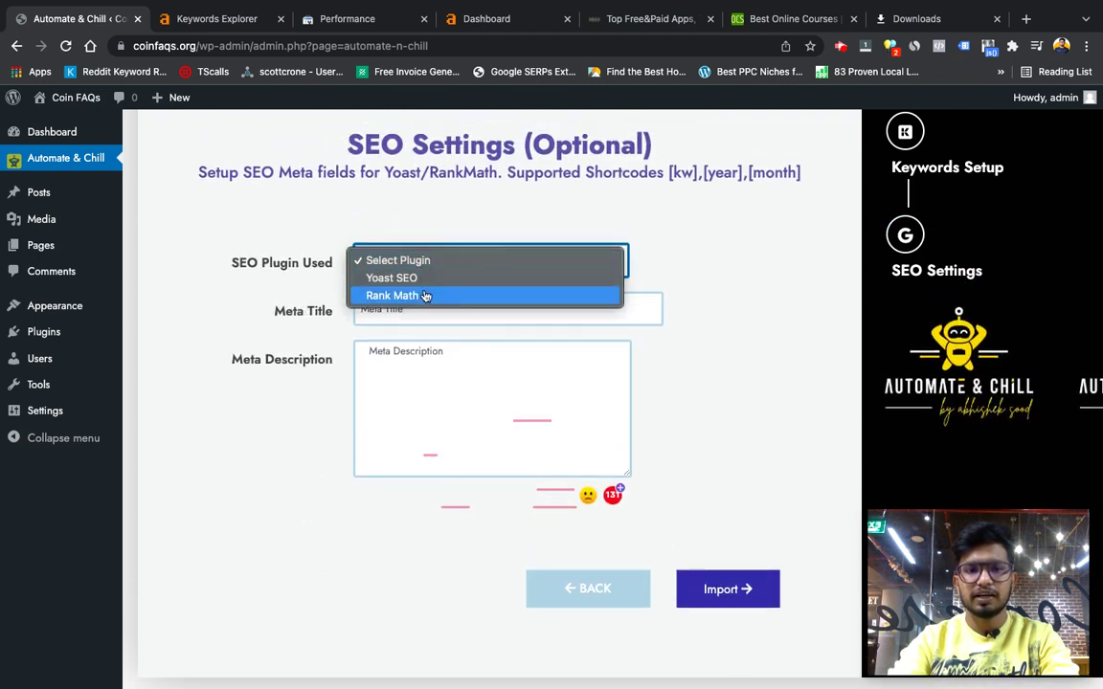
pyautogui.click(446, 280)
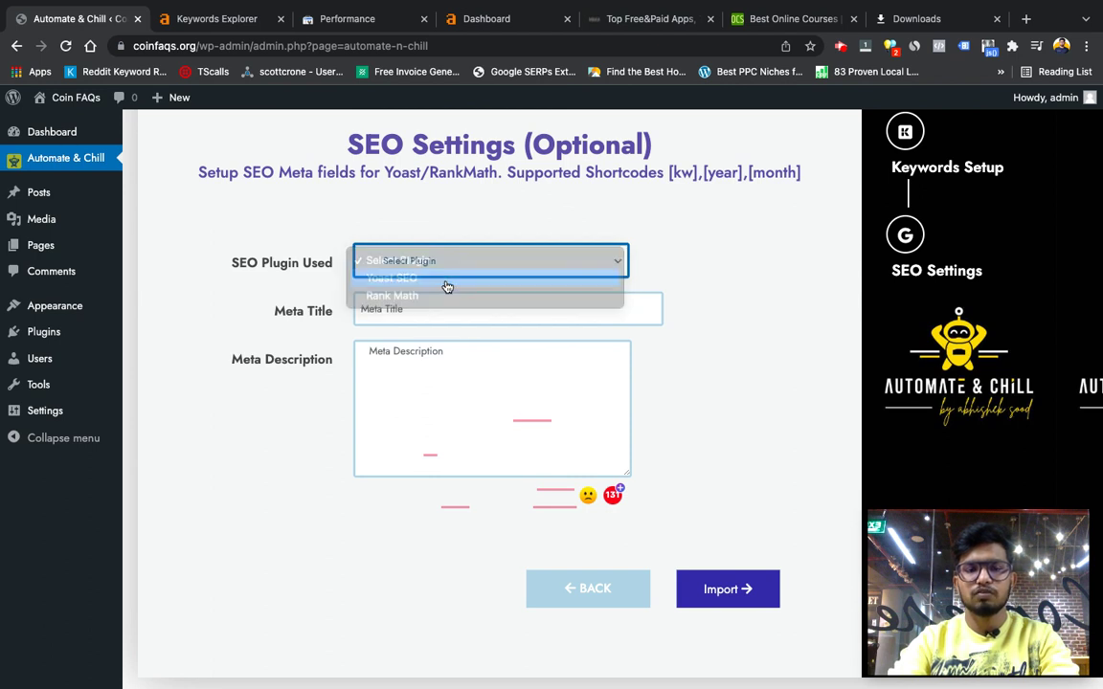
pyautogui.click(442, 298)
pyautogui.click(423, 347)
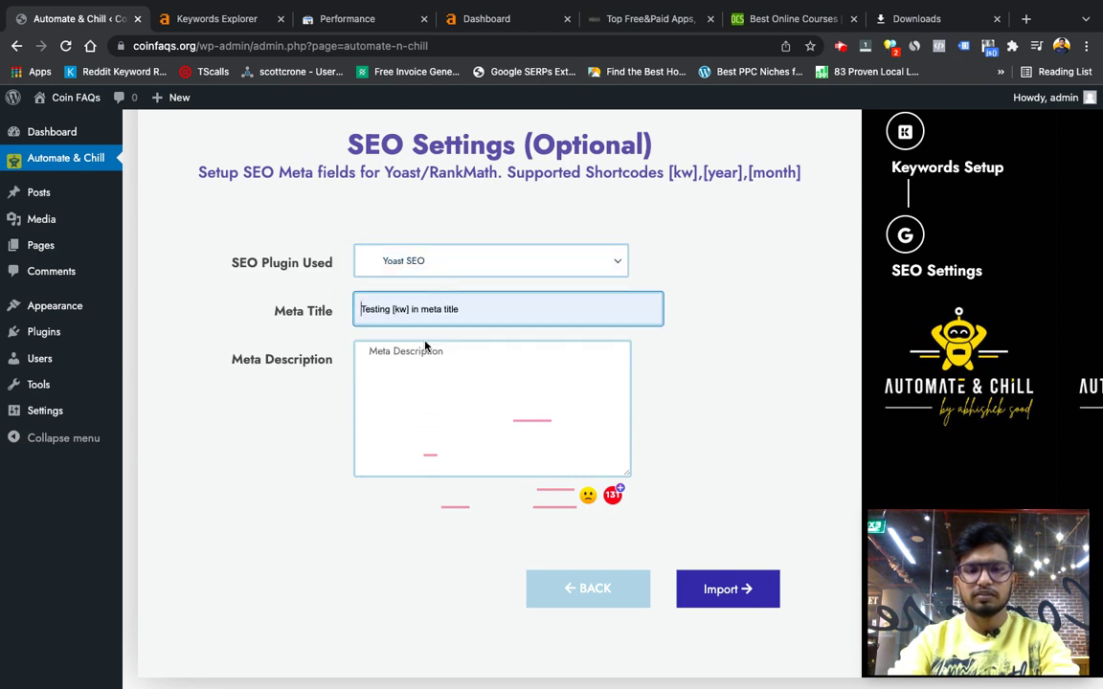
# - Copy the meta title into the meta description, change it to 'description [year], [month] shortcodes.', and import
pyautogui.tripleClick(505, 315)
pyautogui.hotkey('ctrl', 'c')
pyautogui.click(472, 380)
pyautogui.hotkey('ctrl', 'v')
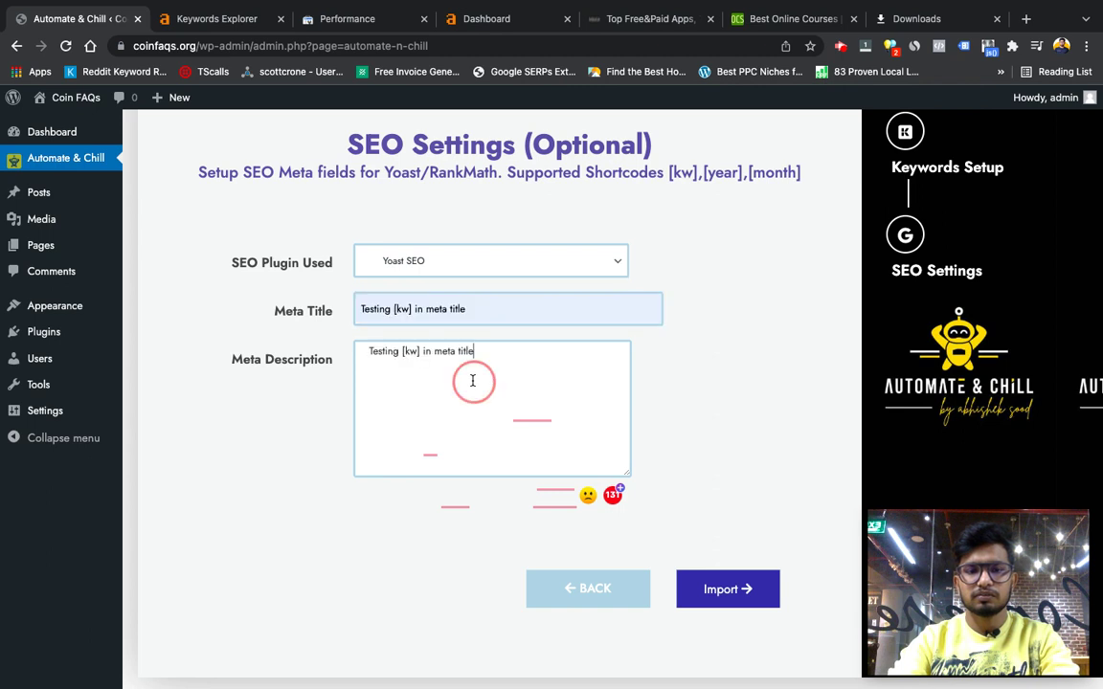
pyautogui.doubleClick(468, 351)
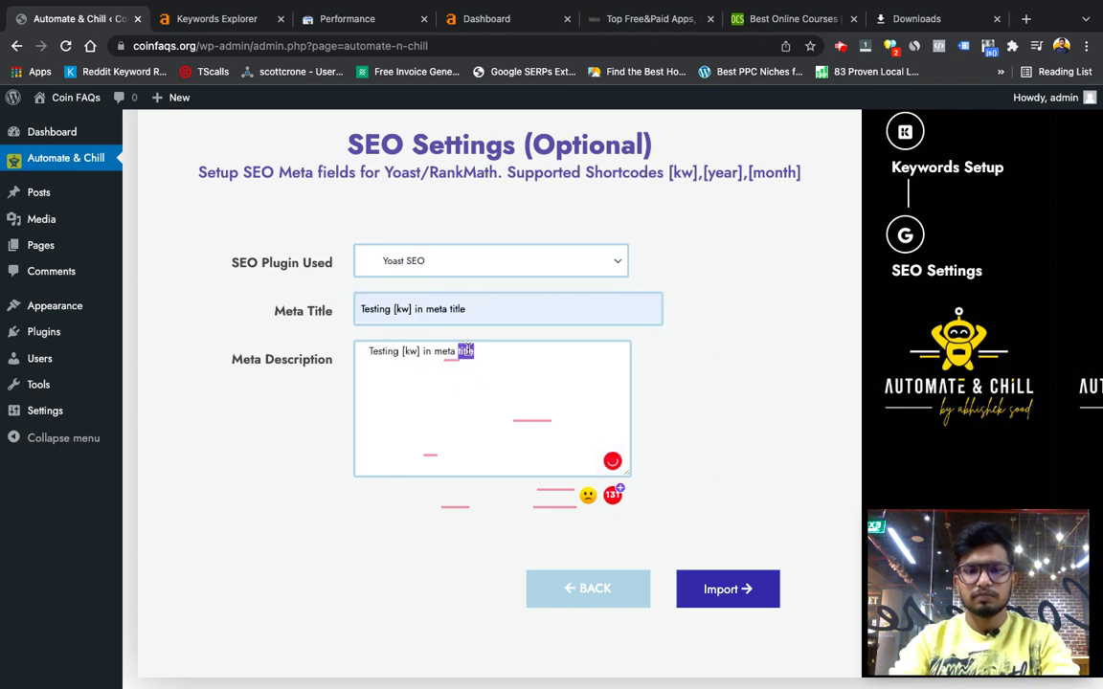
pyautogui.write('description')
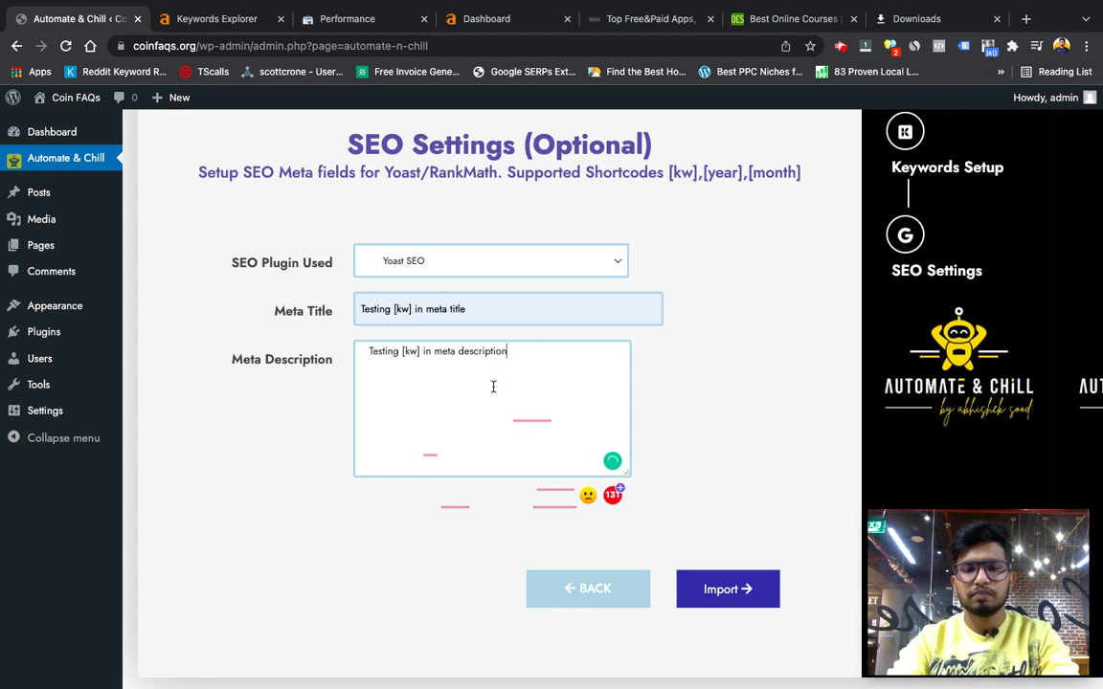
pyautogui.write(' [')
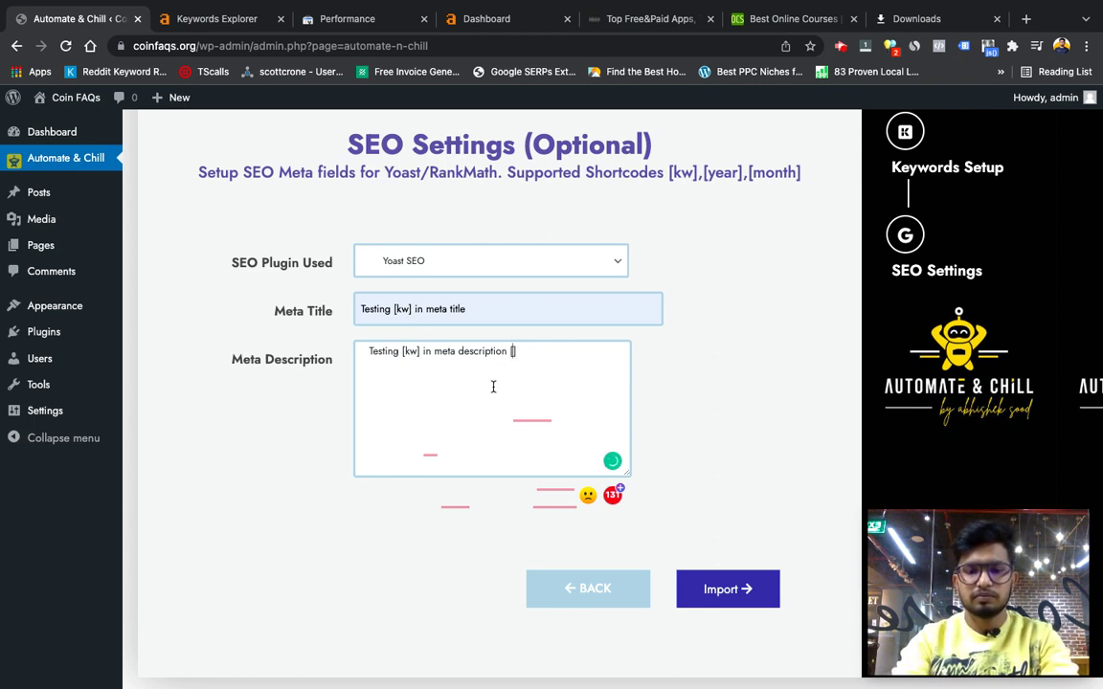
pyautogui.write('year]')
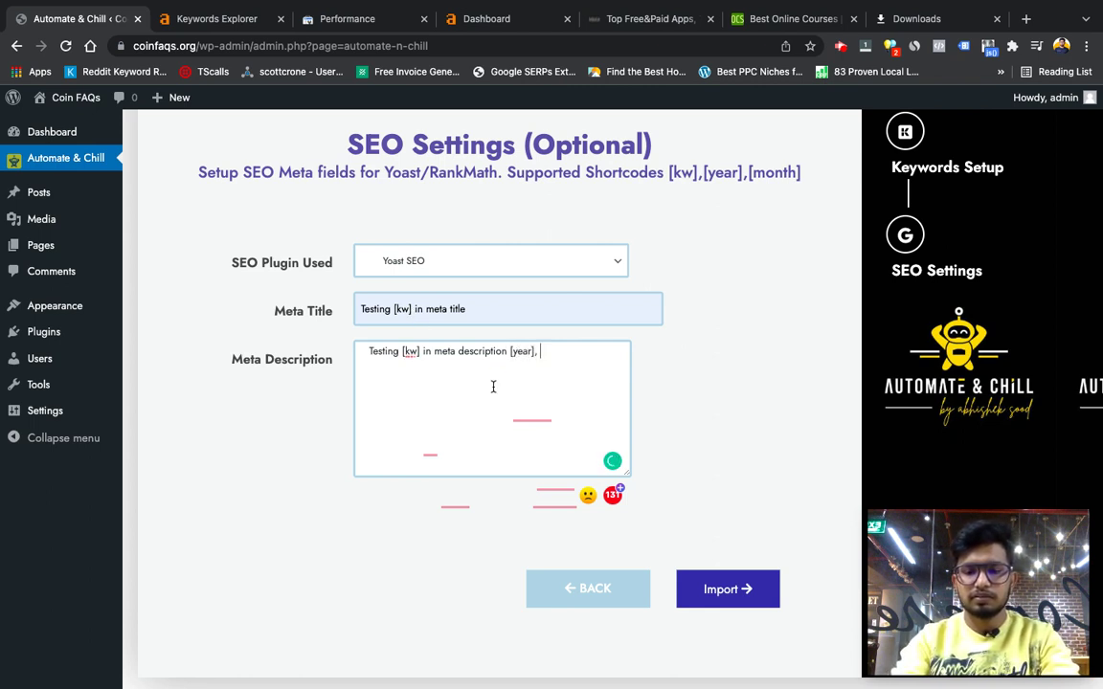
pyautogui.write(', [month]')
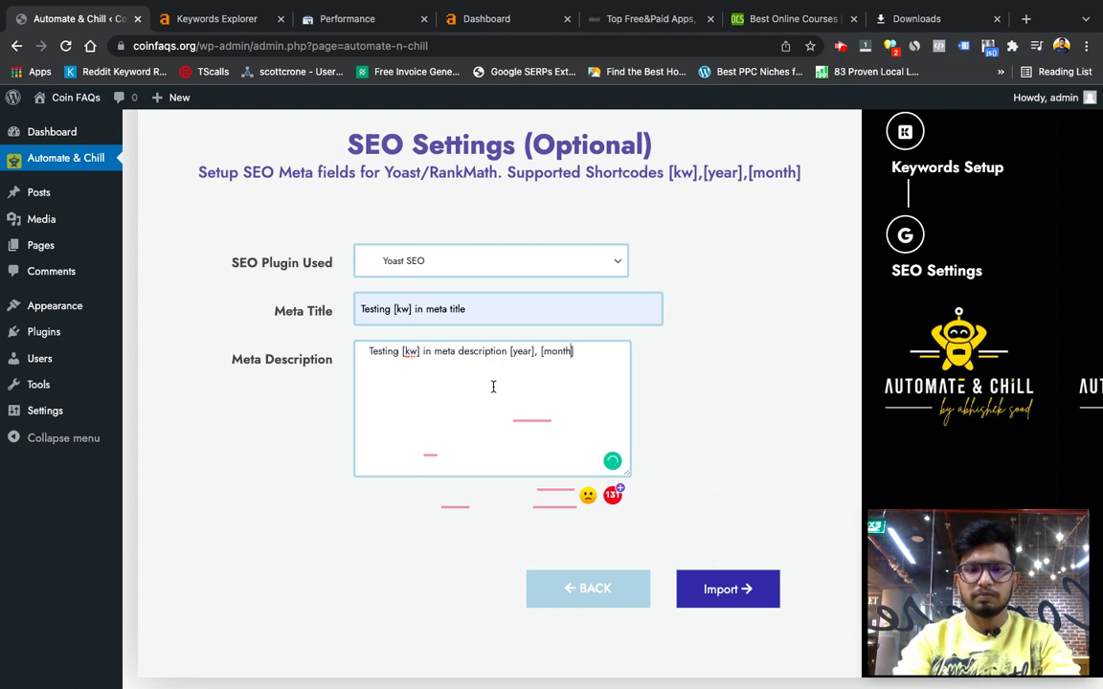
pyautogui.write(' shortc')
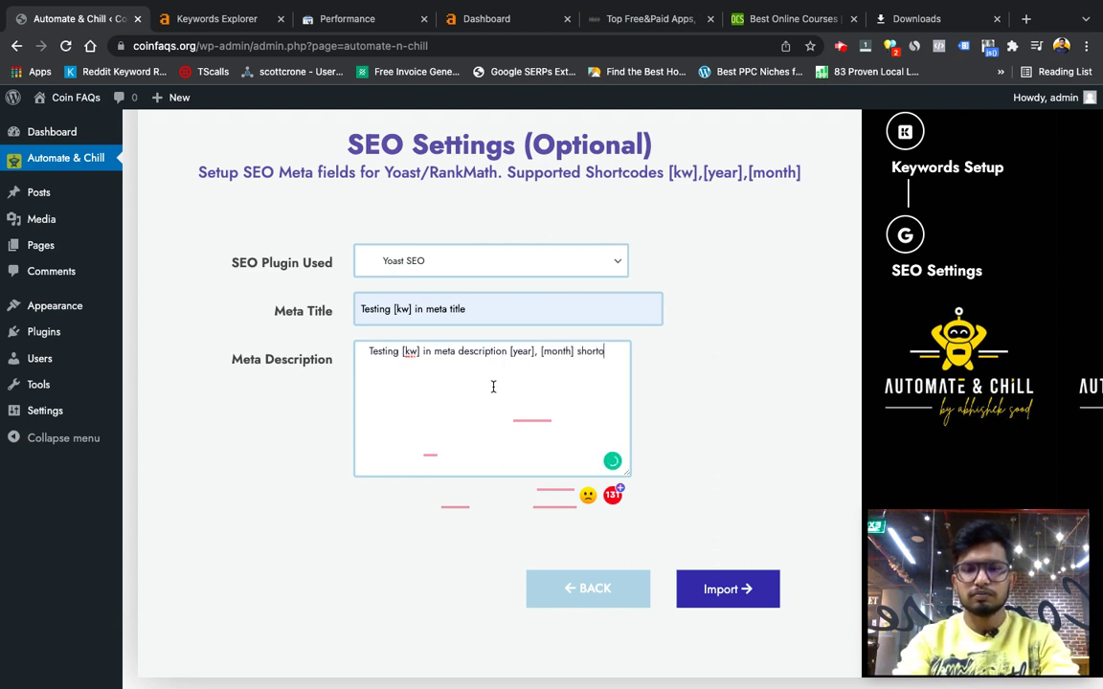
pyautogui.write('odes.')
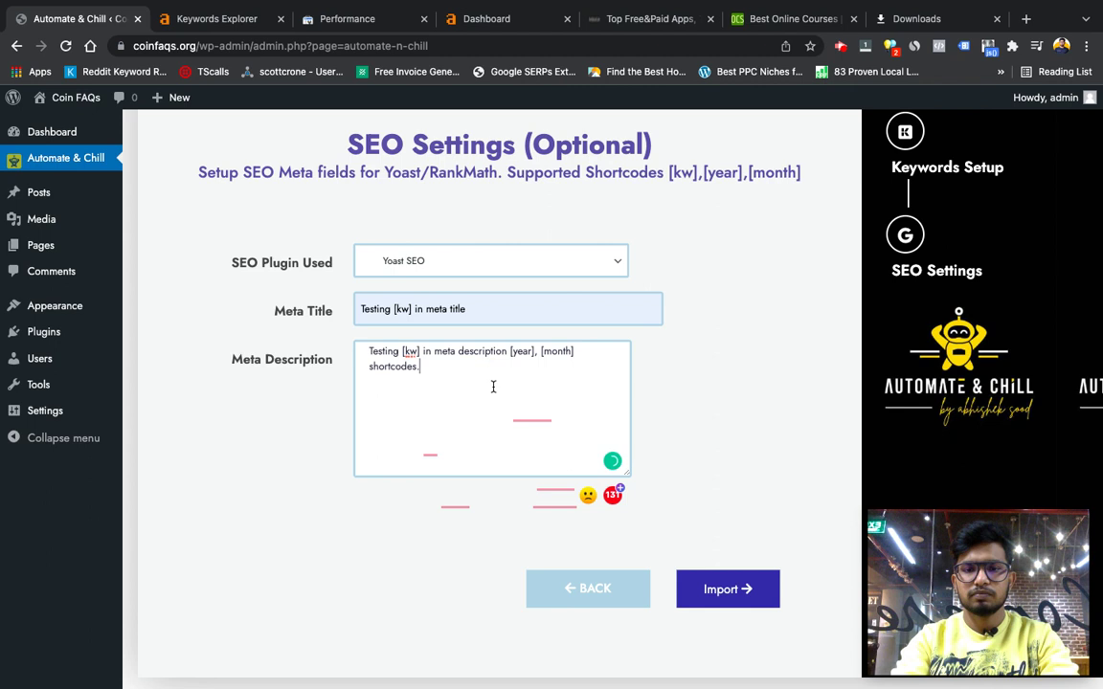
pyautogui.click(728, 591)
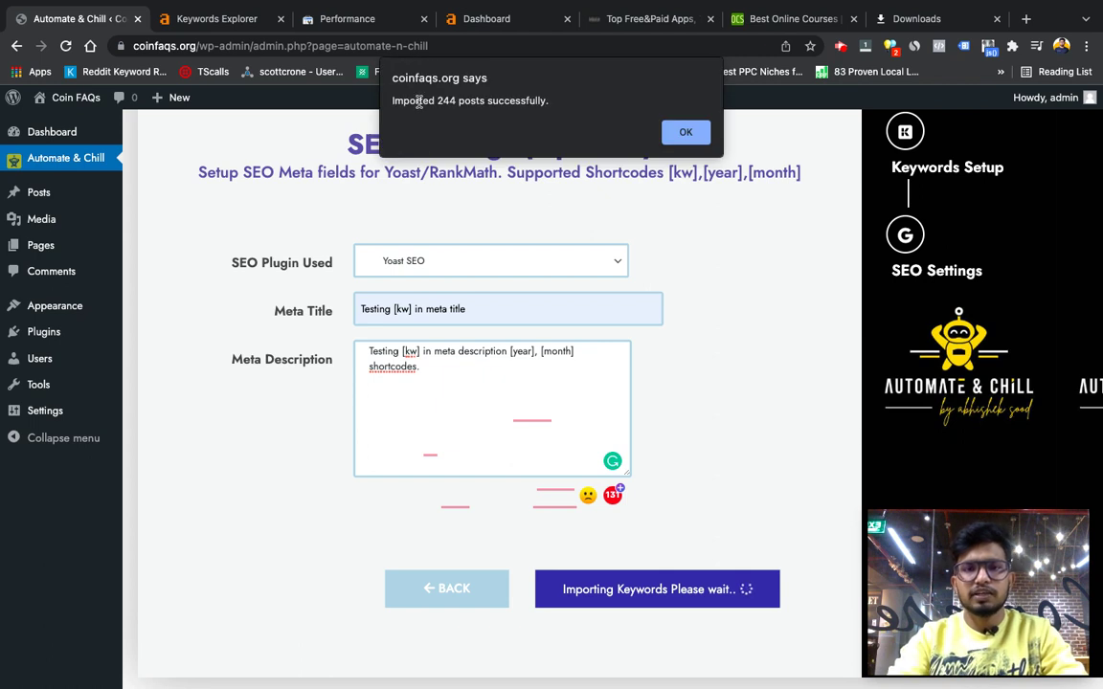
# - Dismiss the 'Imported 244 posts successfully' alert and go to the Posts list
pyautogui.click(685, 132)
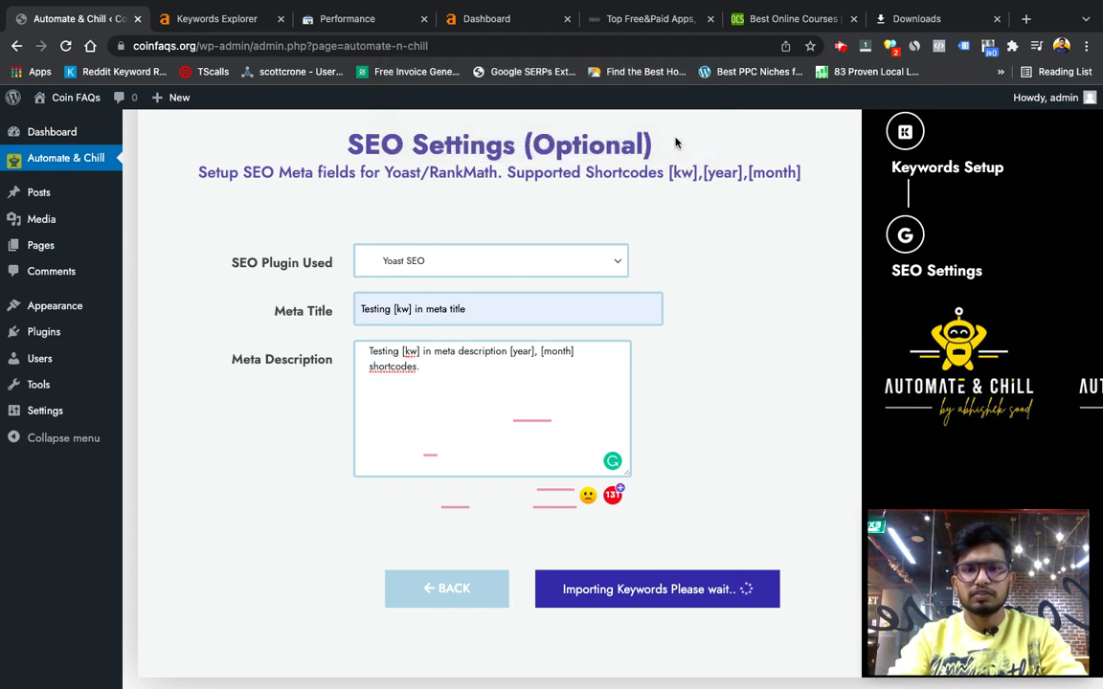
pyautogui.click(47, 205)
pyautogui.moveTo(47, 205)
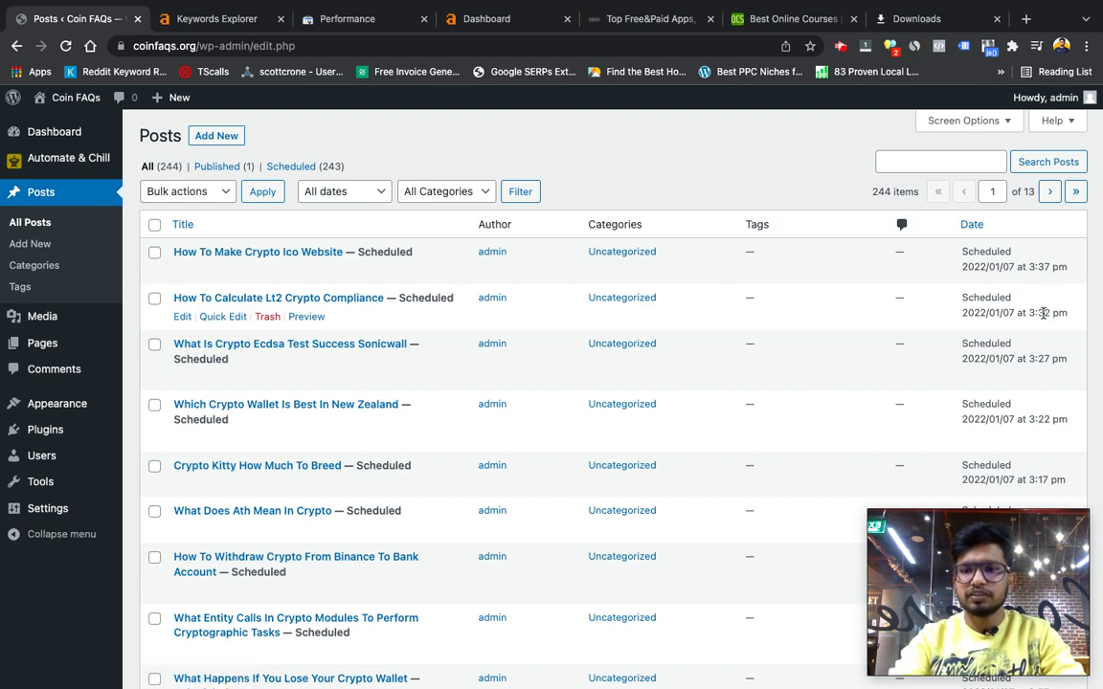
# - Filter posts to Published and view the Elongate Crypto post, answering yes to its feedback question
pyautogui.click(217, 167)
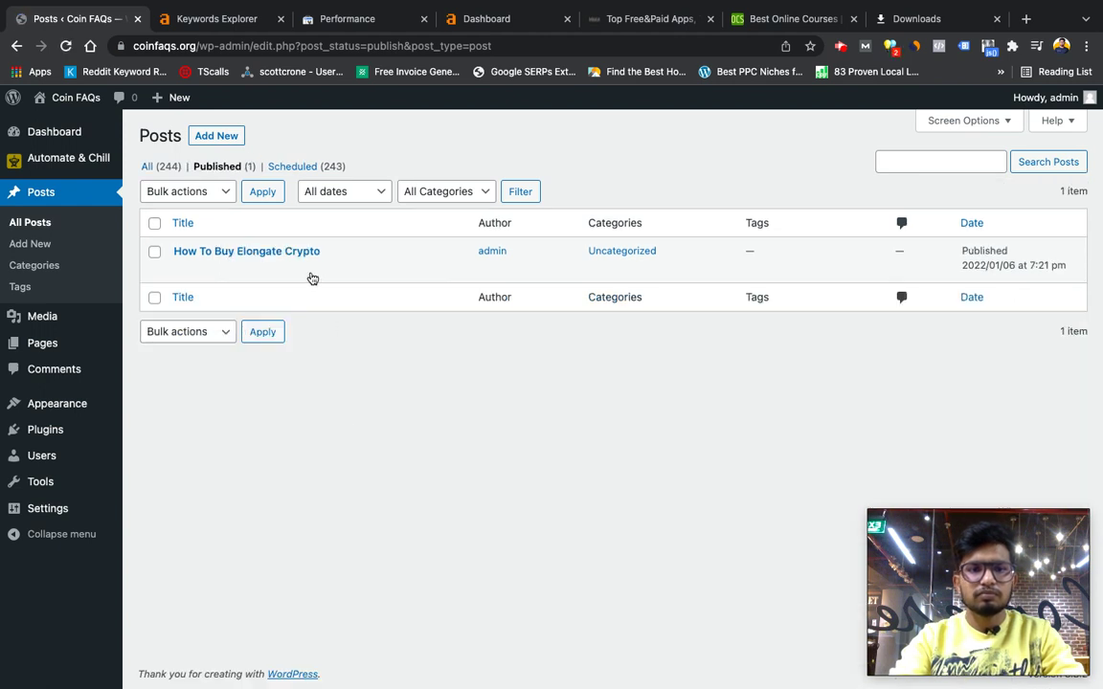
pyautogui.moveTo(216, 271)
pyautogui.click(303, 274)
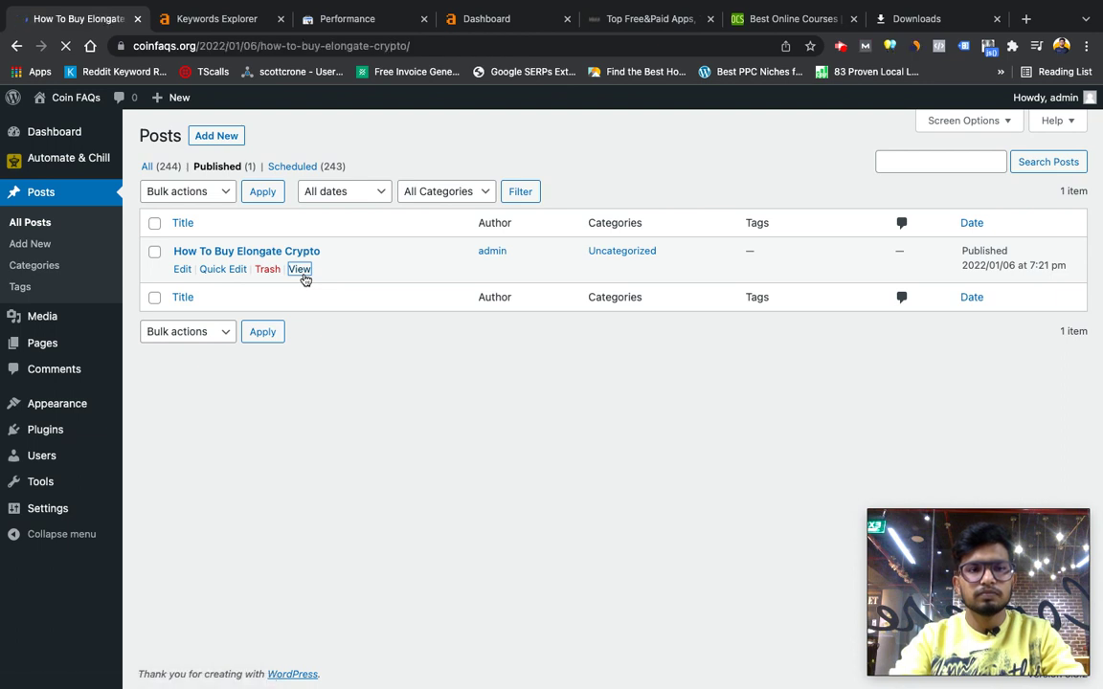
pyautogui.scroll(-2, 404, 478)
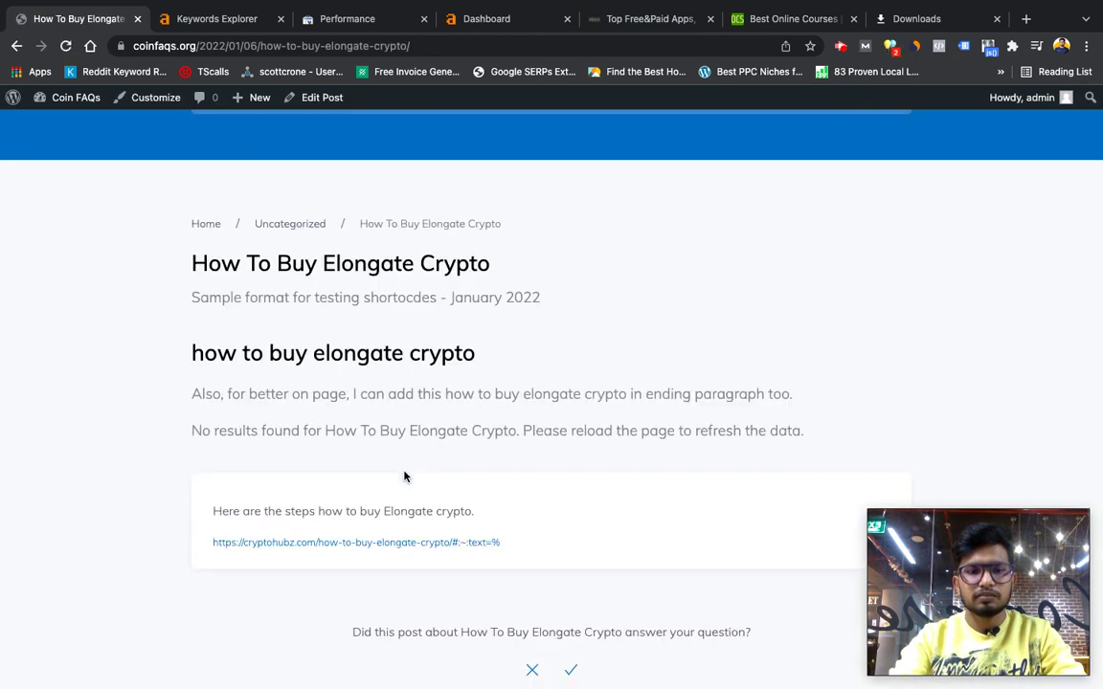
pyautogui.click(570, 669)
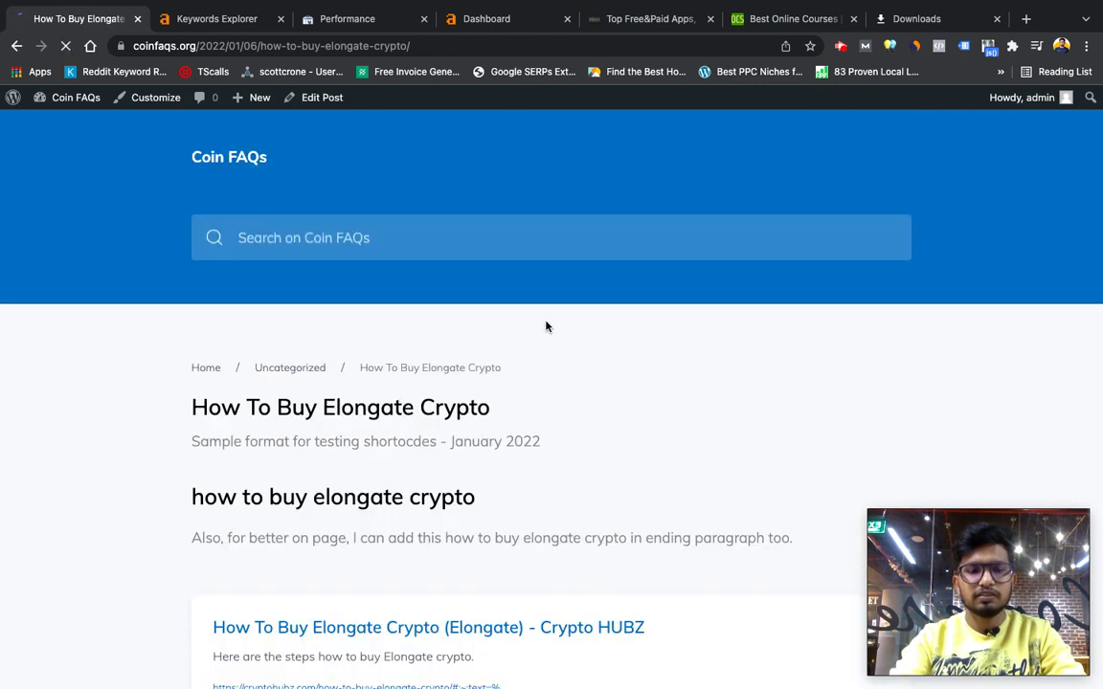
# - Return to the admin dashboard and open the installed Themes list
pyautogui.scroll(-6, 545, 326)
pyautogui.scroll(-6, 546, 327)
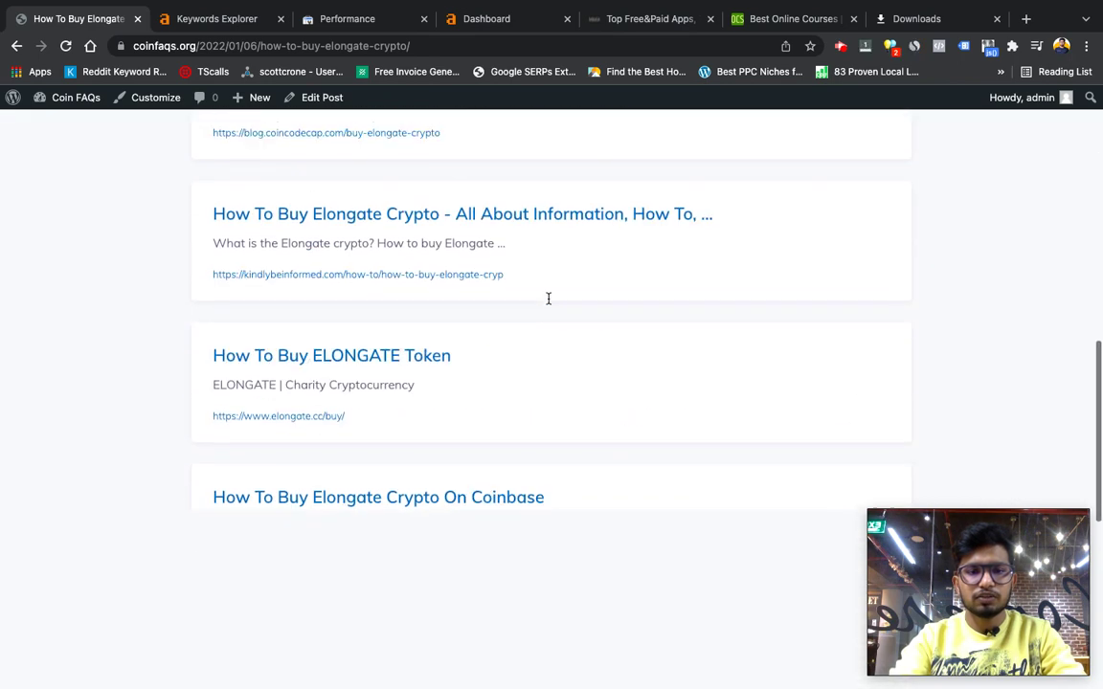
pyautogui.scroll(12, 509, 475)
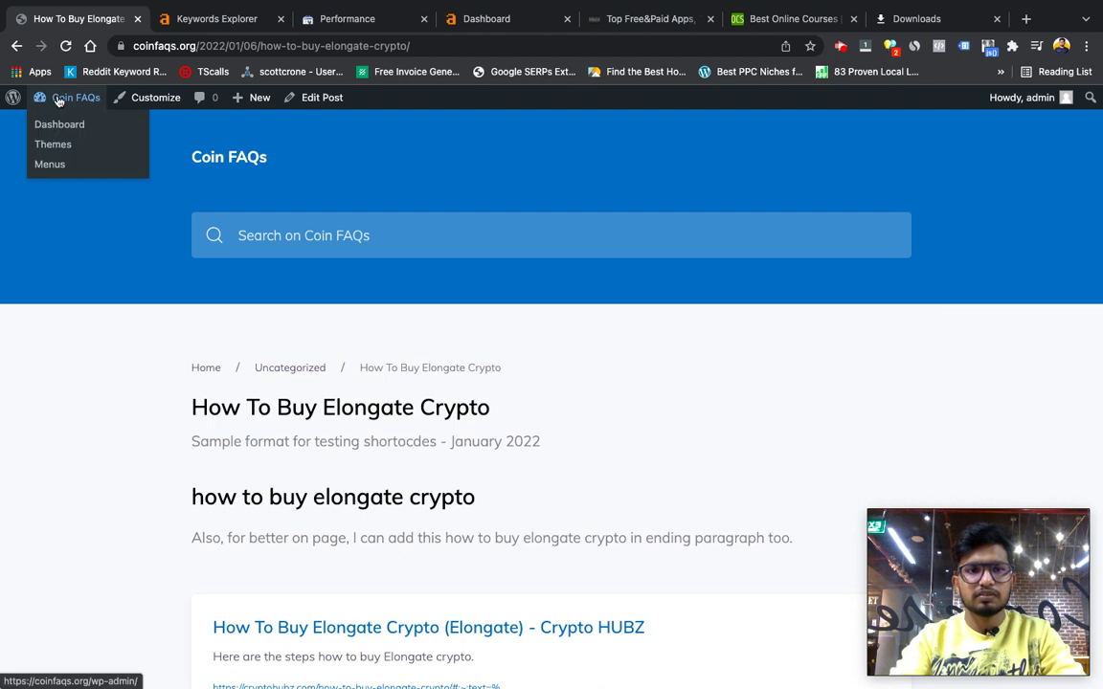
pyautogui.click(57, 99)
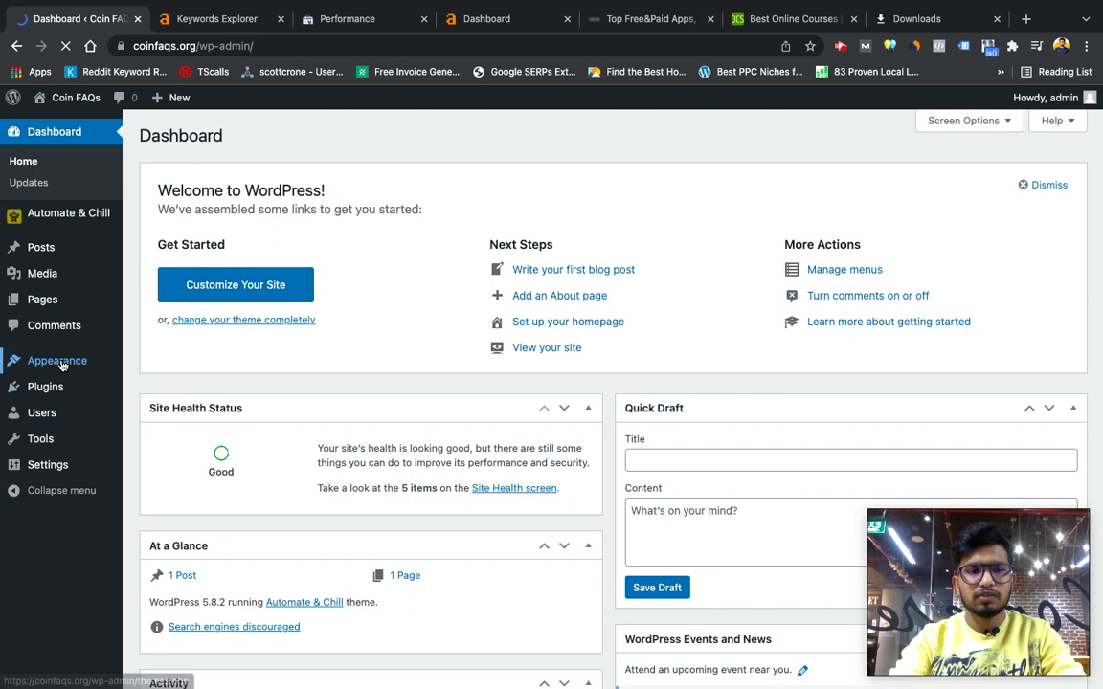
pyautogui.click(60, 362)
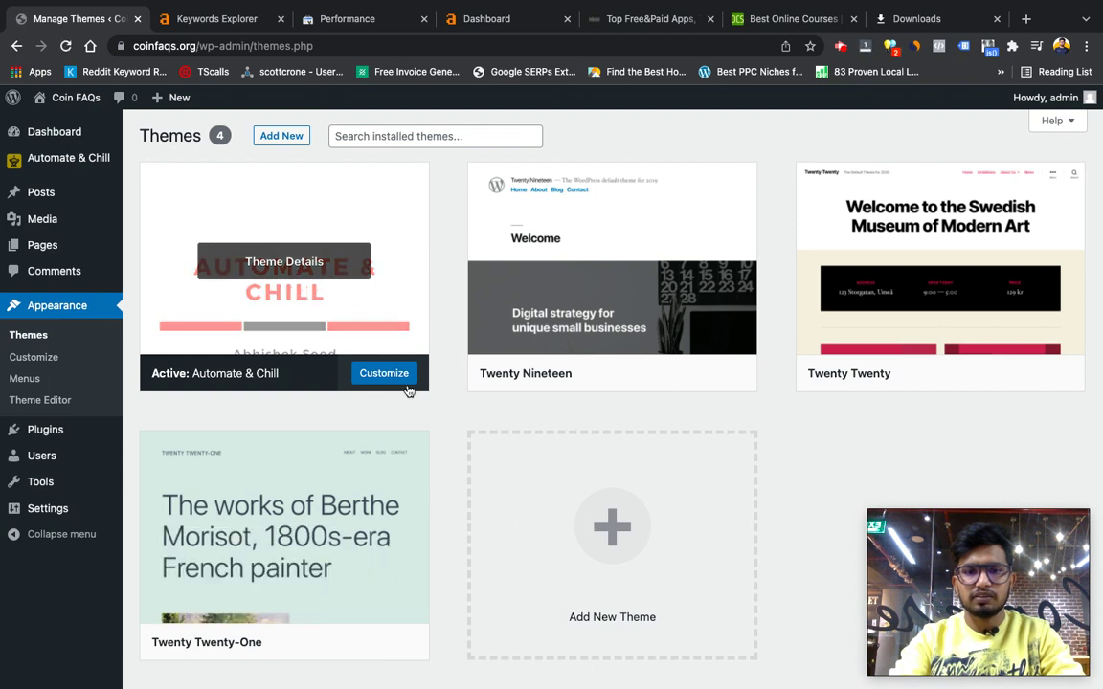
# - Activate the Twenty Nineteen theme and visit the live site
pyautogui.moveTo(676, 378)
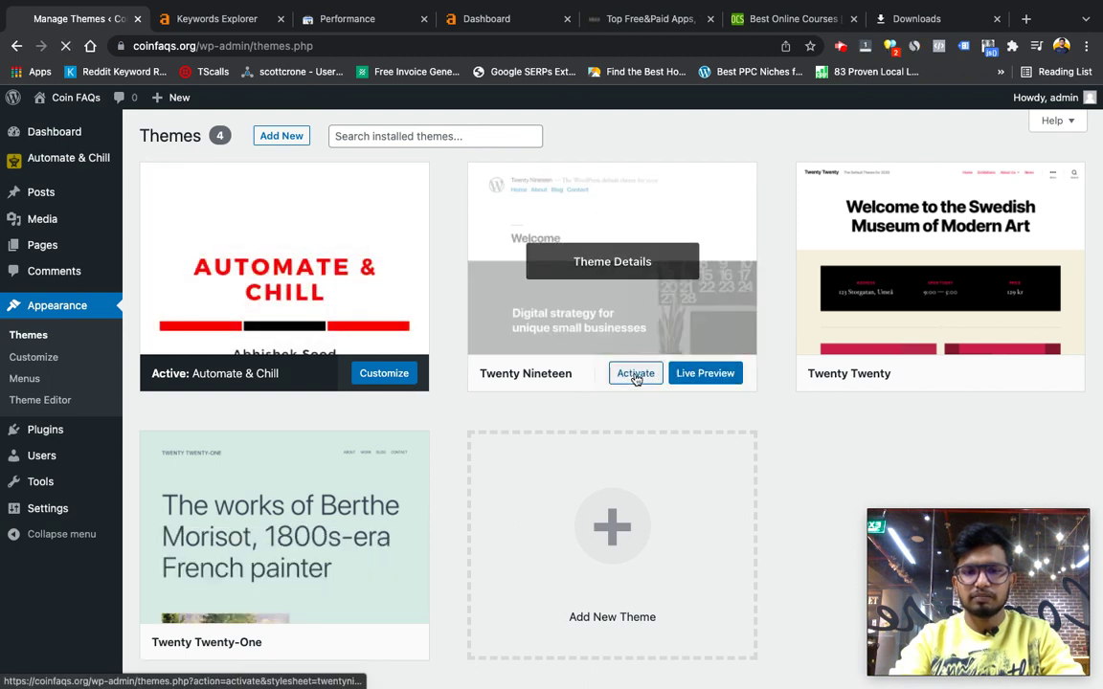
pyautogui.click(636, 373)
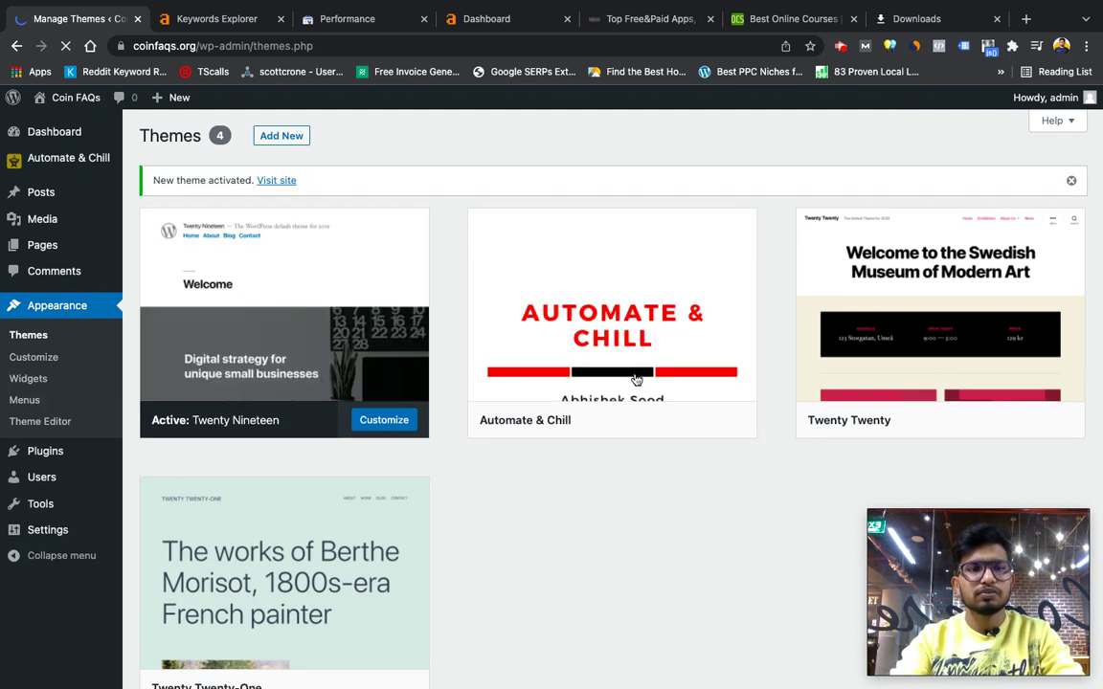
pyautogui.click(277, 181)
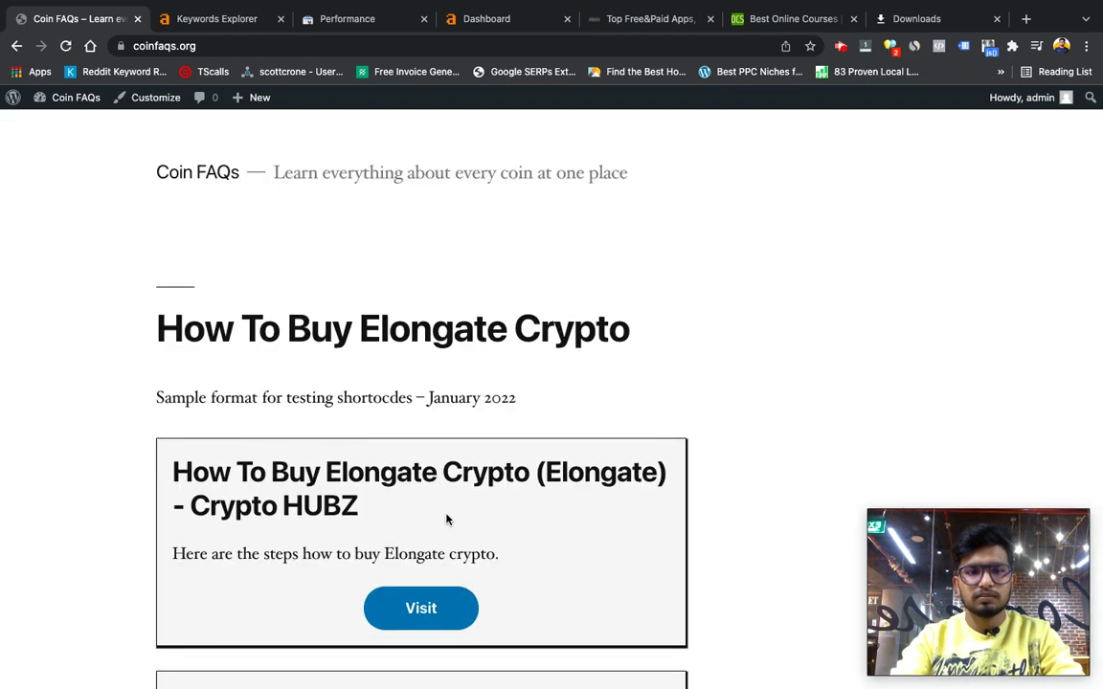
# - Scroll the live homepage, glance at the Best Online Courses tab, and return to Coin FAQs
pyautogui.scroll(-5, 446, 519)
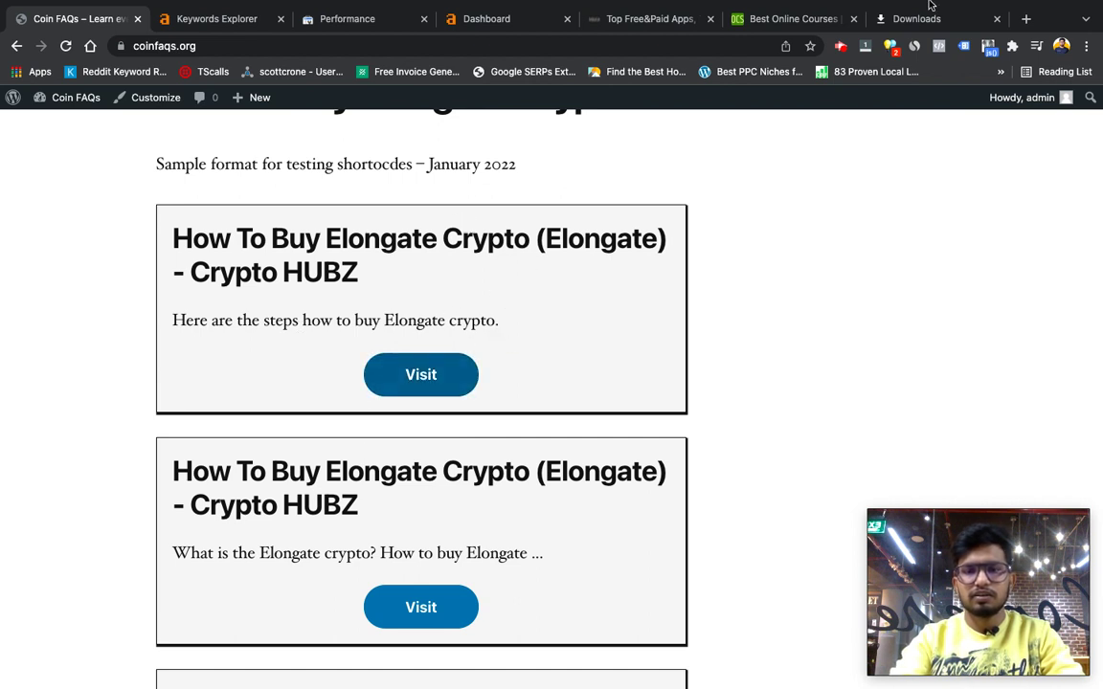
pyautogui.moveTo(929, 3)
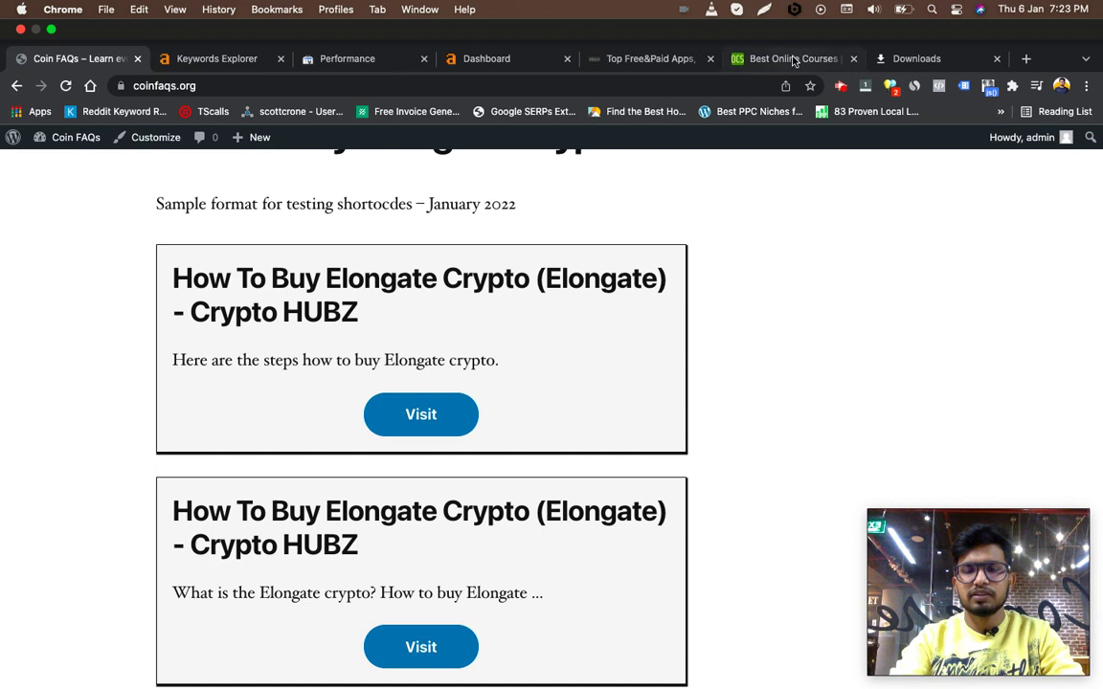
pyautogui.click(796, 55)
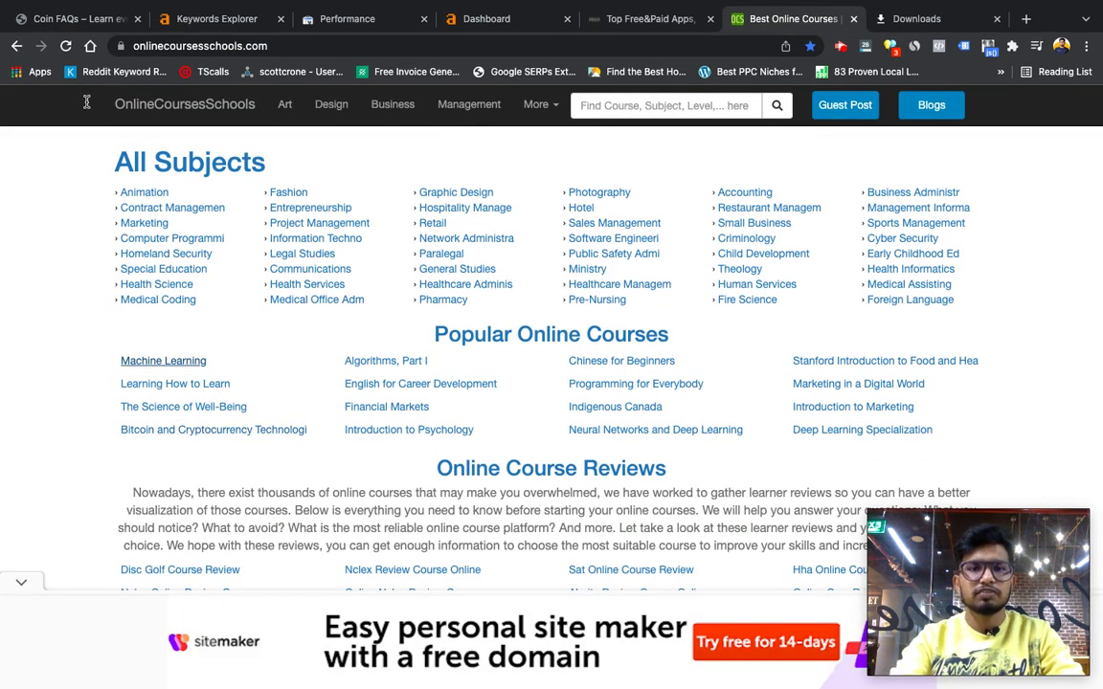
pyautogui.click(69, 24)
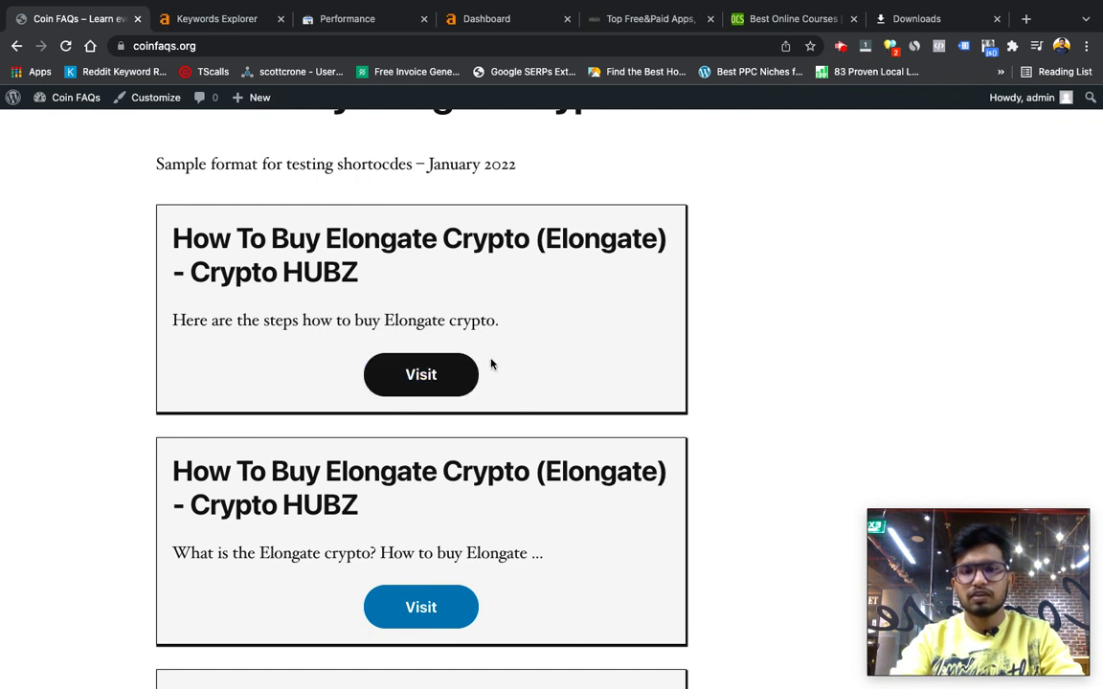
# - Review the post's 'how to buy elongate crypto' heading and ending paragraph, then return to the dashboard
pyautogui.click(447, 374)
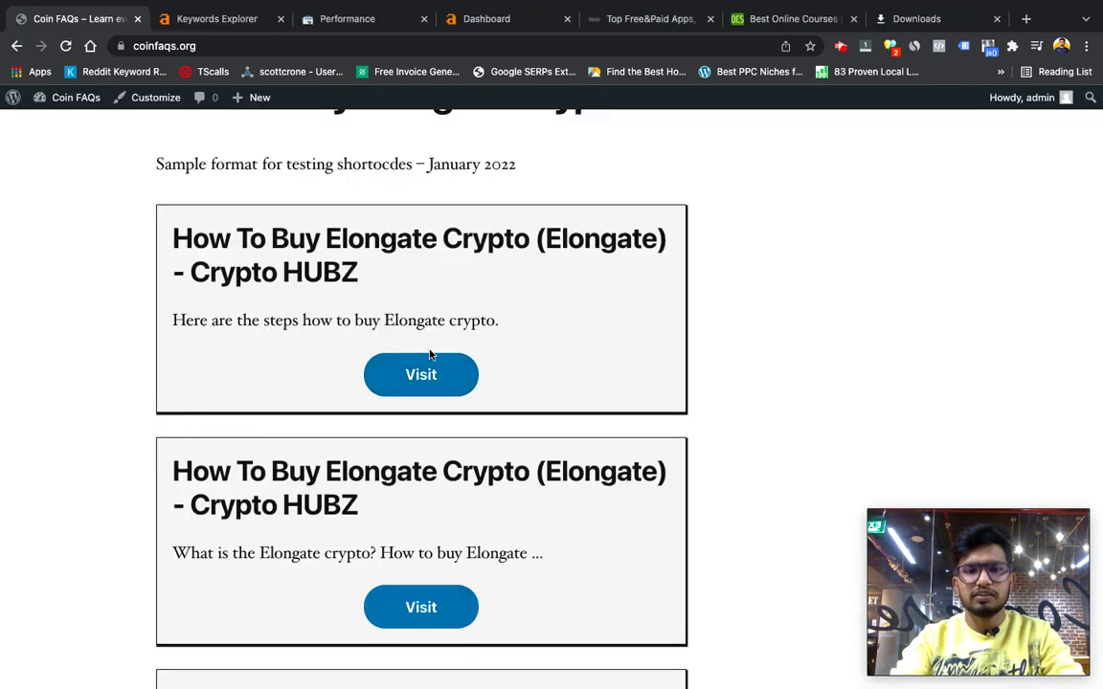
pyautogui.scroll(-1, 431, 378)
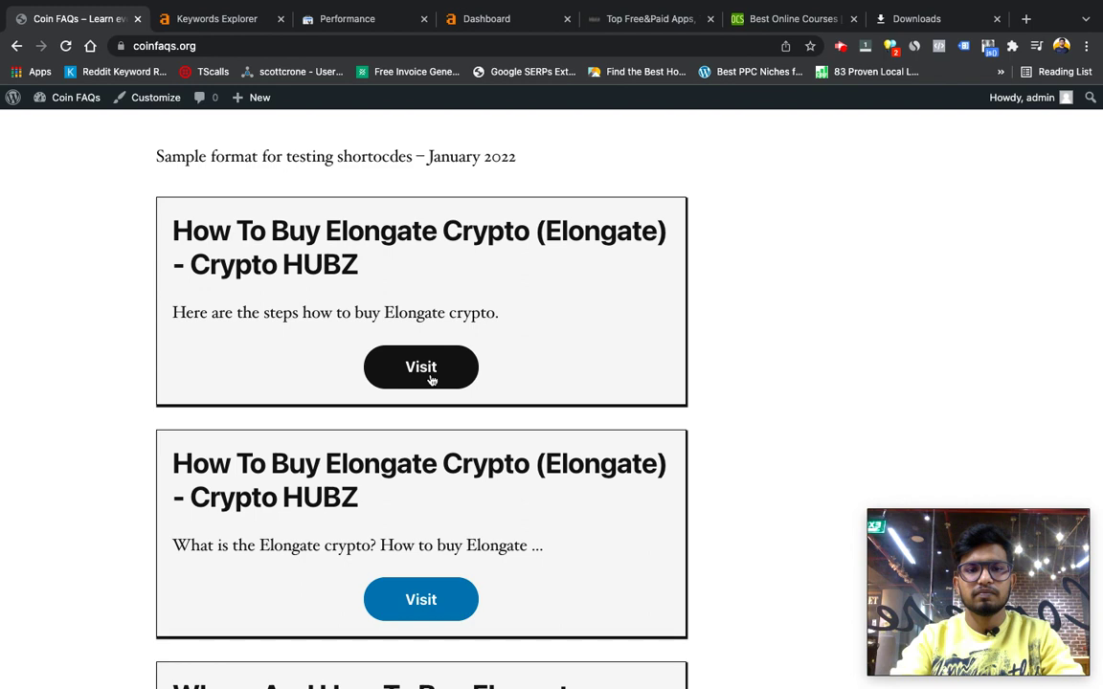
pyautogui.scroll(-12, 431, 378)
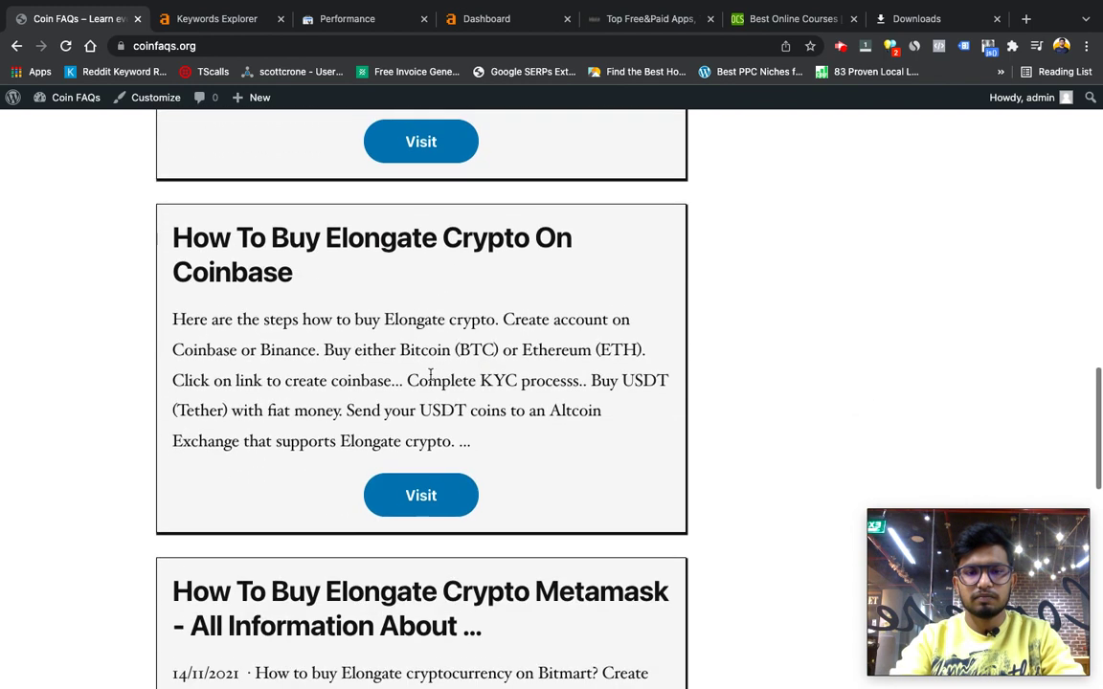
pyautogui.scroll(-6, 431, 376)
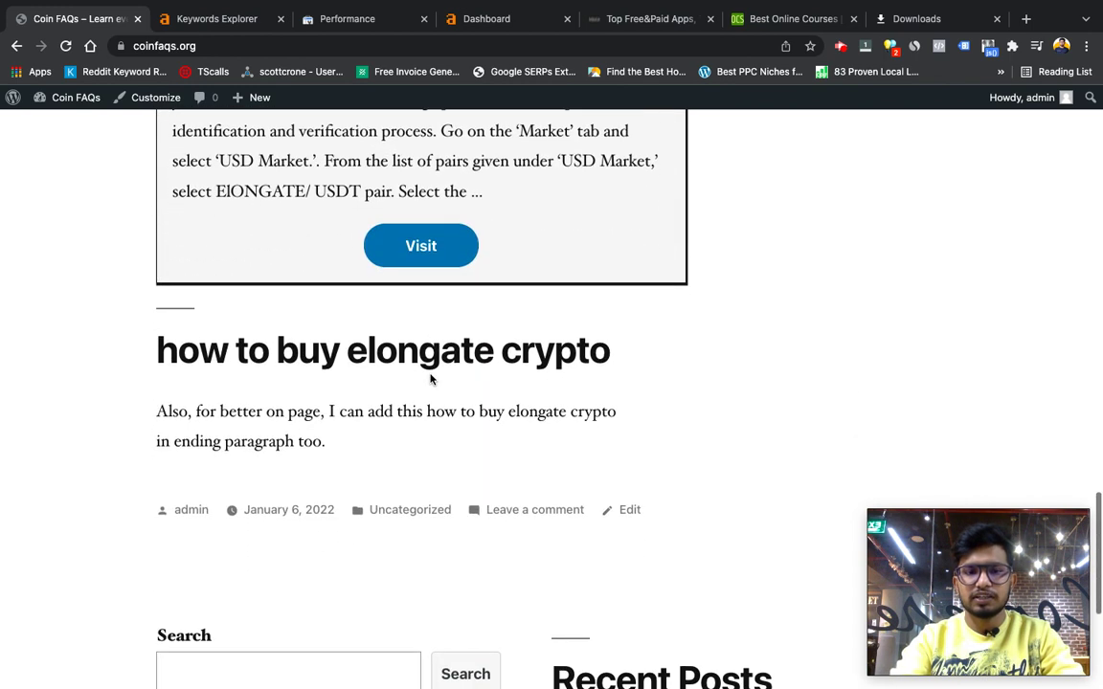
pyautogui.tripleClick(276, 365)
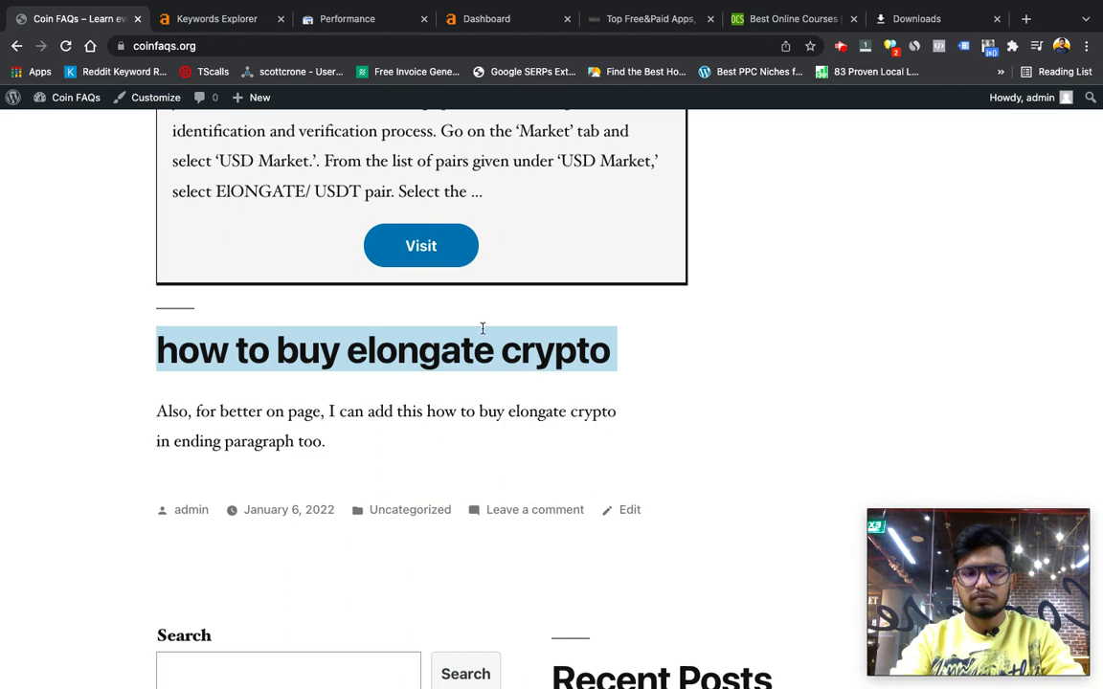
pyautogui.click(430, 353)
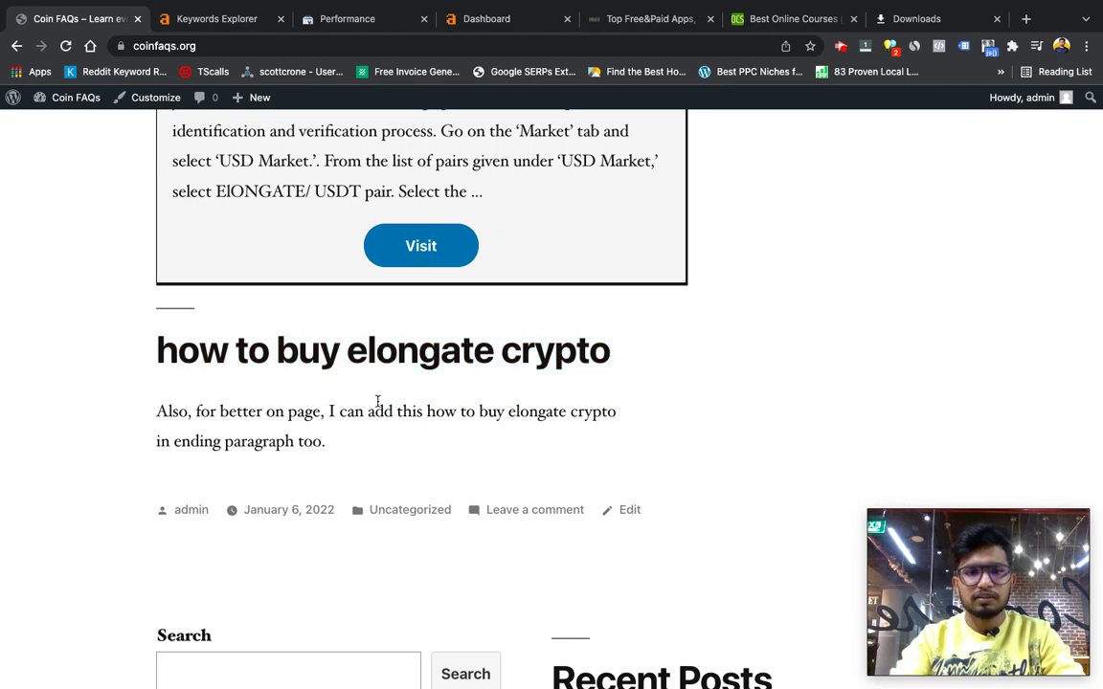
pyautogui.tripleClick(337, 421)
pyautogui.click(481, 443)
pyautogui.scroll(15, 480, 443)
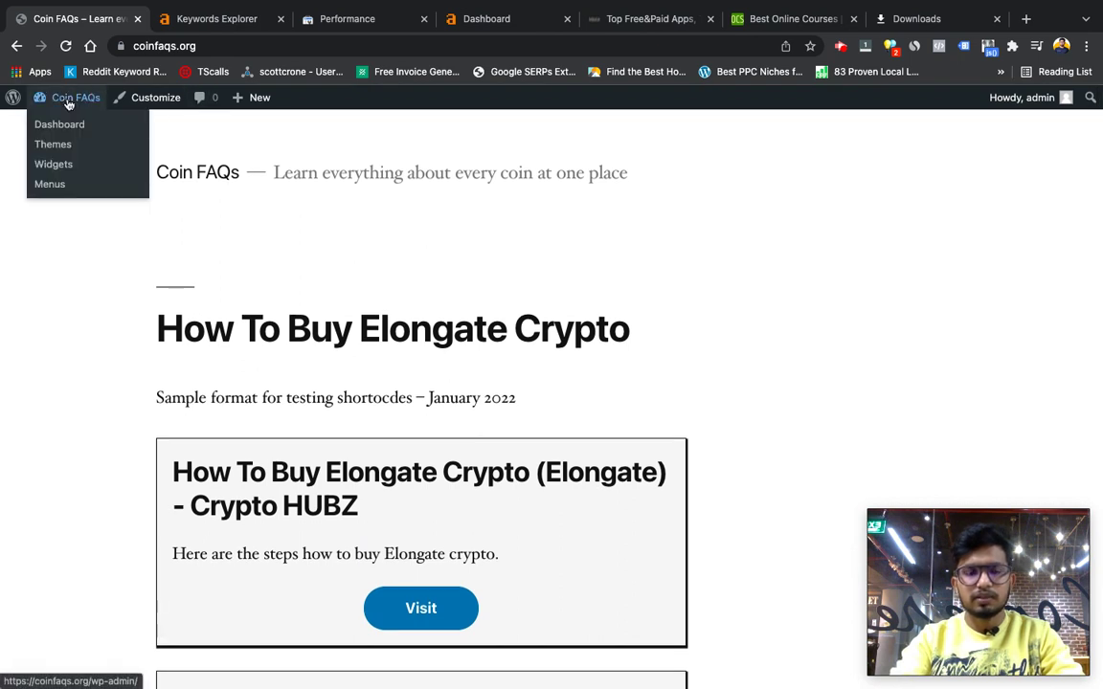
pyautogui.click(69, 99)
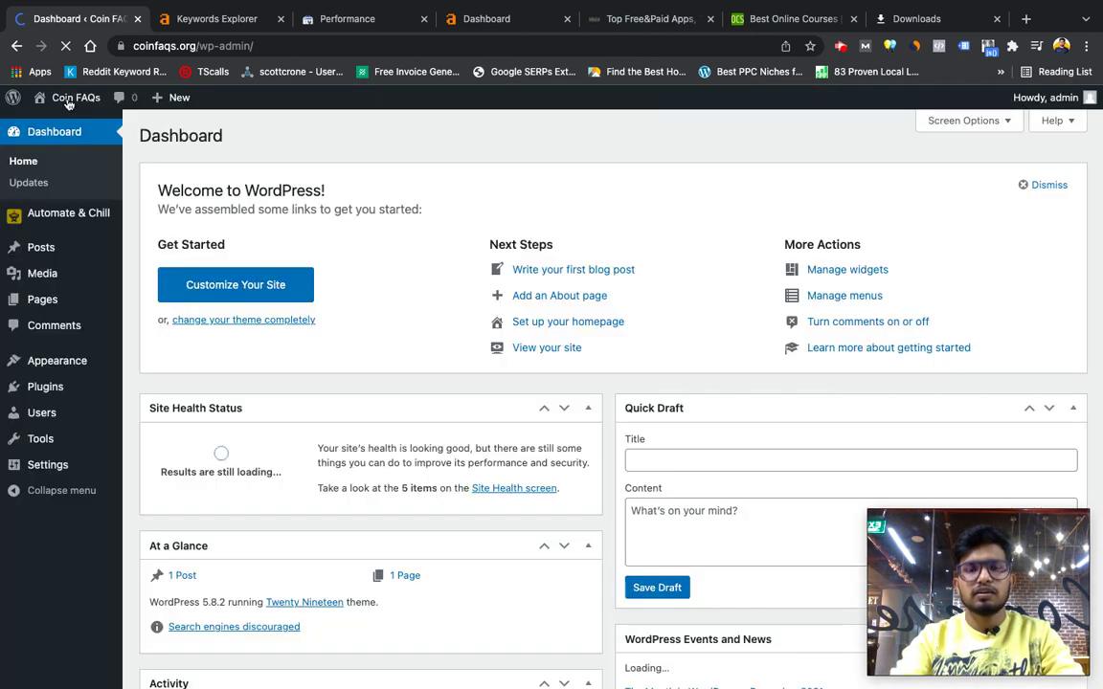
# - Open the Automate & Chill import form with Post Type set to page and Category to Uncategorized
pyautogui.click(59, 212)
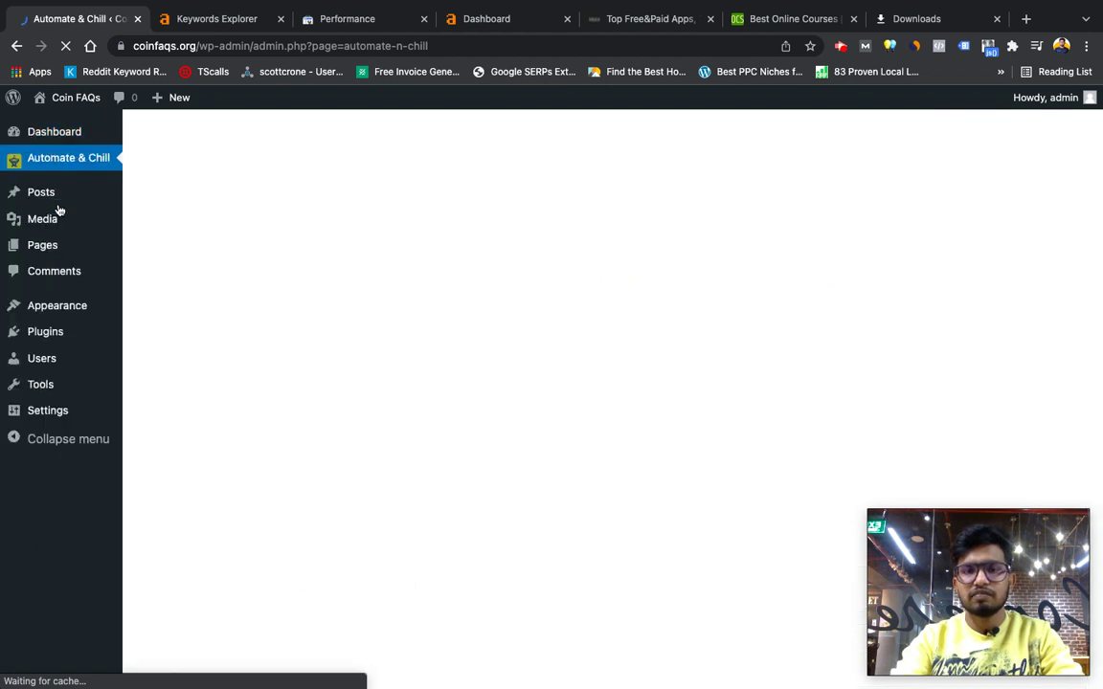
pyautogui.click(471, 361)
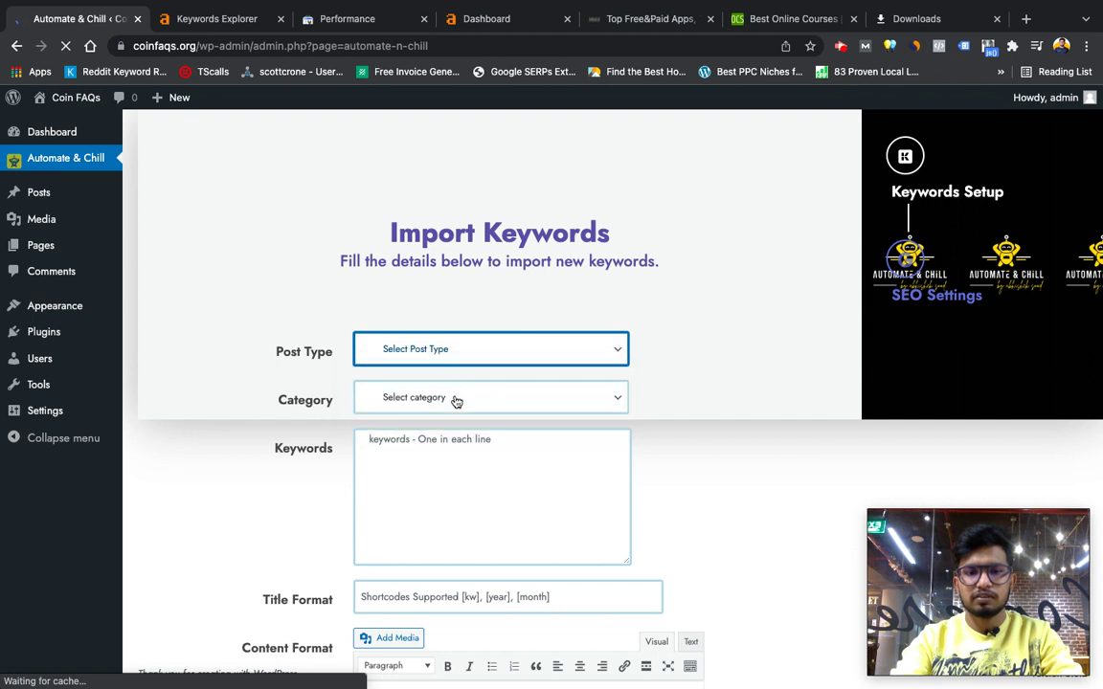
pyautogui.click(464, 352)
pyautogui.click(481, 372)
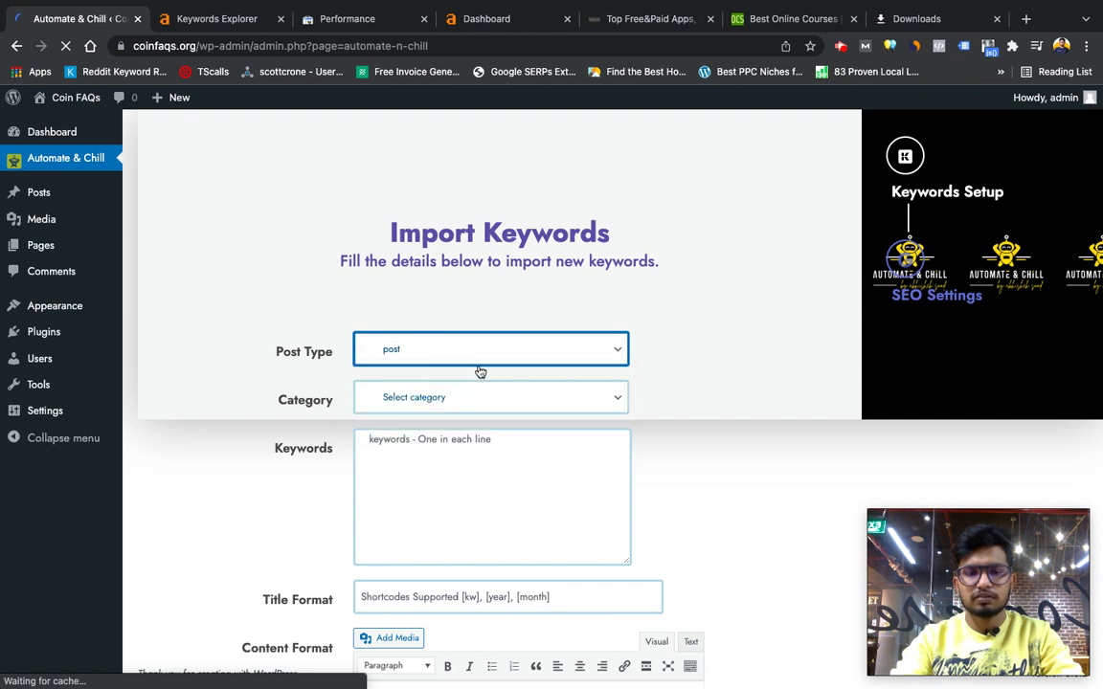
pyautogui.click(428, 361)
pyautogui.click(427, 367)
pyautogui.click(429, 398)
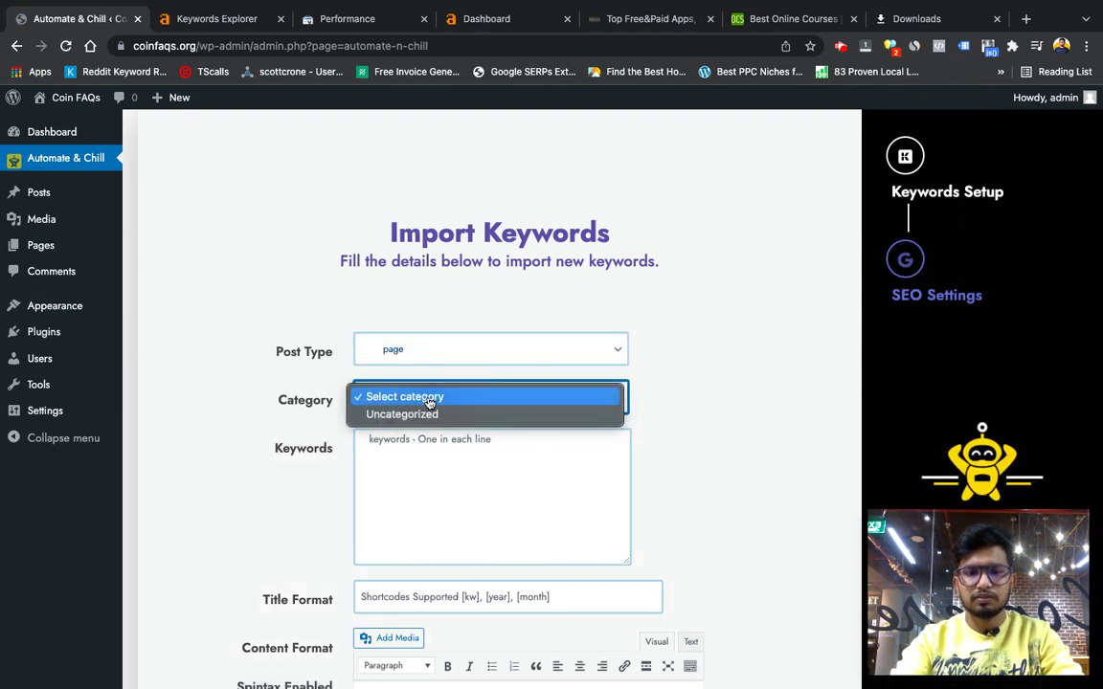
pyautogui.click(429, 400)
pyautogui.click(429, 401)
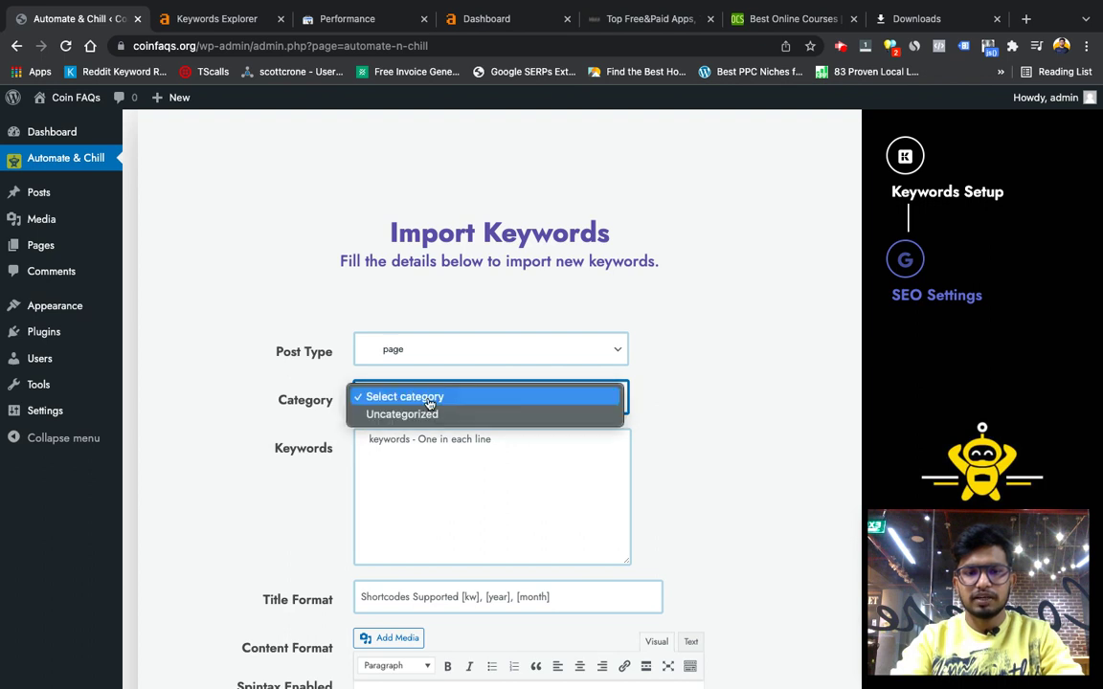
pyautogui.click(428, 413)
pyautogui.click(456, 497)
pyautogui.scroll(-3, 455, 497)
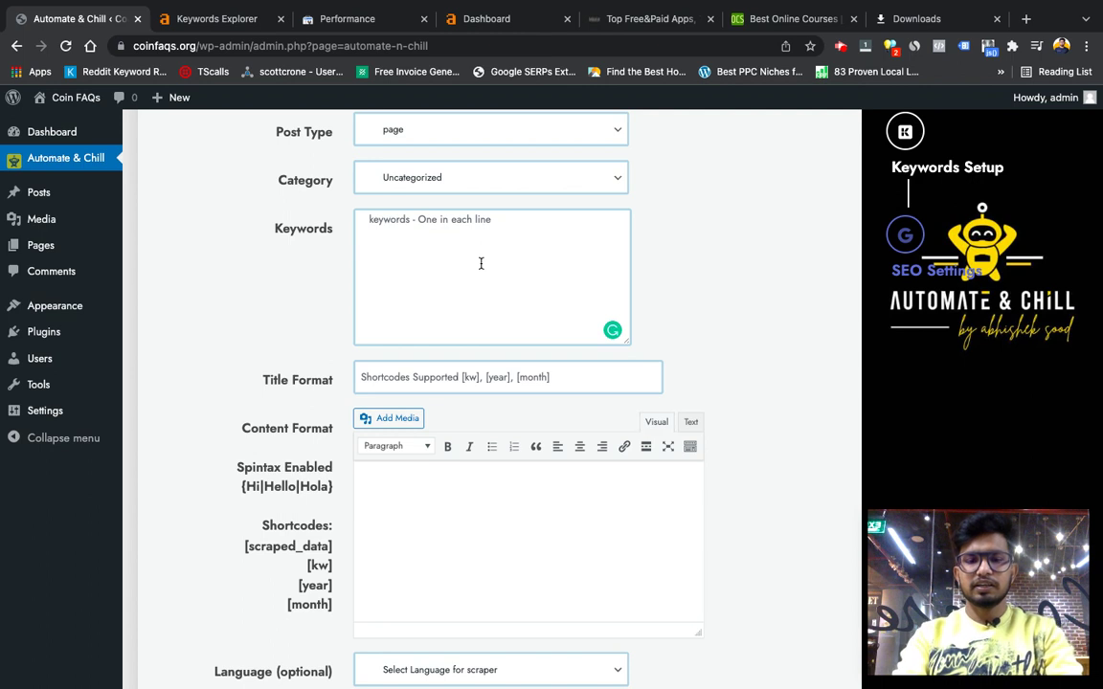
# - Enter keywords chandigarh, Ludhiana, Yamunanagar and the title format 'Best web designing company in [kw]'
pyautogui.write('chandigarh ')
pyautogui.write('Lu')
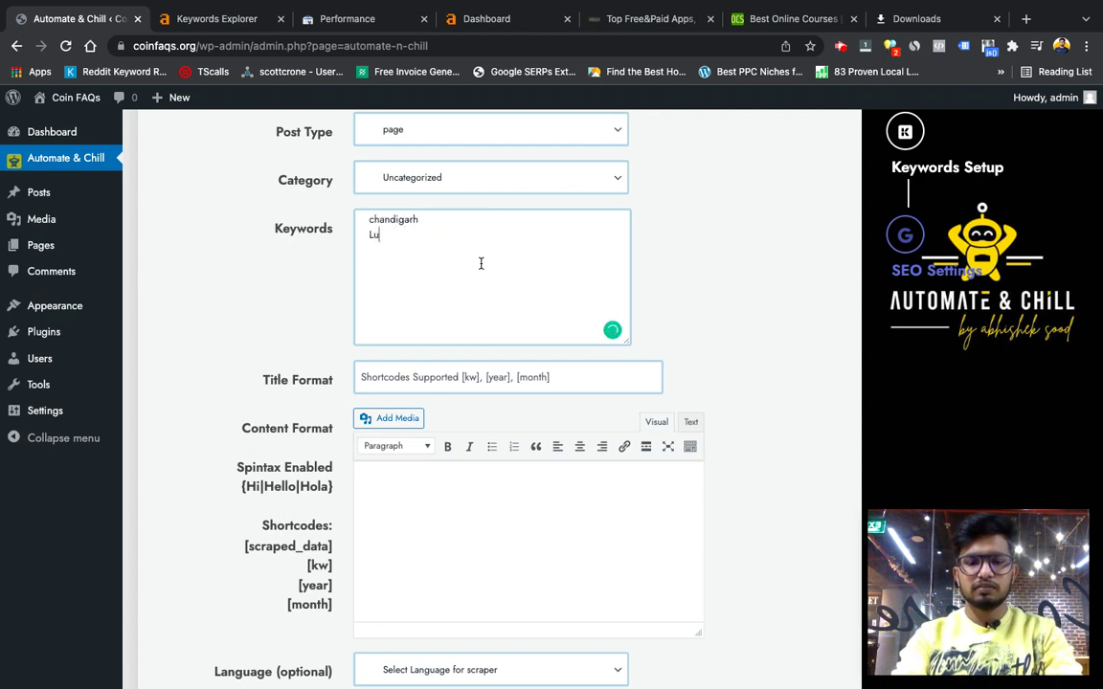
pyautogui.write('dhiana ')
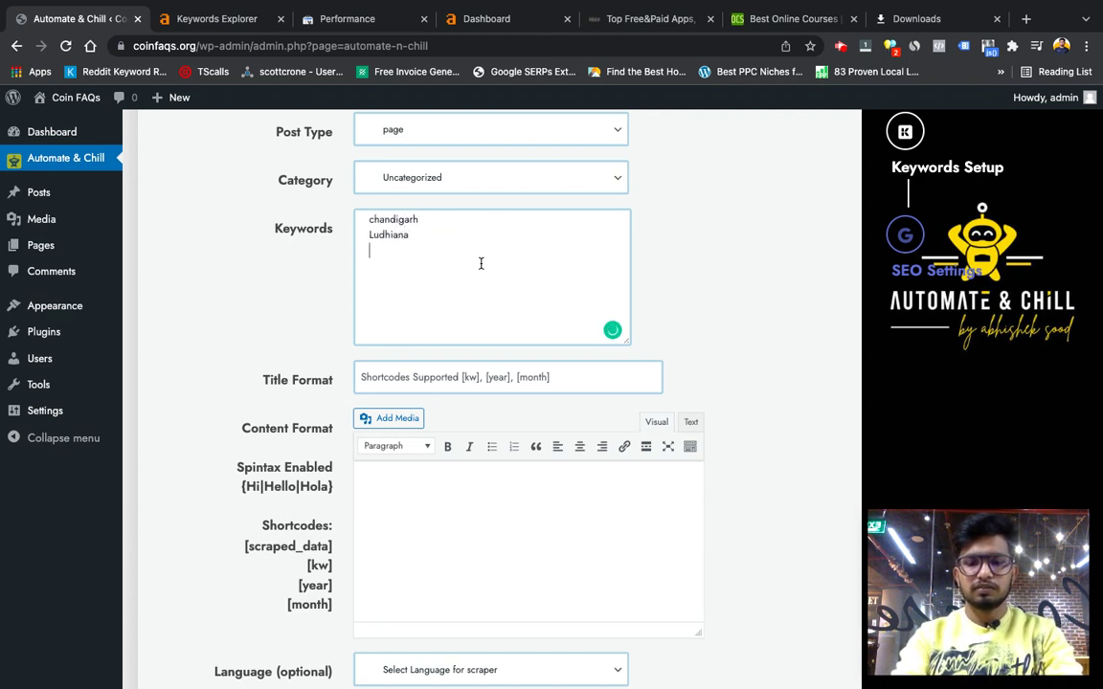
pyautogui.write('Yamunanaha')
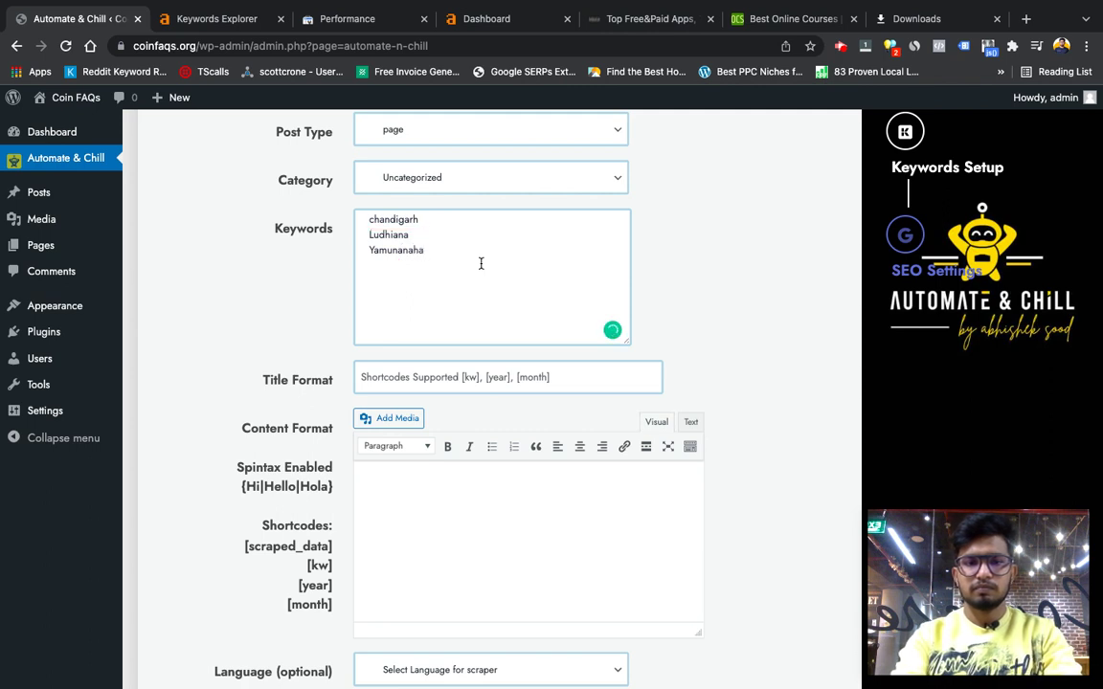
pyautogui.doubleClick(481, 263)
pyautogui.write('Yamu')
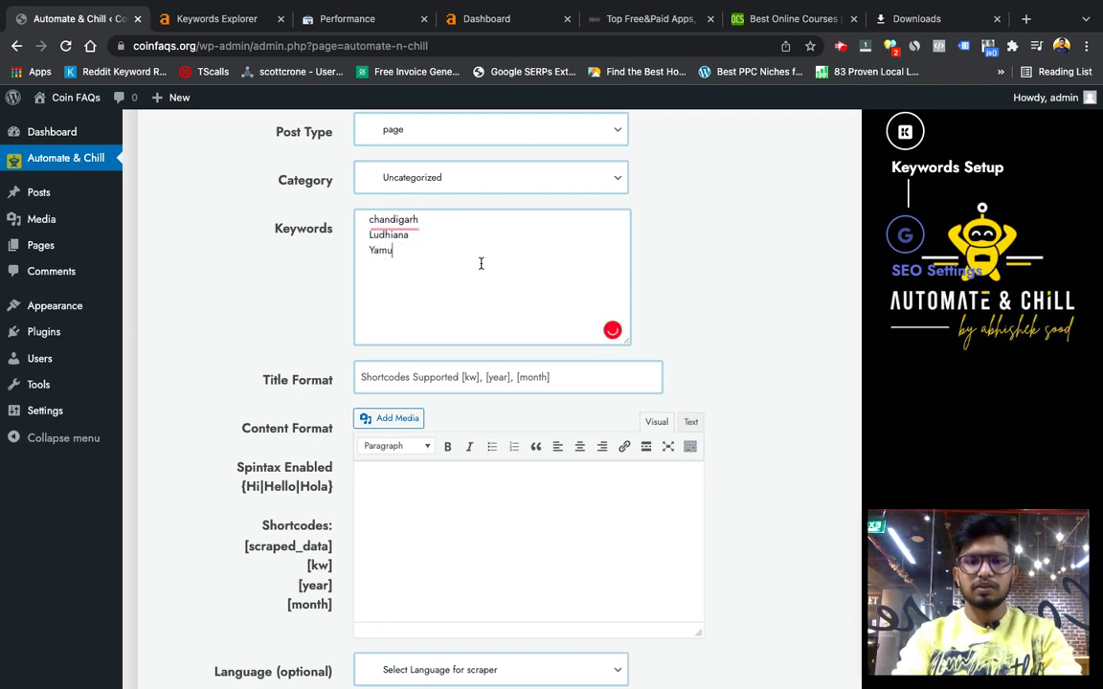
pyautogui.write('nanagar')
pyautogui.press('Tab')
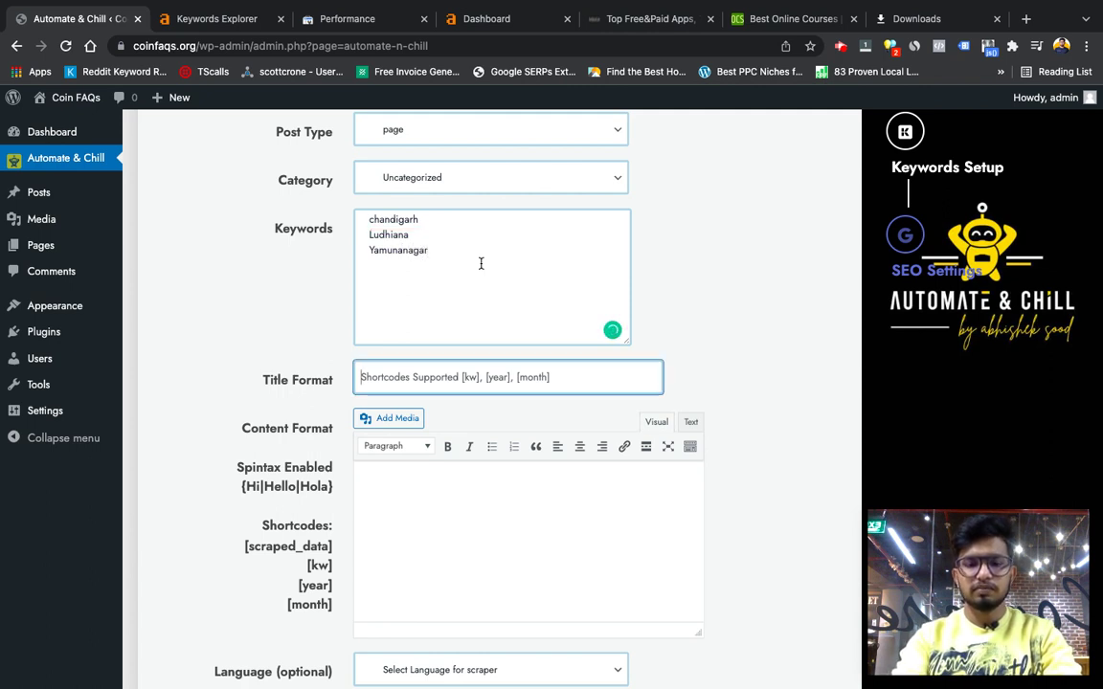
pyautogui.write('Best web des')
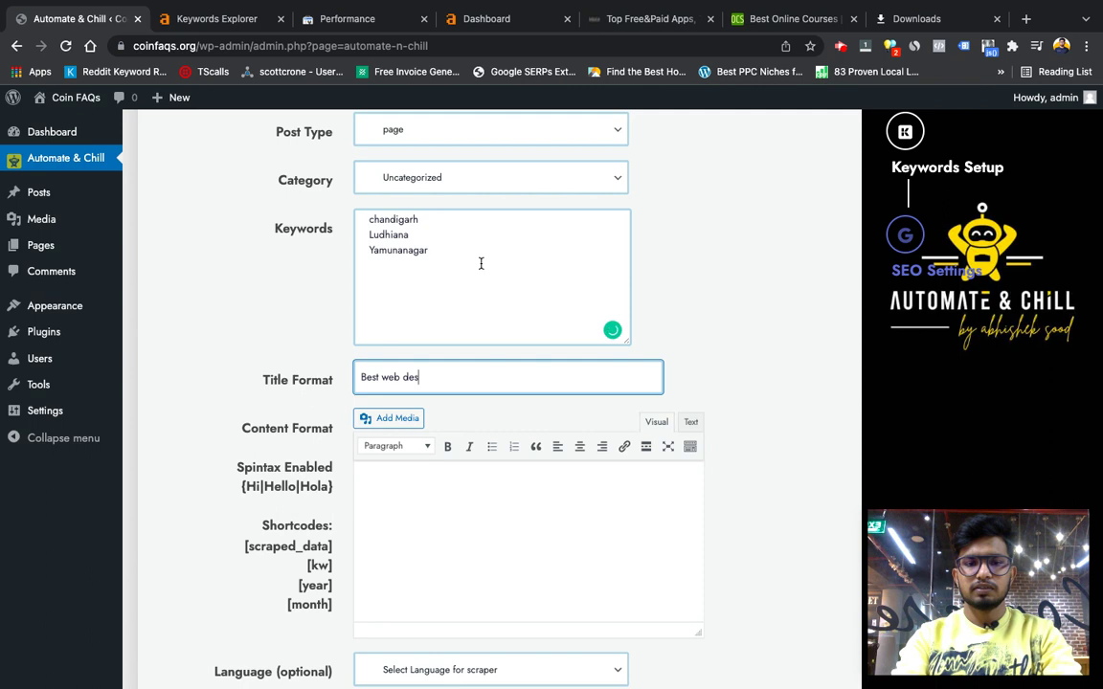
pyautogui.write('igning company in [kw')
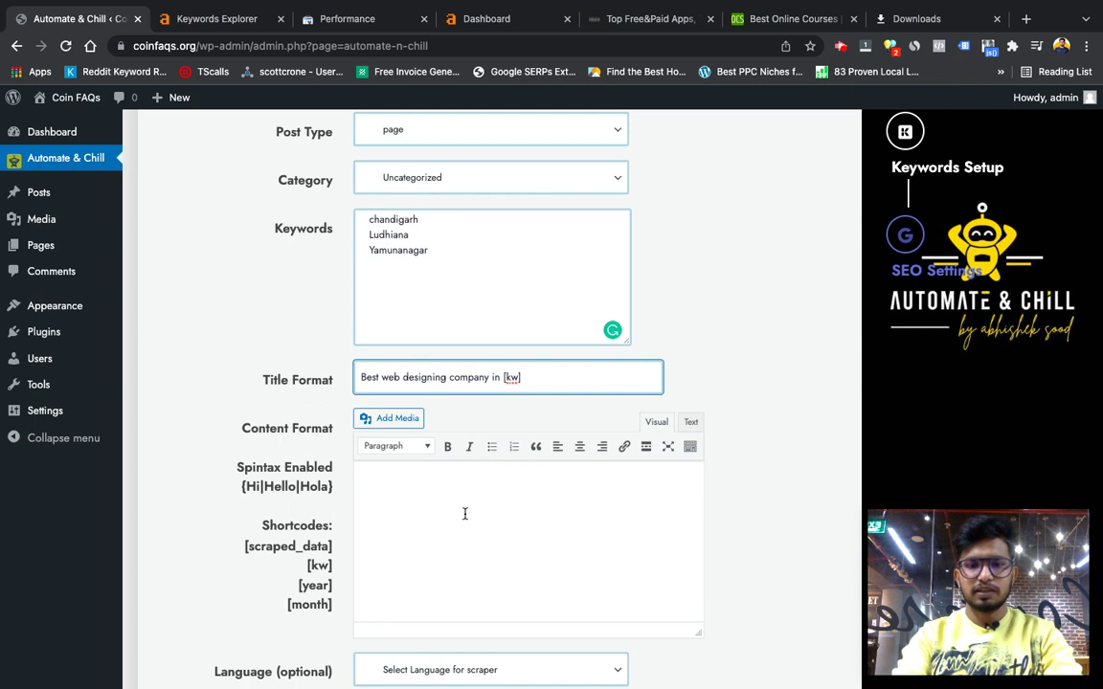
# - Write the content sentence about web designing service in [kw], correcting the 'desgining' misspellings
pyautogui.click(464, 514)
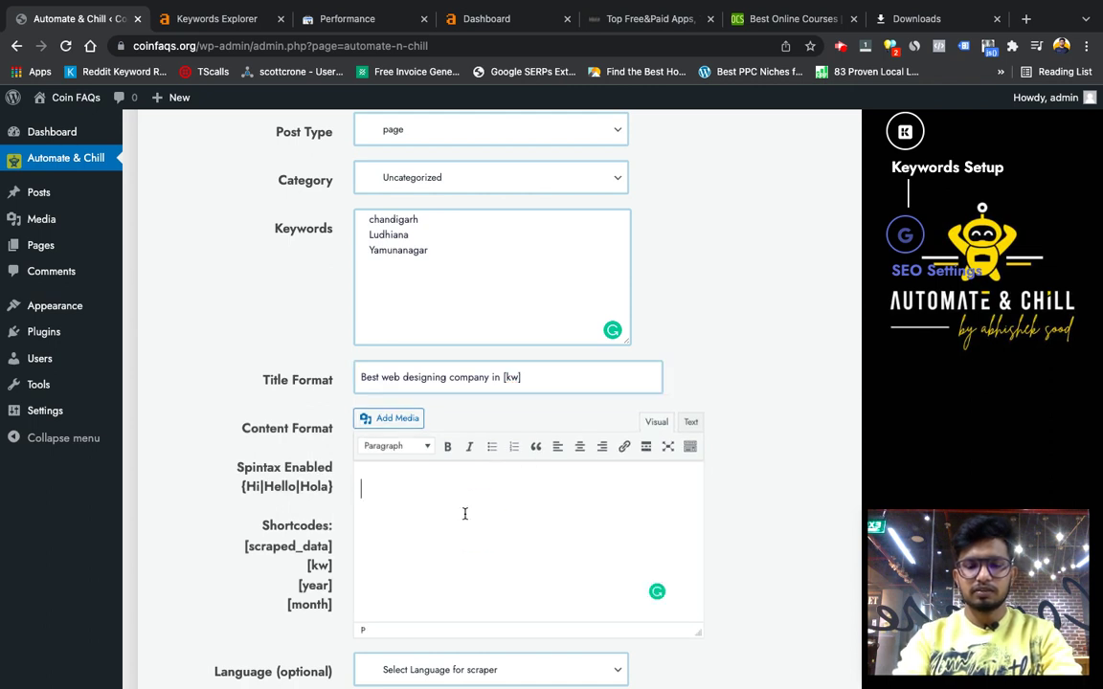
pyautogui.write('Looking f')
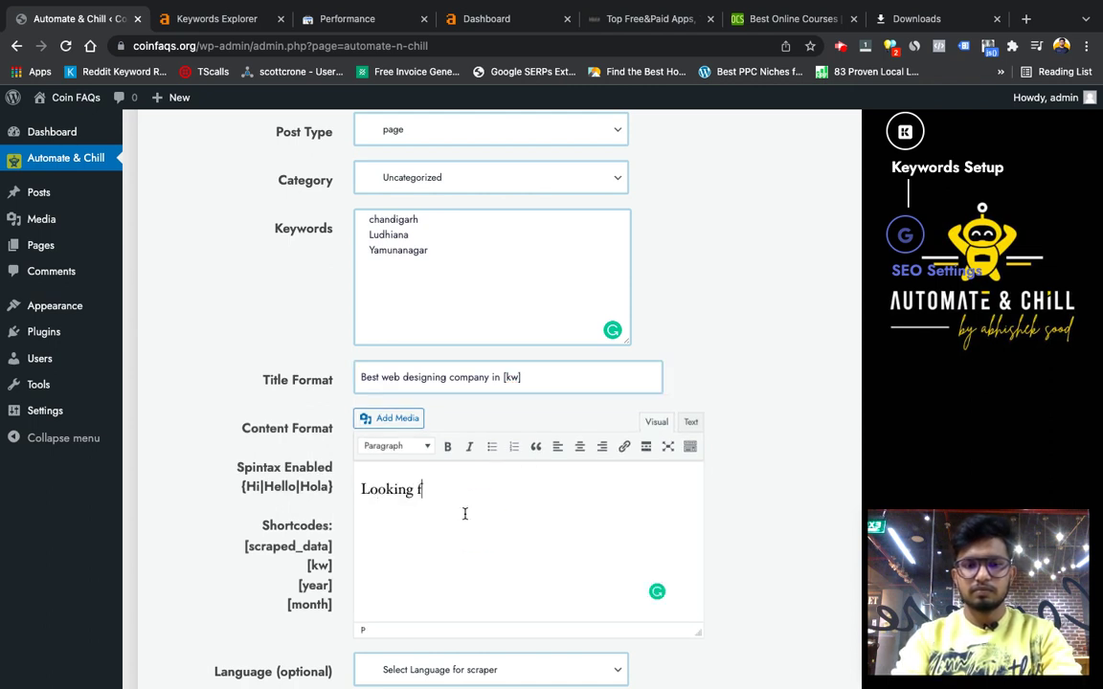
pyautogui.write('or web desgi')
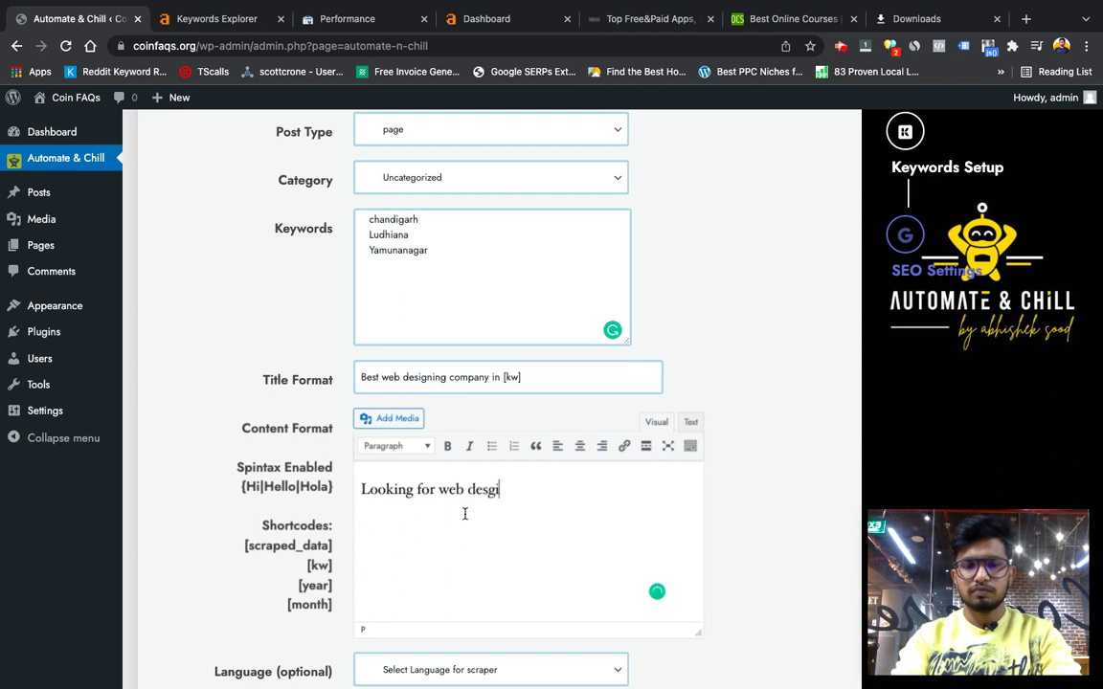
pyautogui.write('ning service')
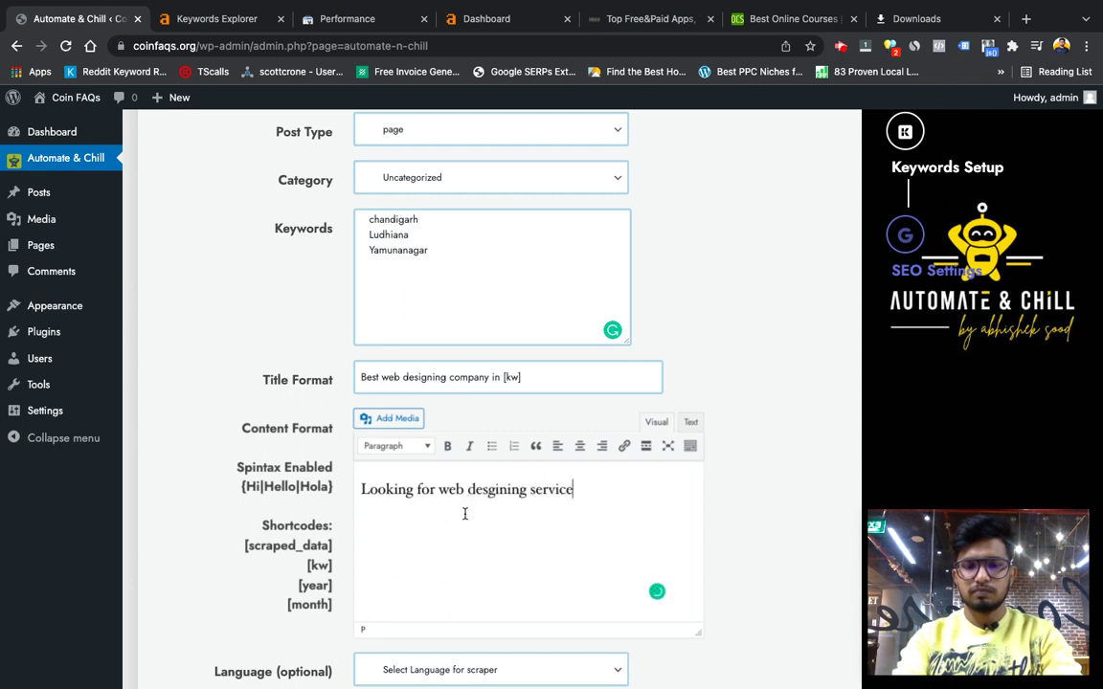
pyautogui.write(' oin []')
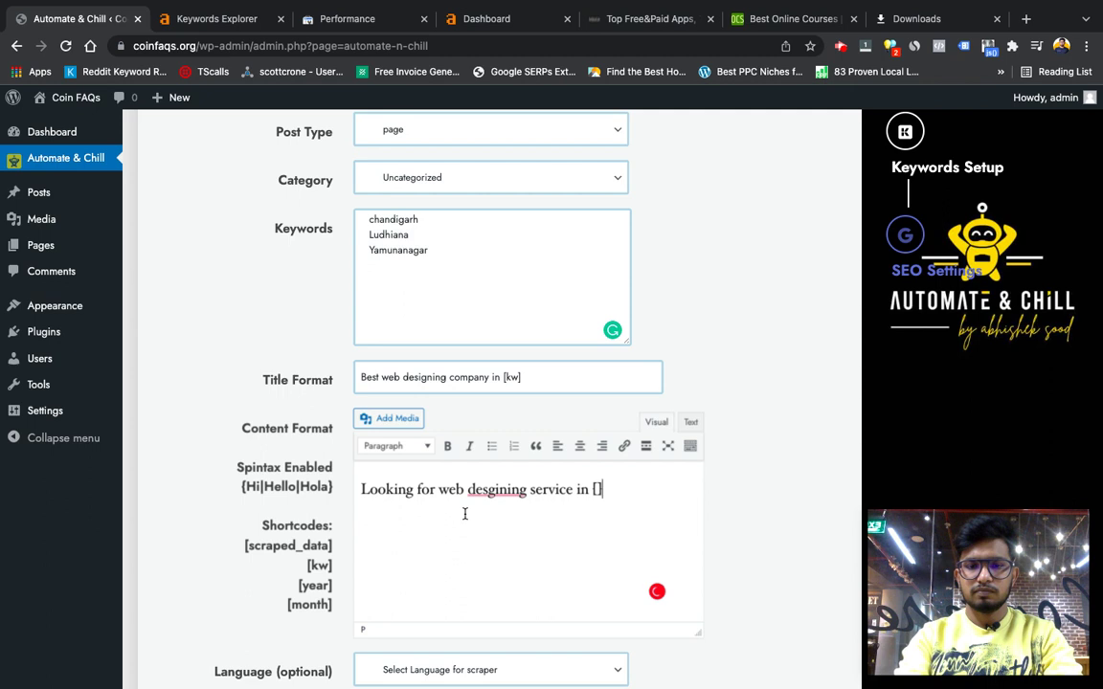
pyautogui.write('kw')
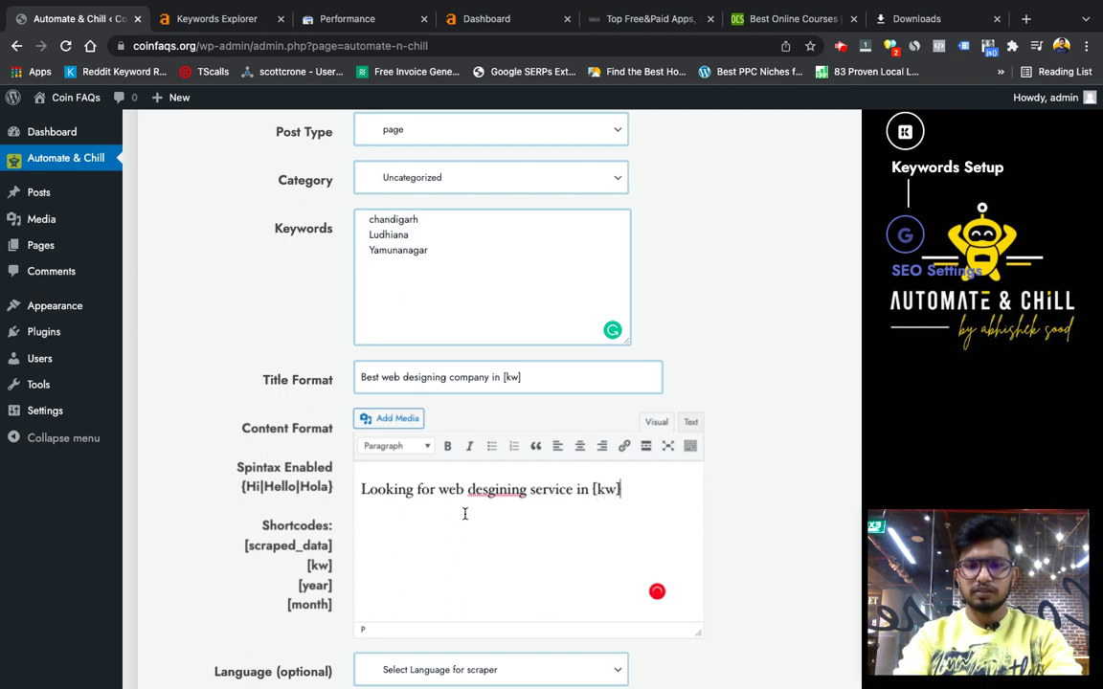
pyautogui.write('. Contact ')
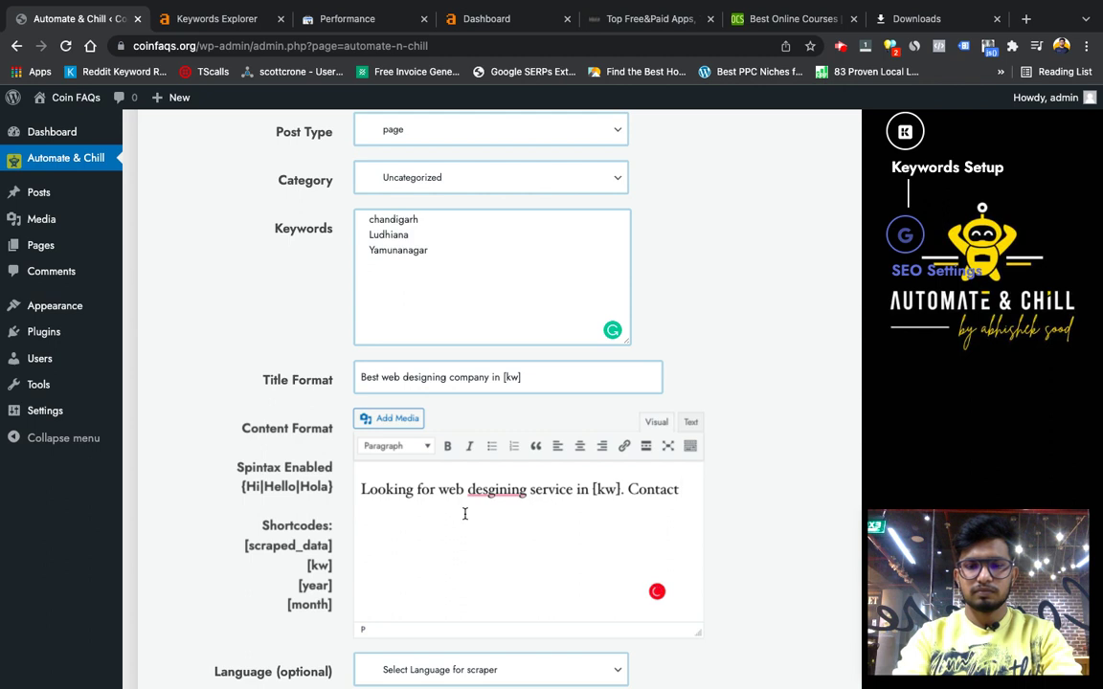
pyautogui.write('for best web d')
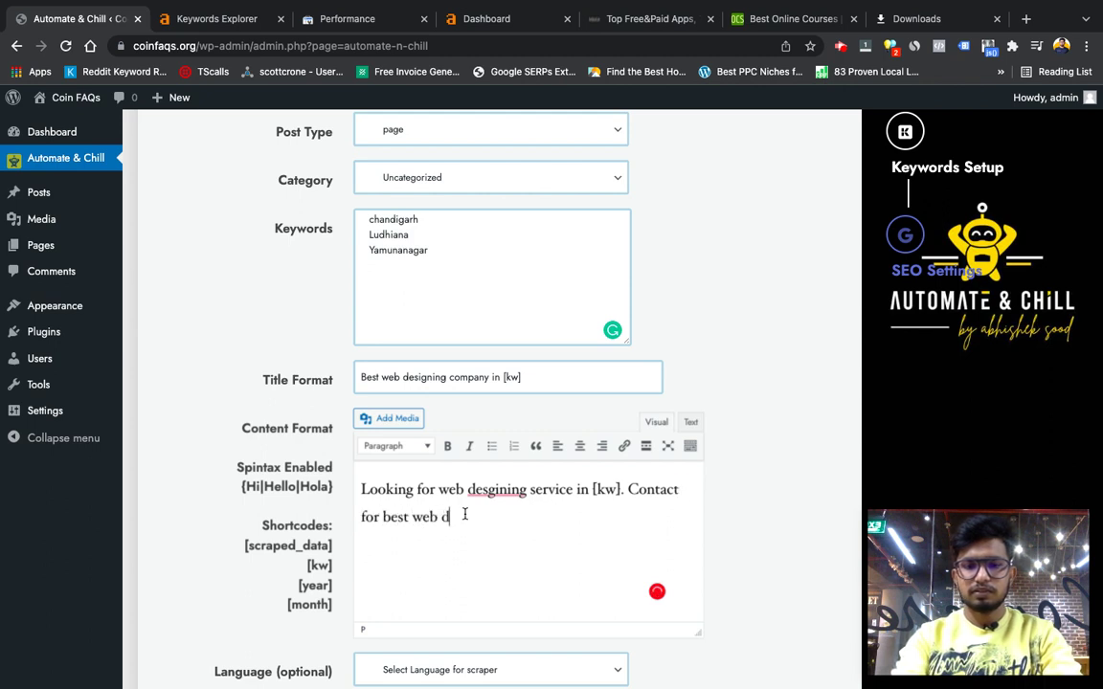
pyautogui.write('esgining c')
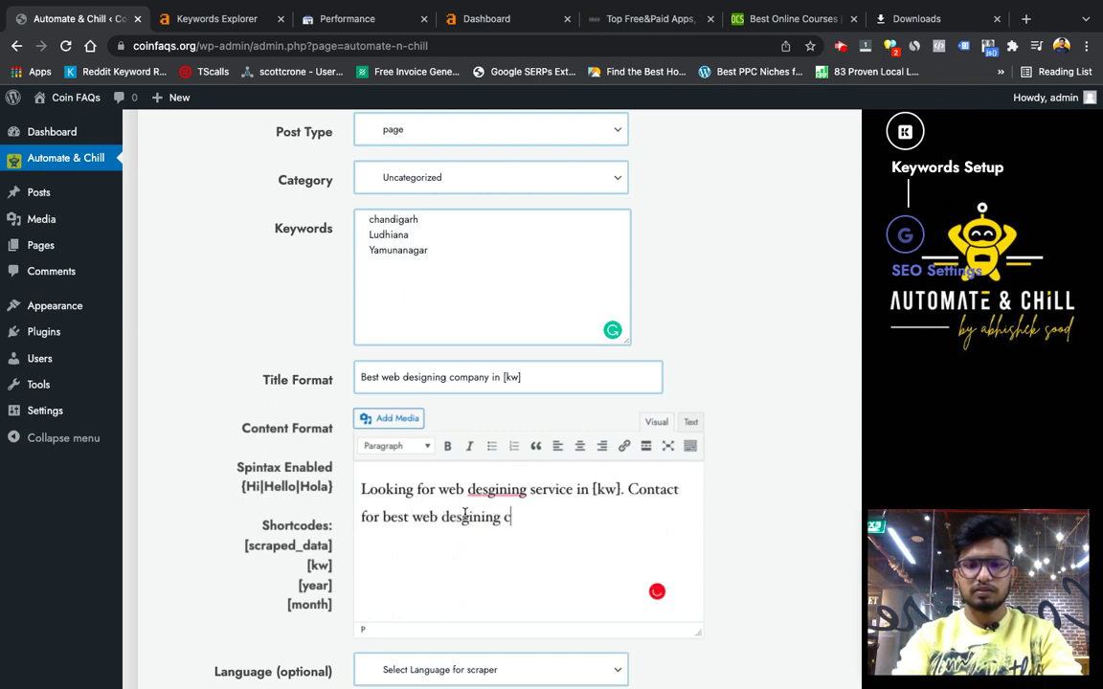
pyautogui.press('BackSpace')
pyautogui.write('quote.')
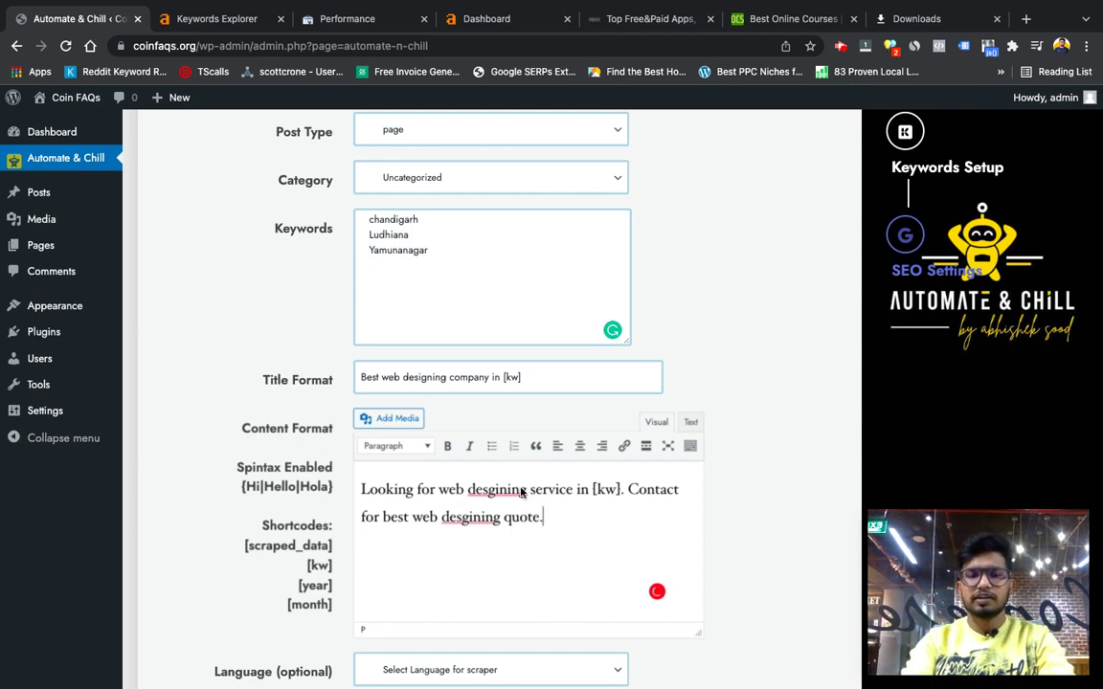
pyautogui.click(471, 514)
pyautogui.click(486, 552)
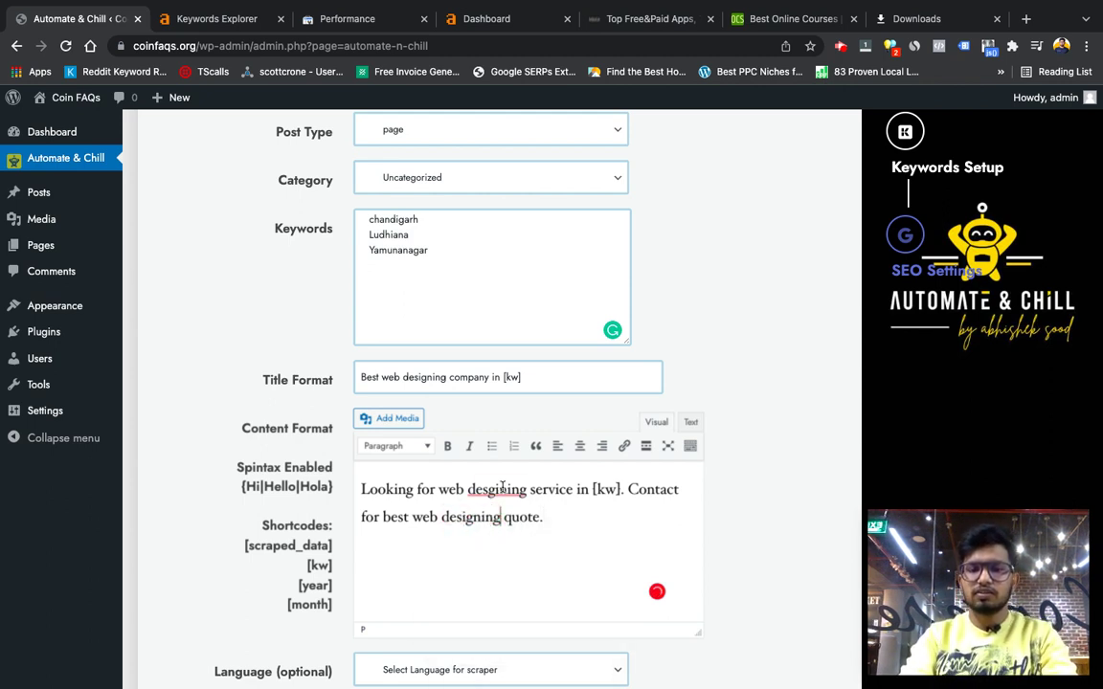
pyautogui.click(500, 492)
pyautogui.click(511, 523)
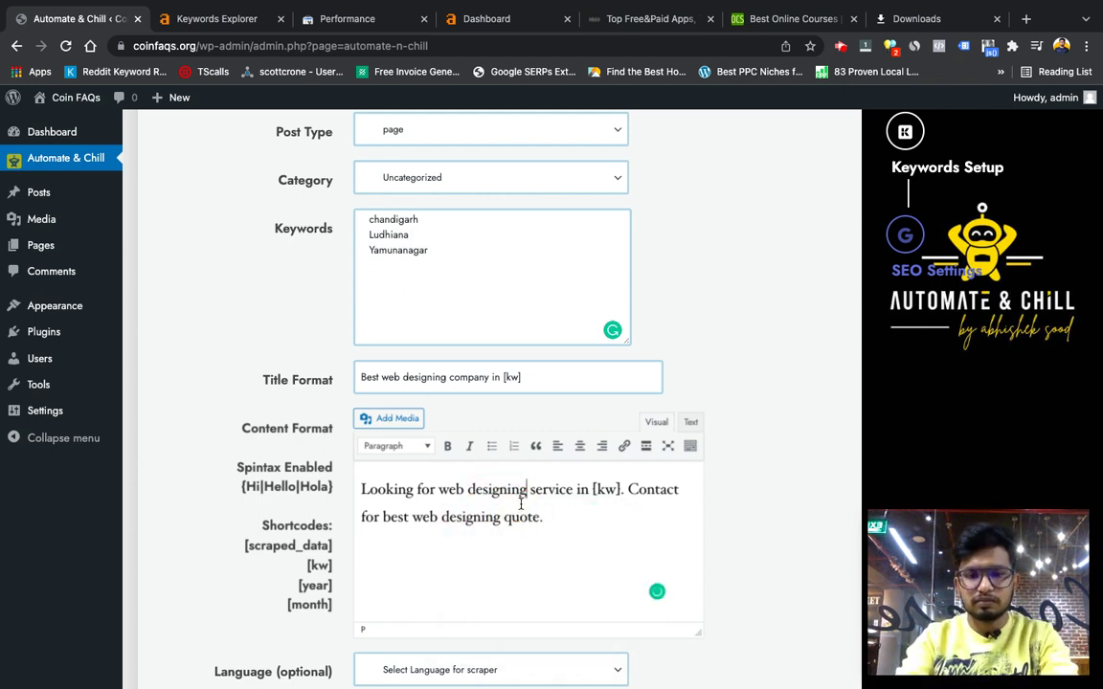
pyautogui.click(577, 488)
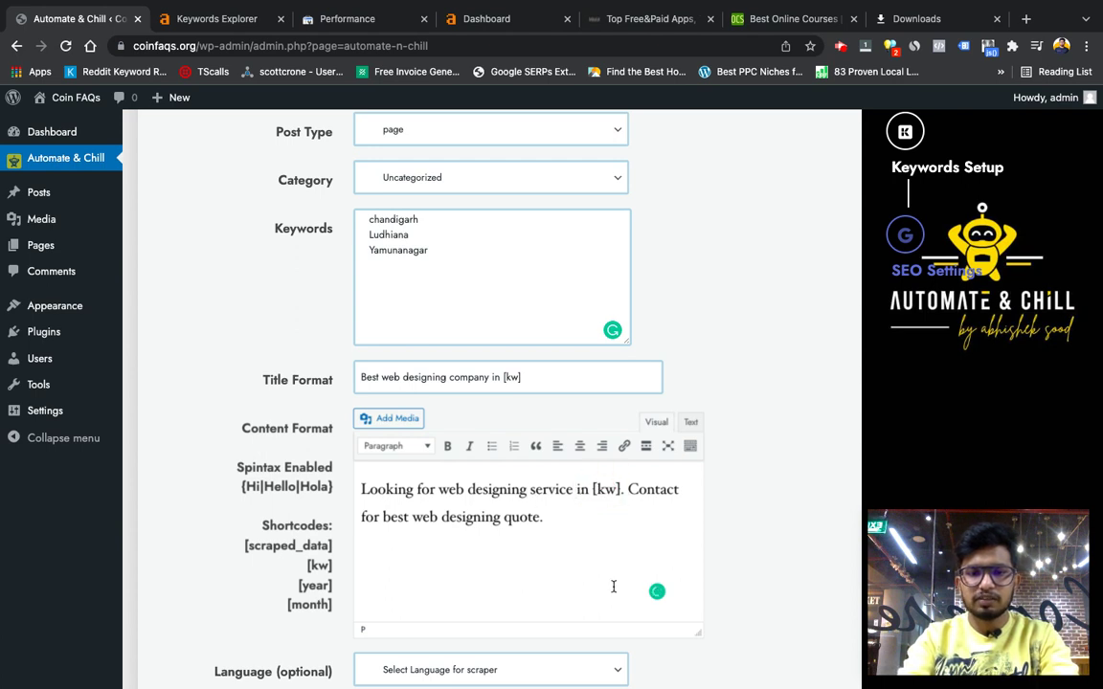
# - Turn the opening phrase into the spintax {Looking for|Are you searching for}
pyautogui.doubleClick(396, 490)
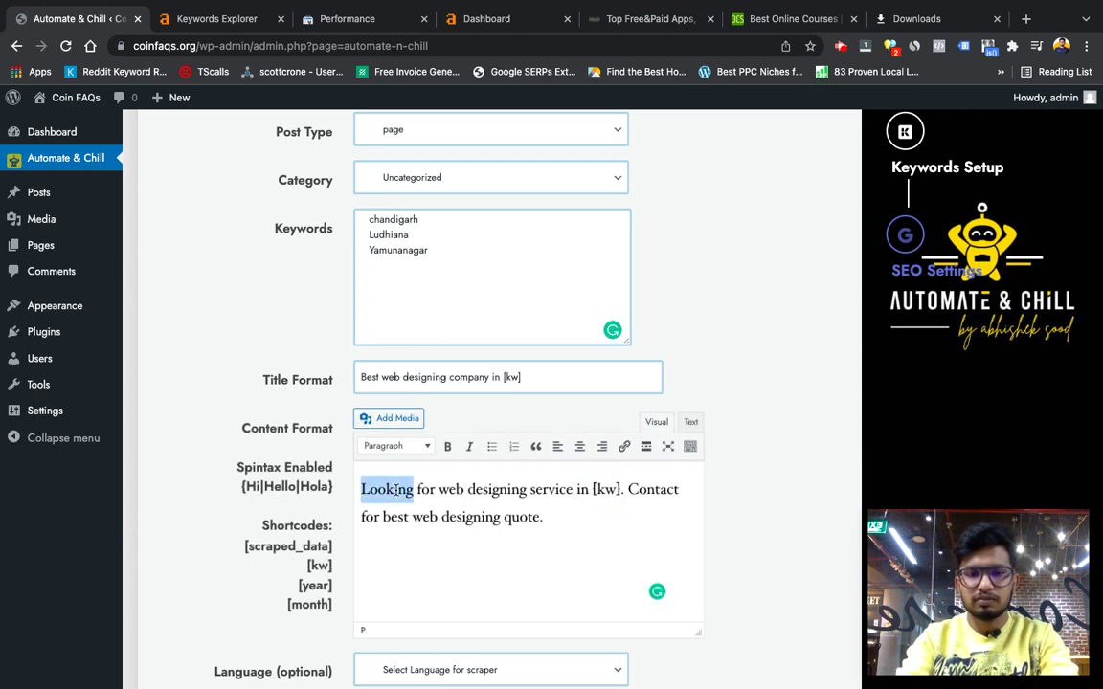
pyautogui.click(436, 493)
pyautogui.hotkey('shift', 'Home')
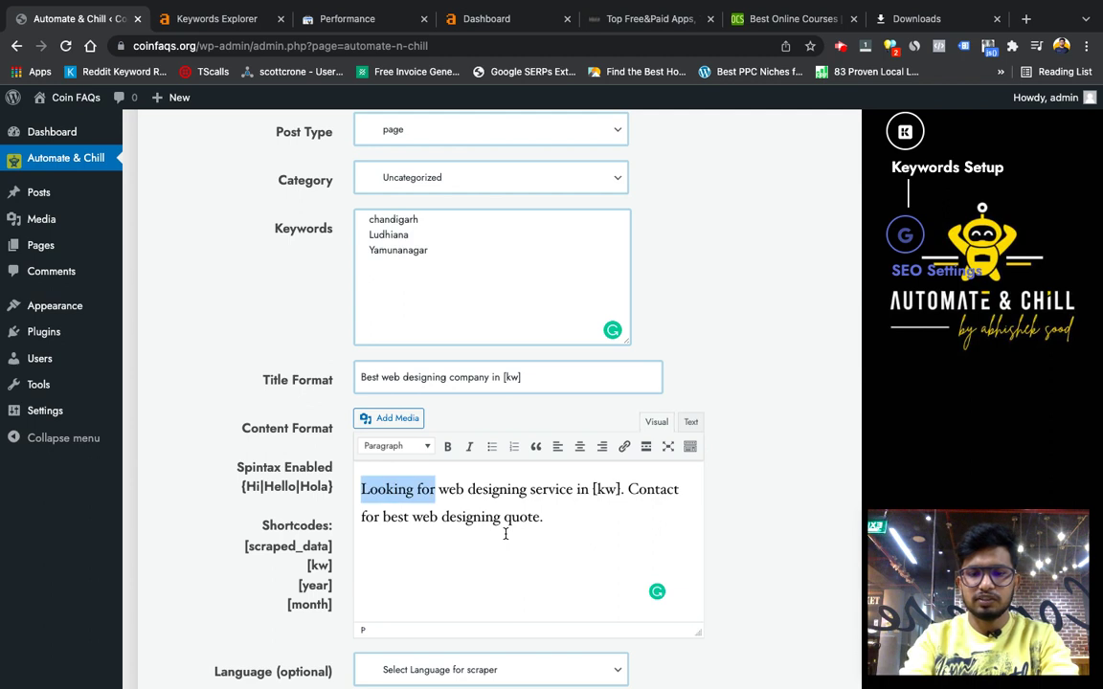
pyautogui.write('{Looking for')
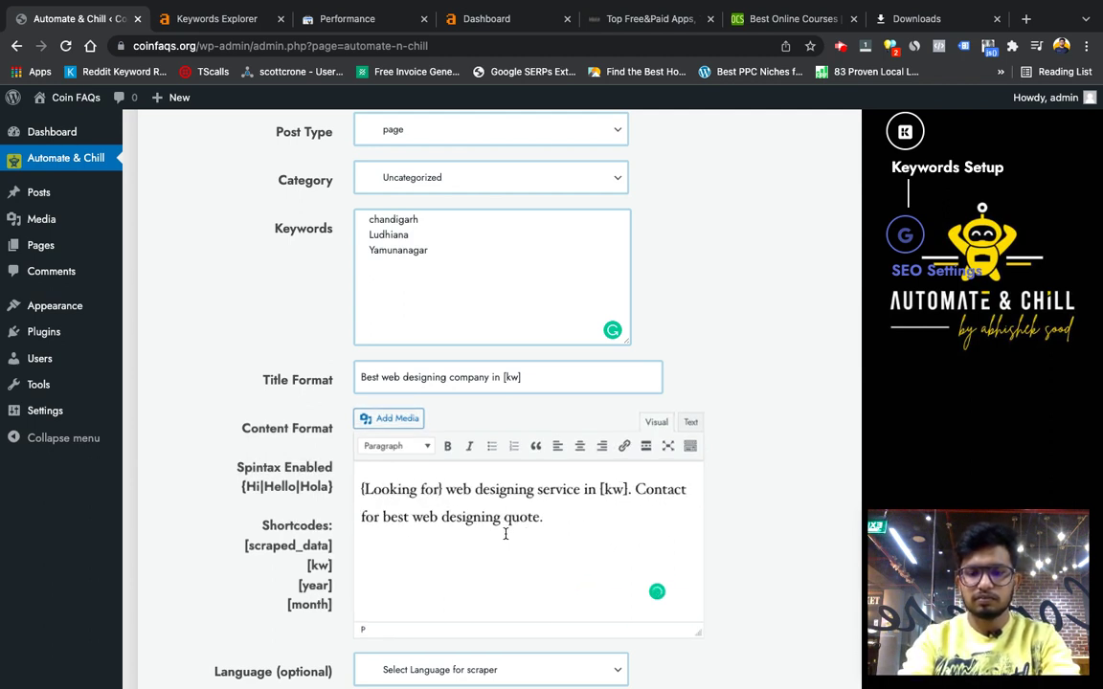
pyautogui.write('|Are yo')
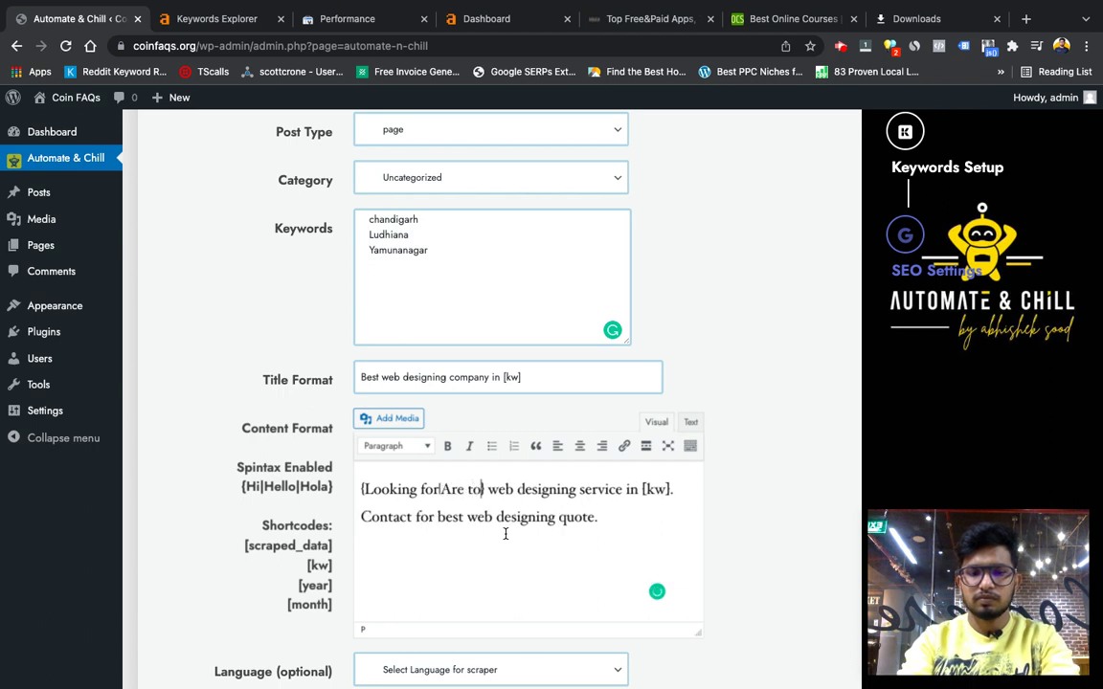
pyautogui.press('BackSpace')
pyautogui.press('BackSpace')
pyautogui.write('you searching')
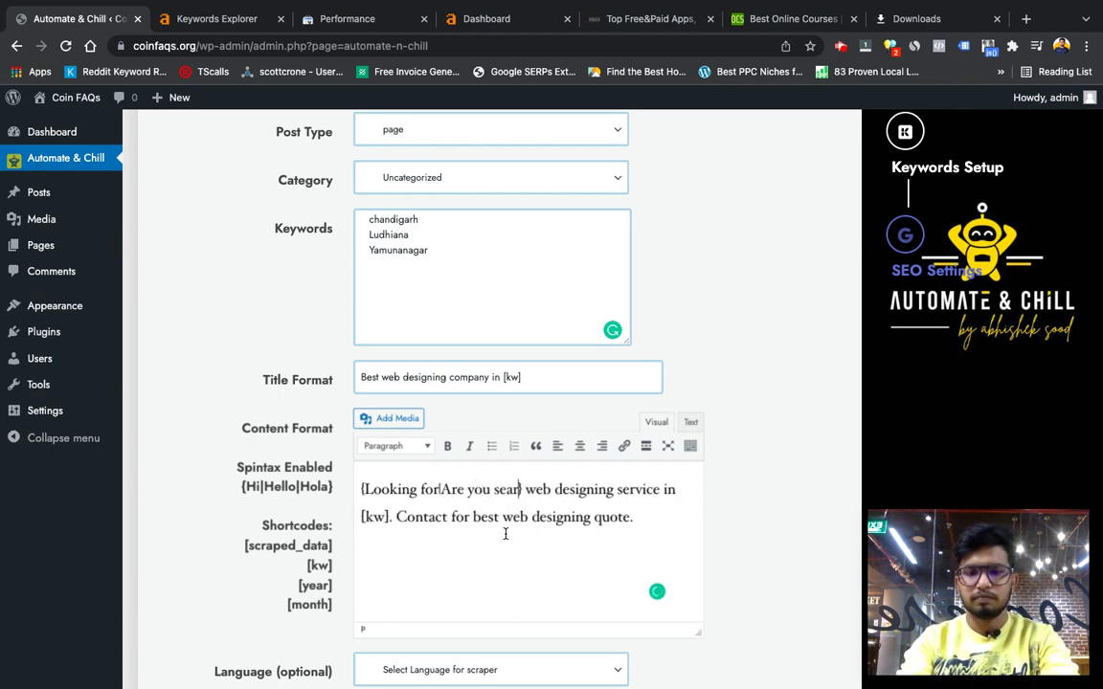
pyautogui.write(' for')
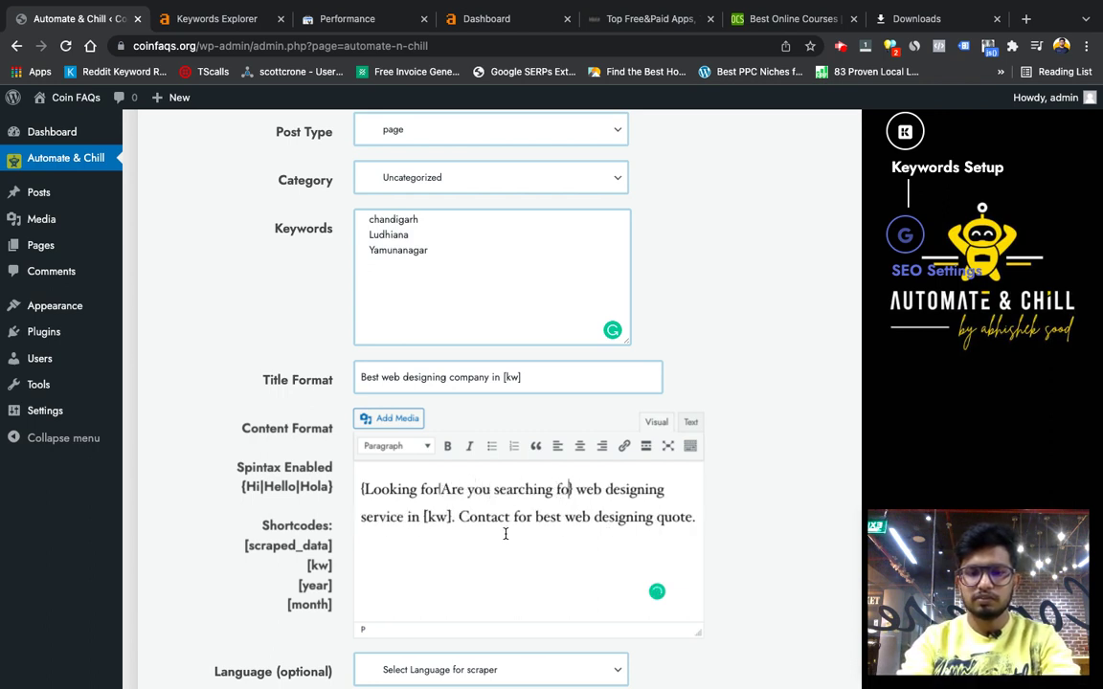
pyautogui.write('|')
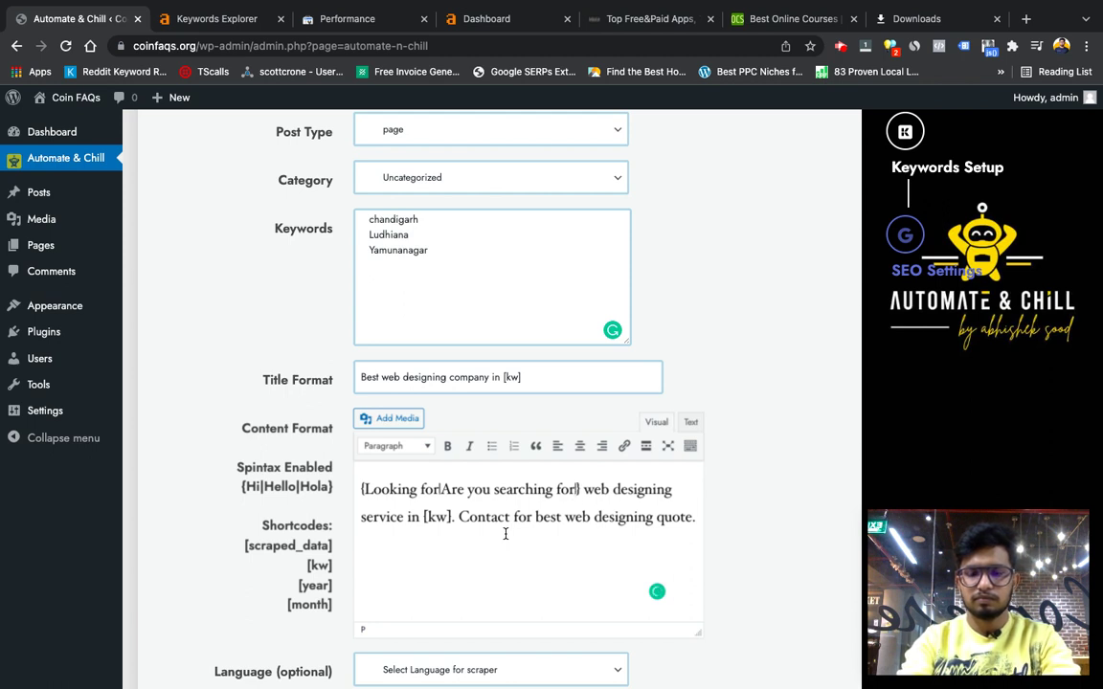
pyautogui.press('BackSpace')
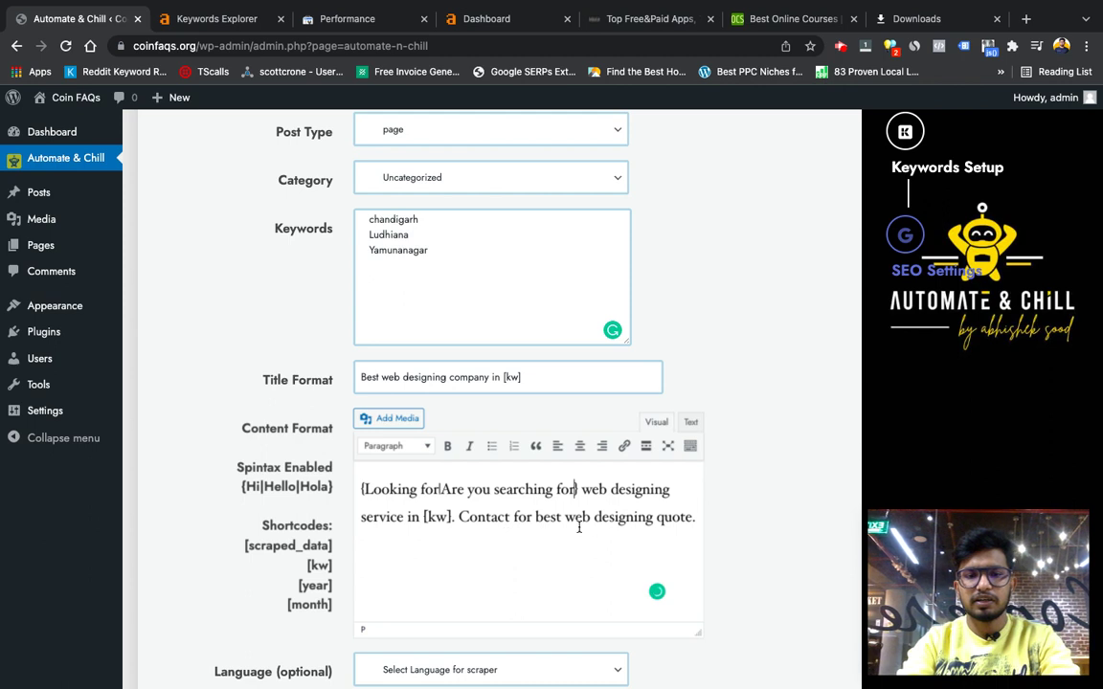
# - Add a closing '[month] [year]' line to the content format, fixing the year typo
pyautogui.scroll(-3, 539, 539)
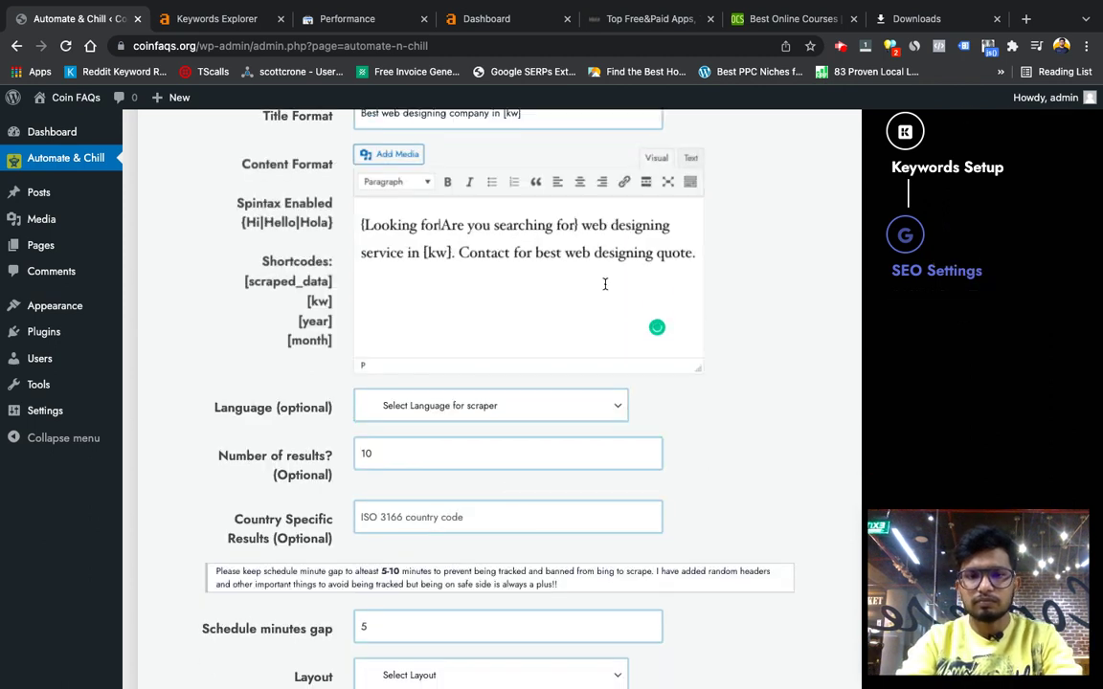
pyautogui.write('[]')
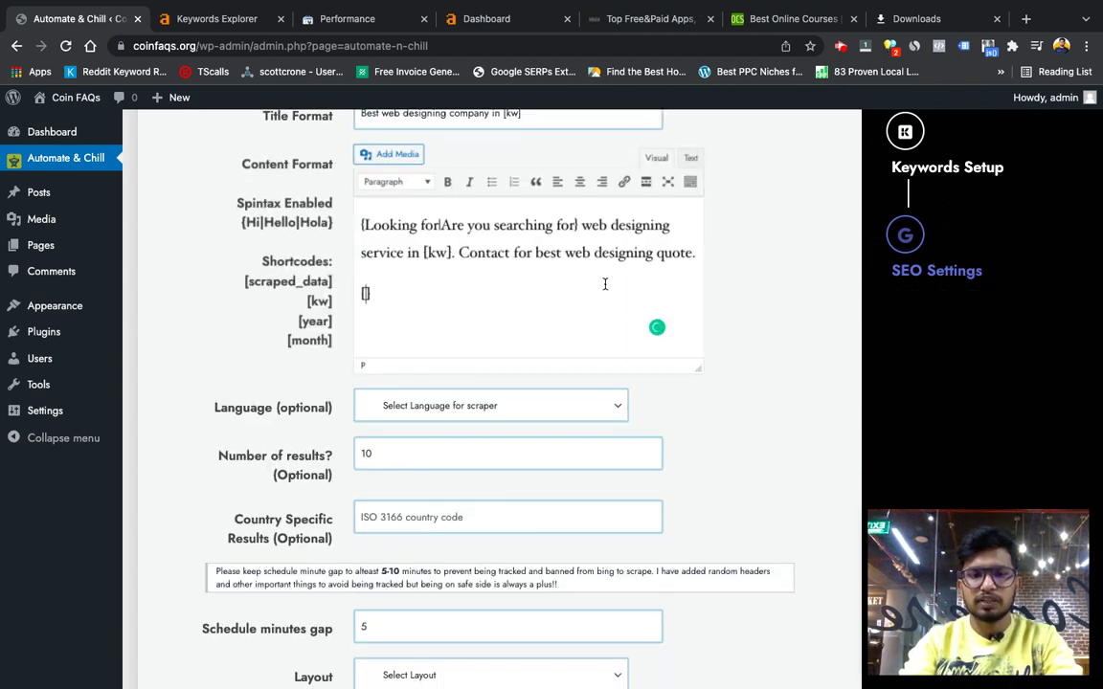
pyautogui.write('month')
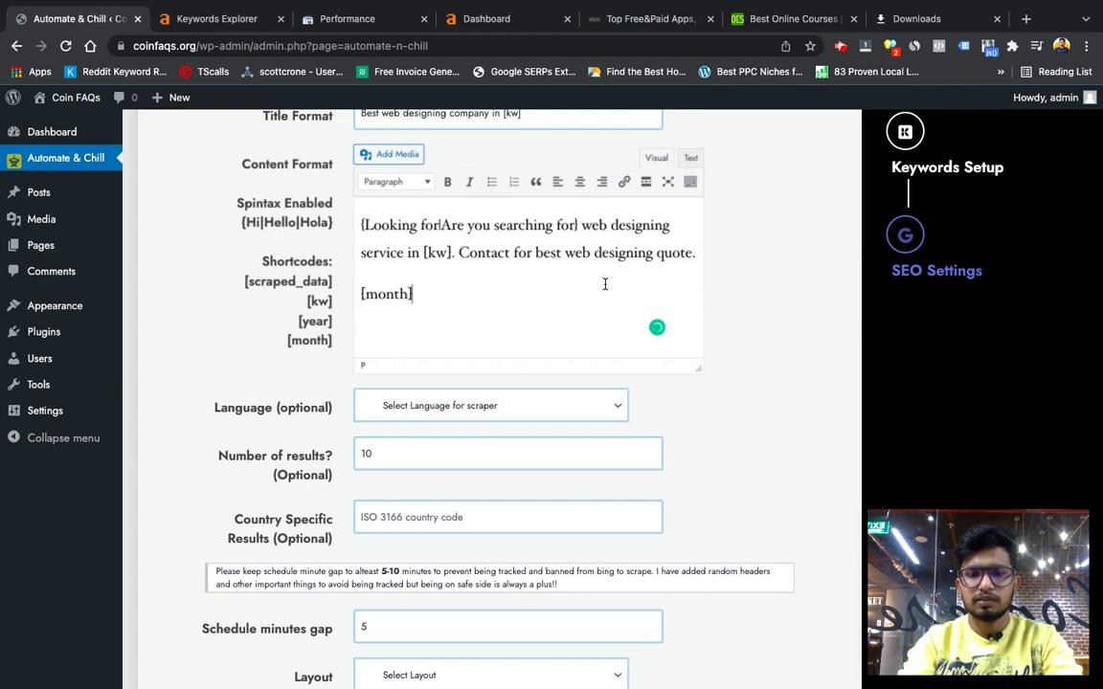
pyautogui.write(' [')
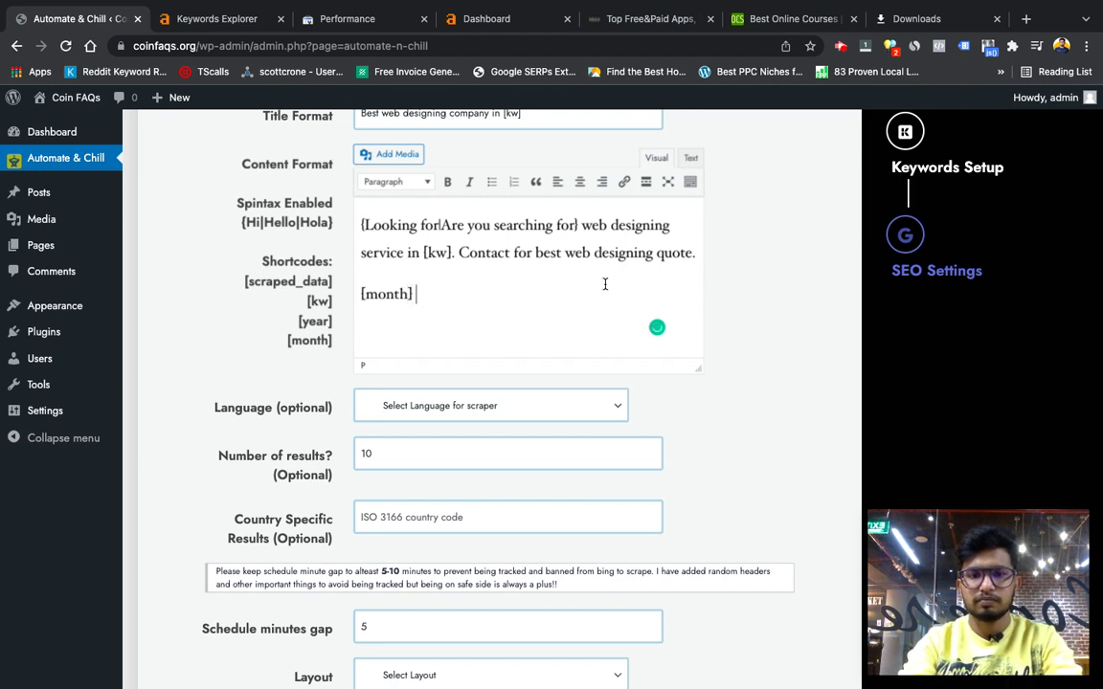
pyautogui.write('yaer')
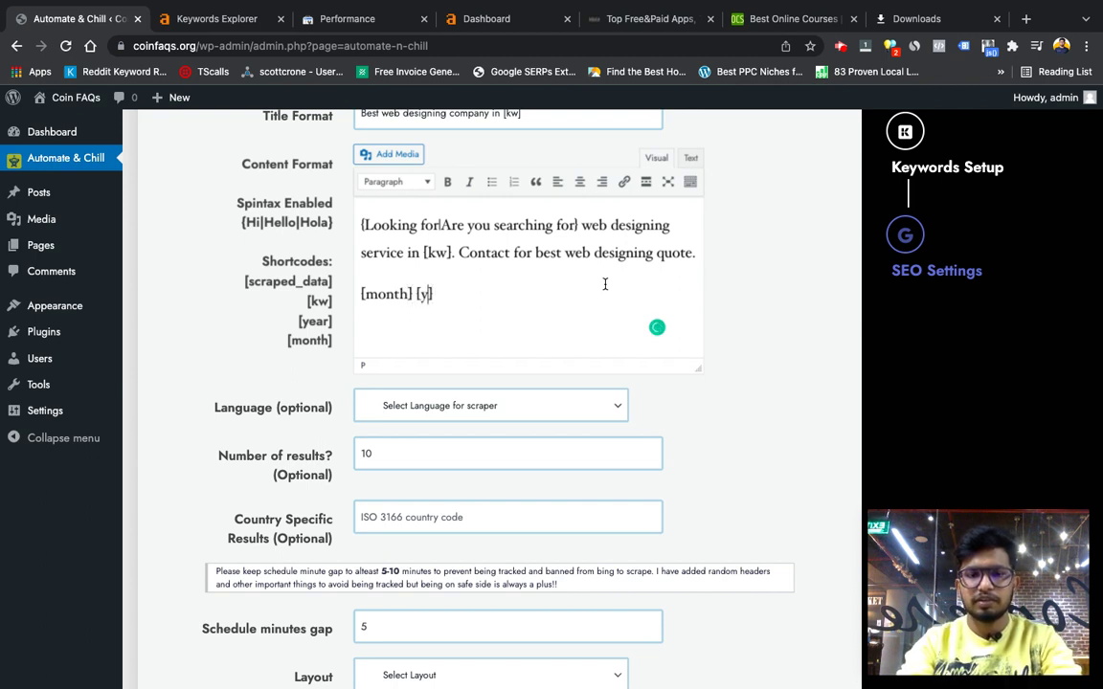
pyautogui.press('BackSpace')
pyautogui.press('BackSpace')
pyautogui.press('BackSpace')
pyautogui.write('ear')
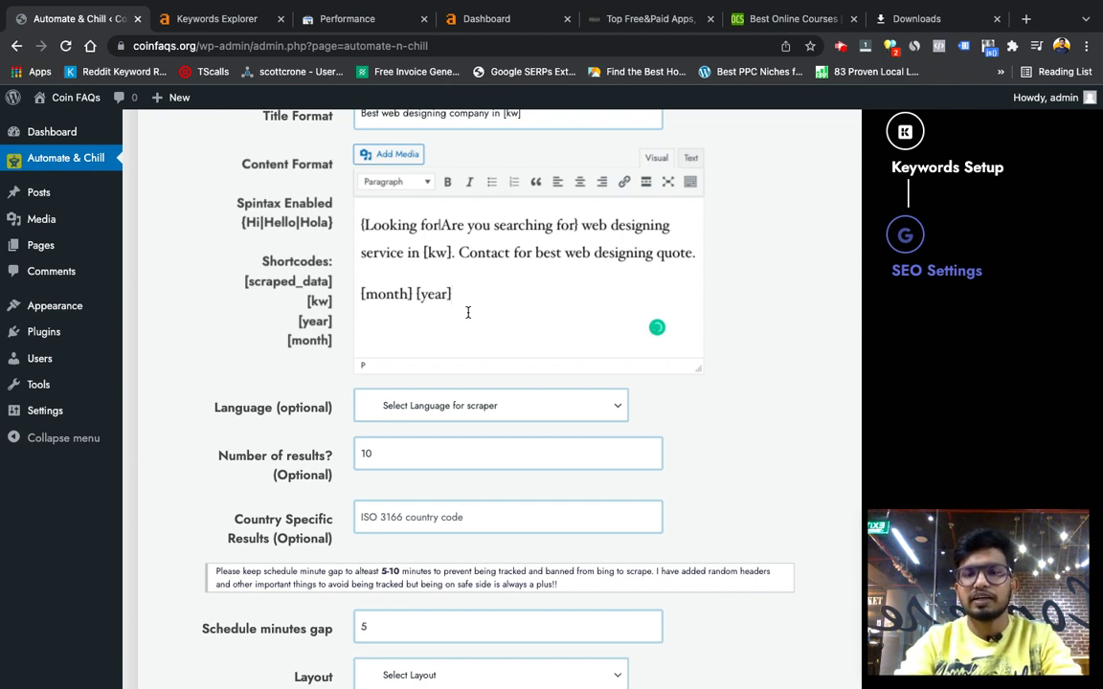
pyautogui.scroll(-1, 711, 393)
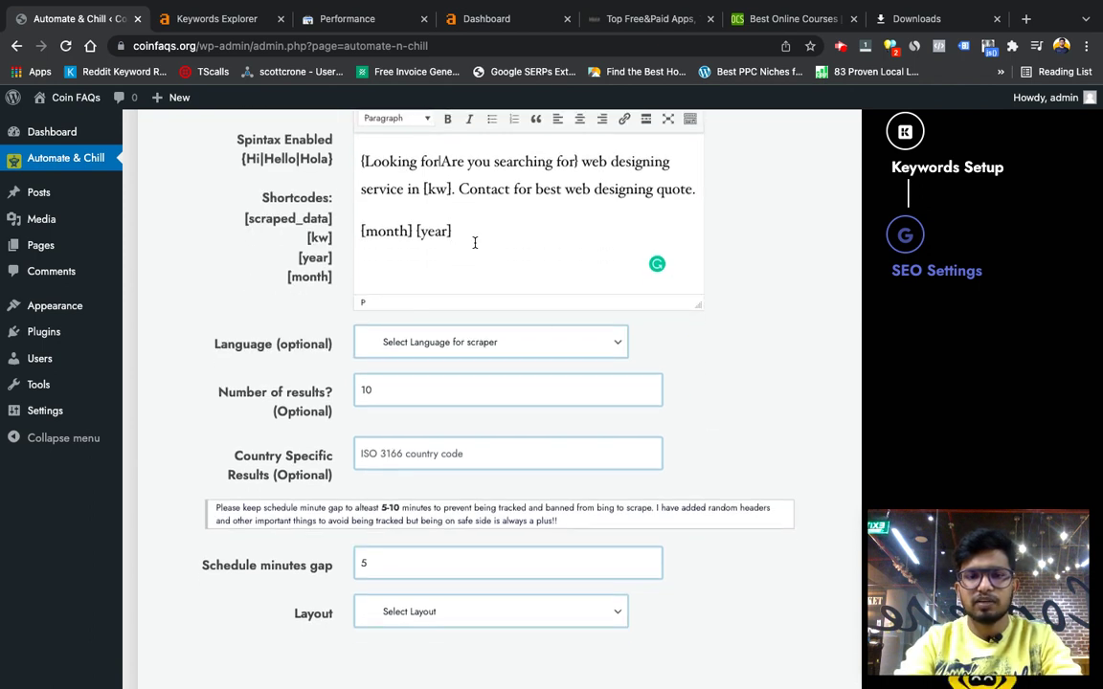
pyautogui.scroll(-1, 465, 369)
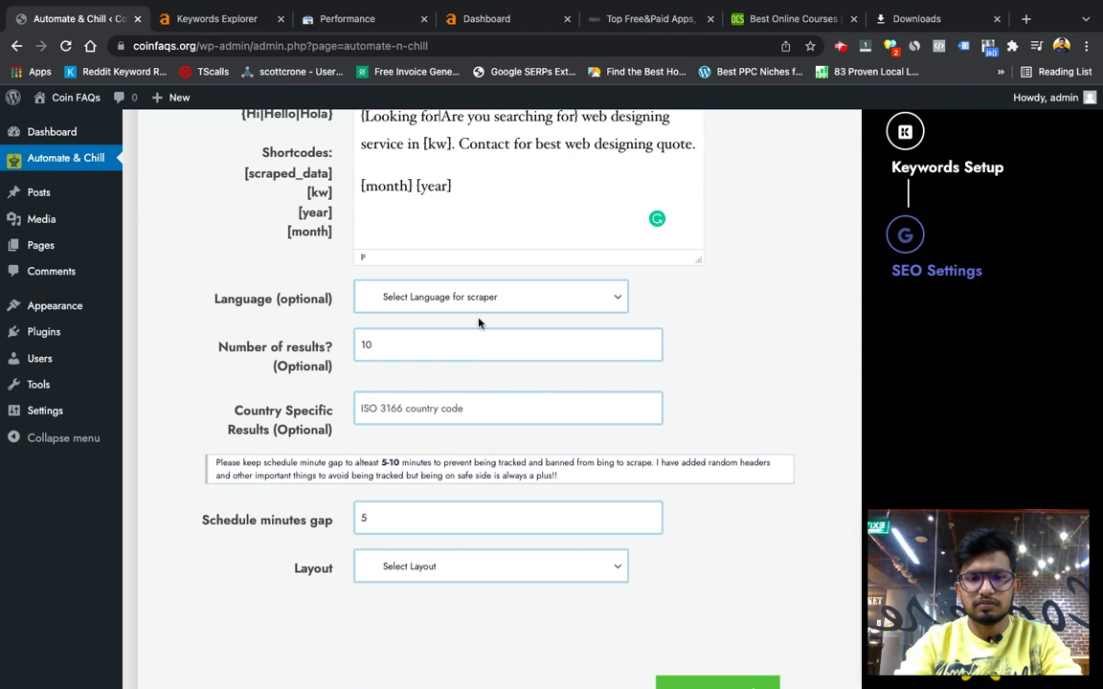
pyautogui.scroll(-2, 459, 431)
pyautogui.click(439, 491)
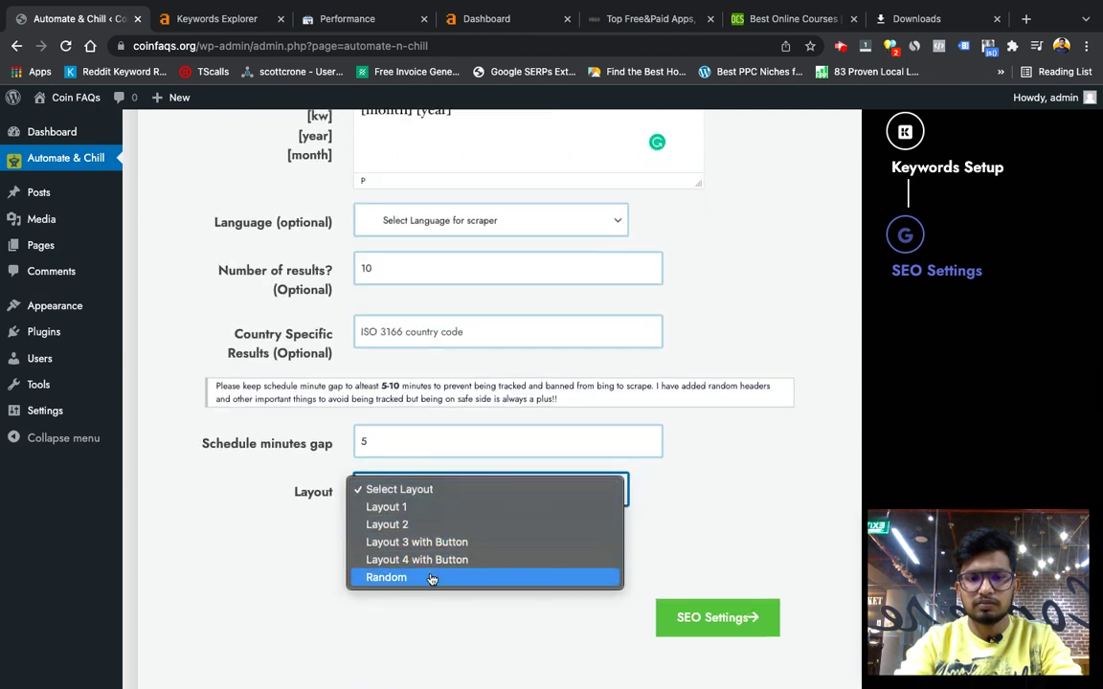
# - Set the layout to Random, choose Yoast SEO, and enter meta title 'Best web designing company in [kw]'
pyautogui.click(431, 578)
pyautogui.click(730, 629)
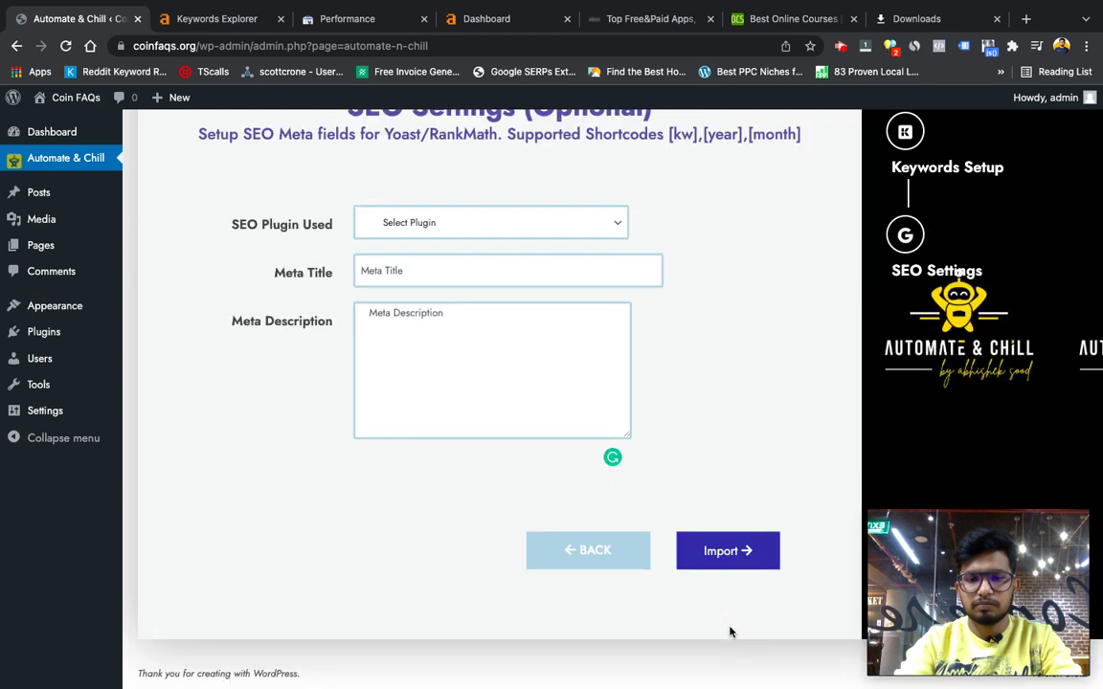
pyautogui.click(488, 218)
pyautogui.click(482, 245)
pyautogui.click(477, 274)
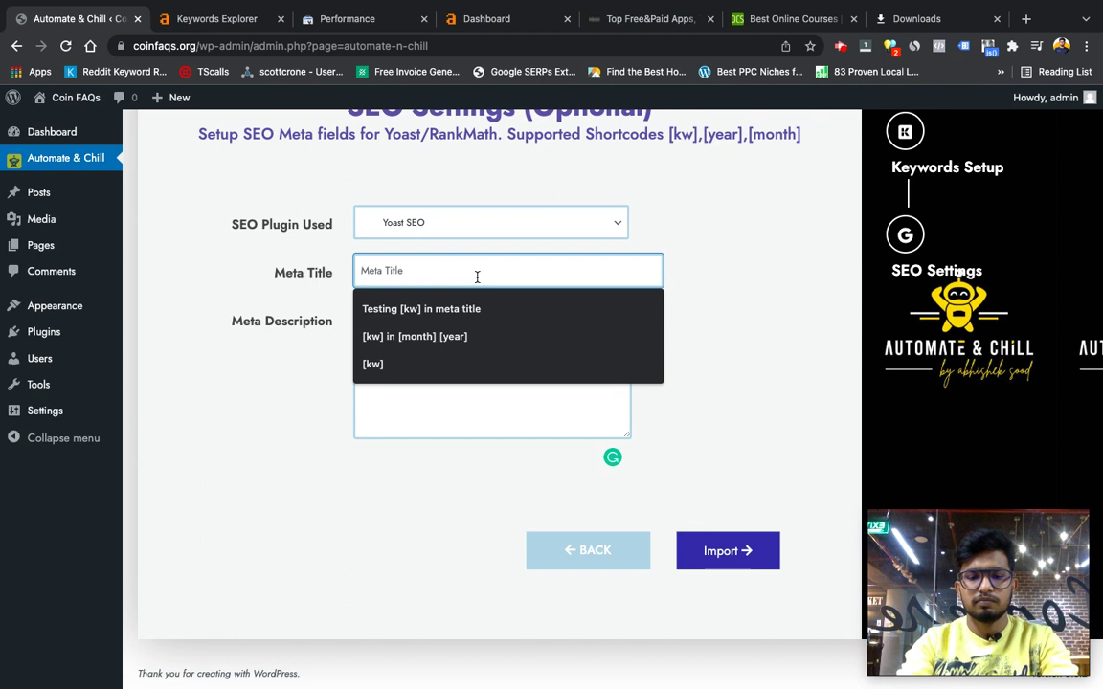
pyautogui.write('Best web designing ')
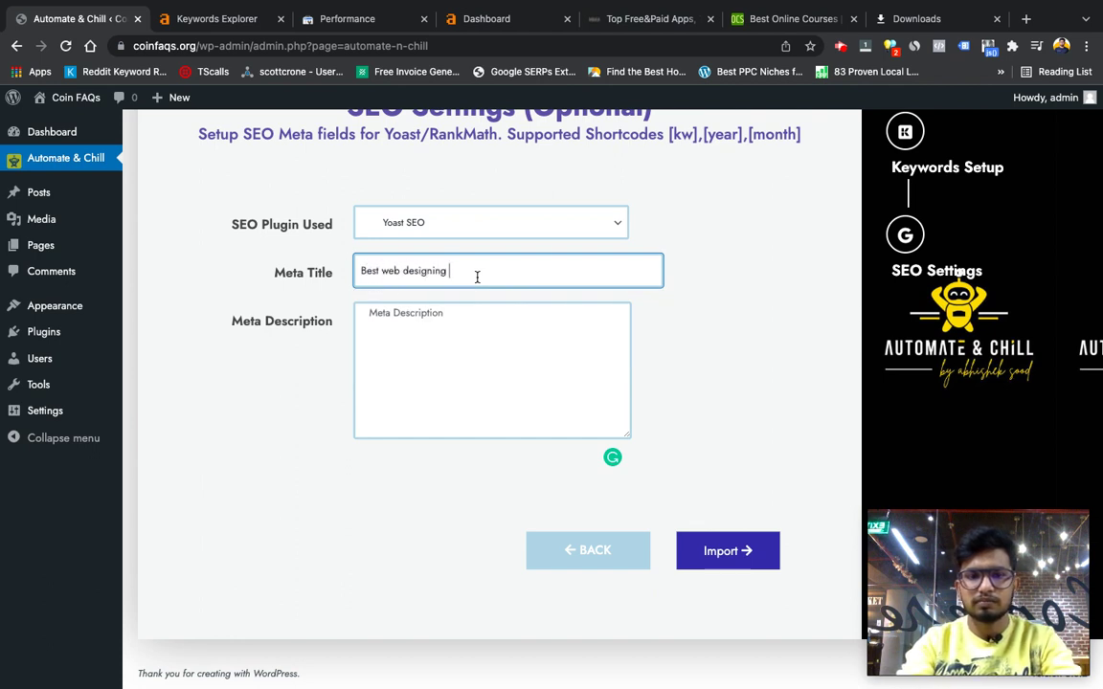
pyautogui.write('company in ')
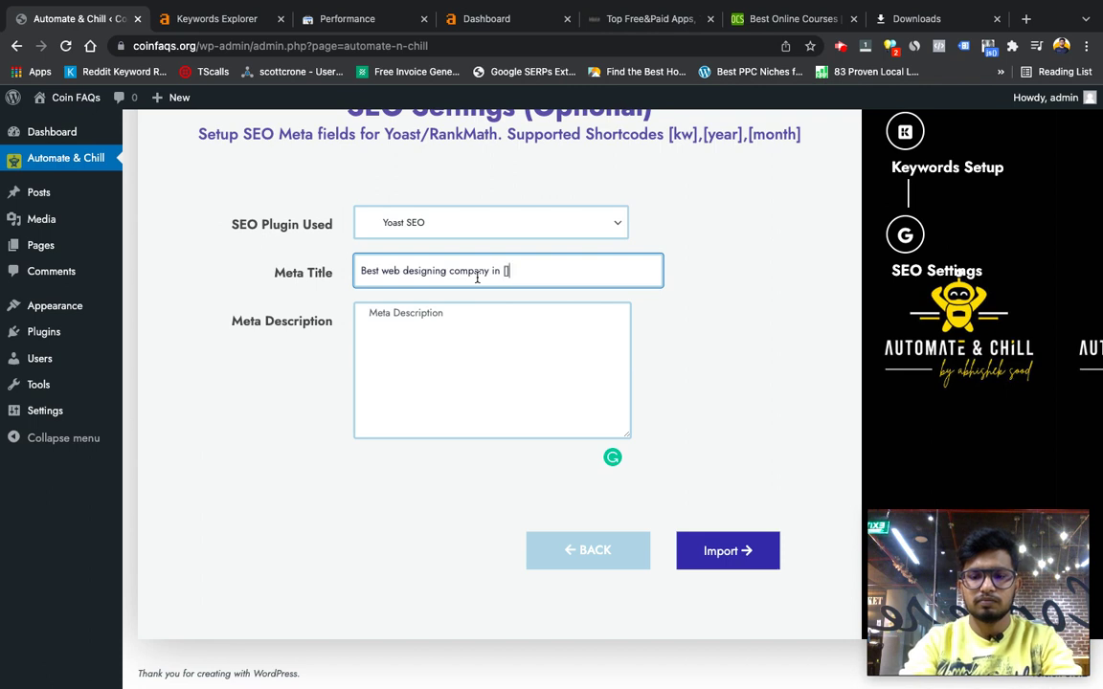
pyautogui.write('[kw')
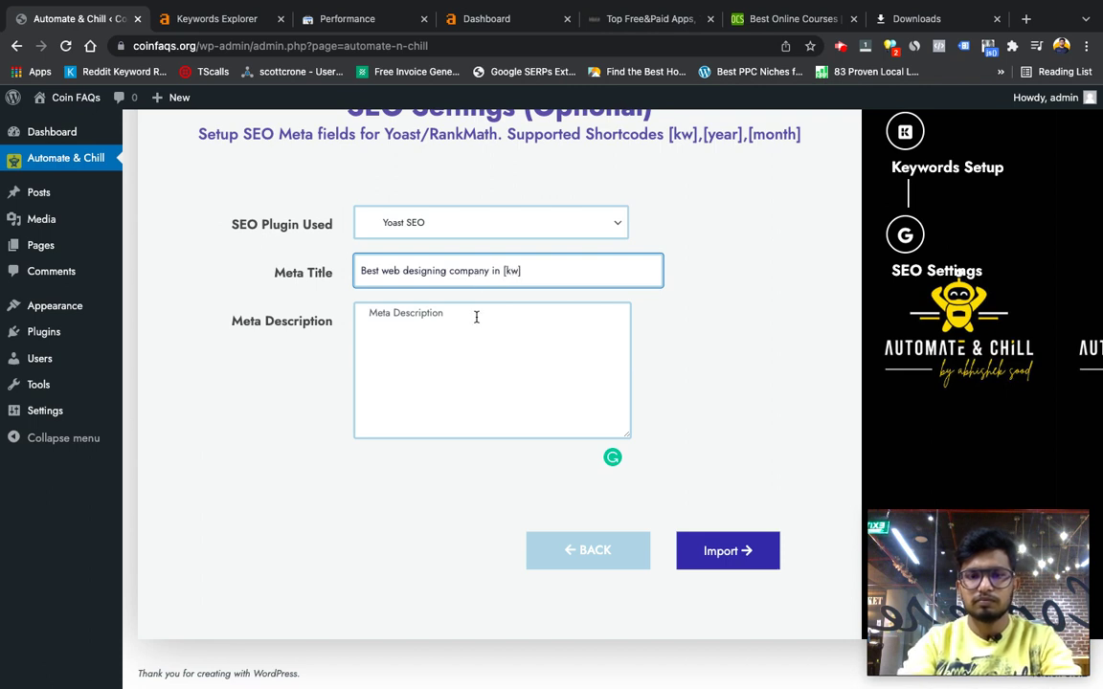
# - Make the meta description 'Get quote from' plus the title, import the 3 pages, and open Posts
pyautogui.tripleClick(559, 271)
pyautogui.hotkey('ctrl', 'c')
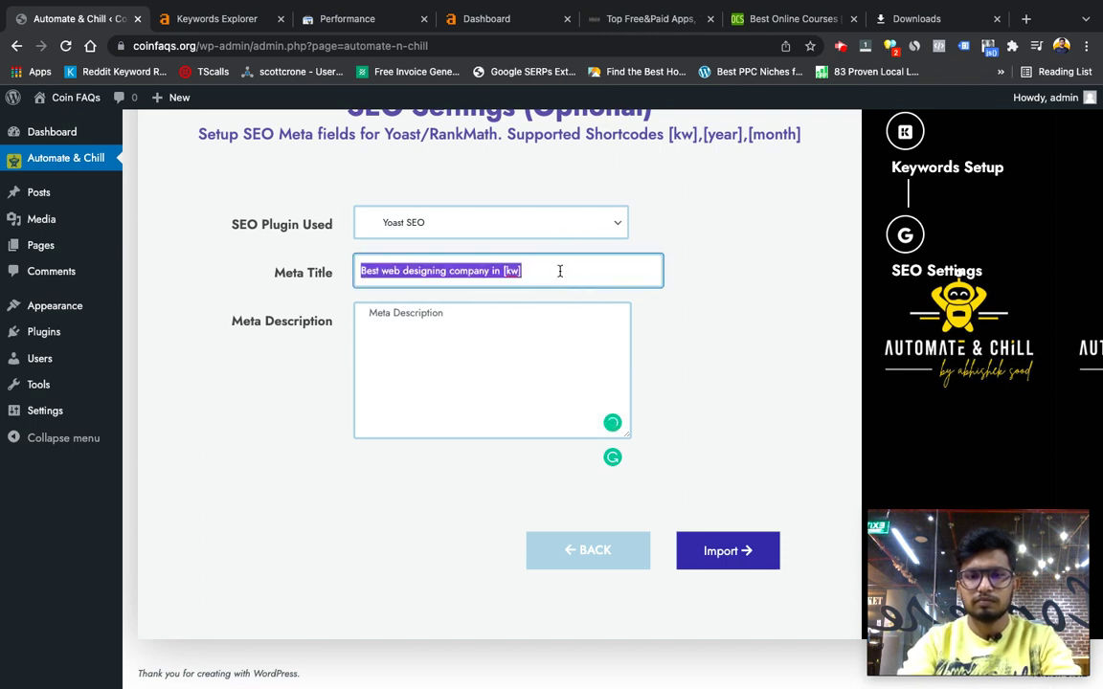
pyautogui.click(478, 363)
pyautogui.write('Get quote f')
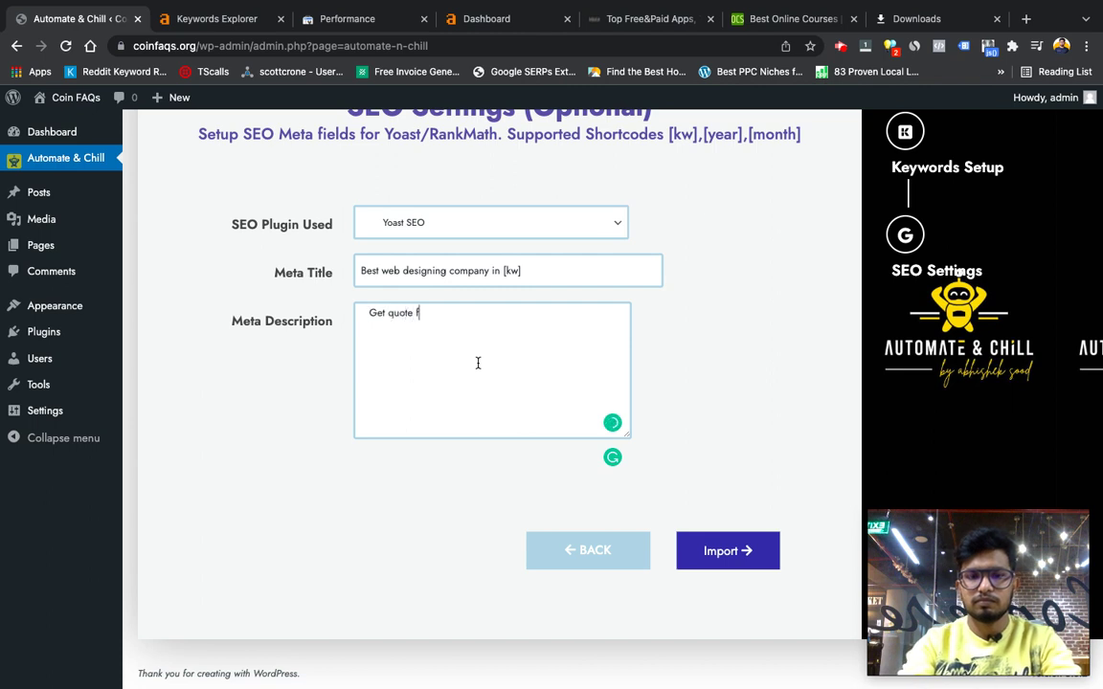
pyautogui.write('rom')
pyautogui.hotkey('ctrl', 'v')
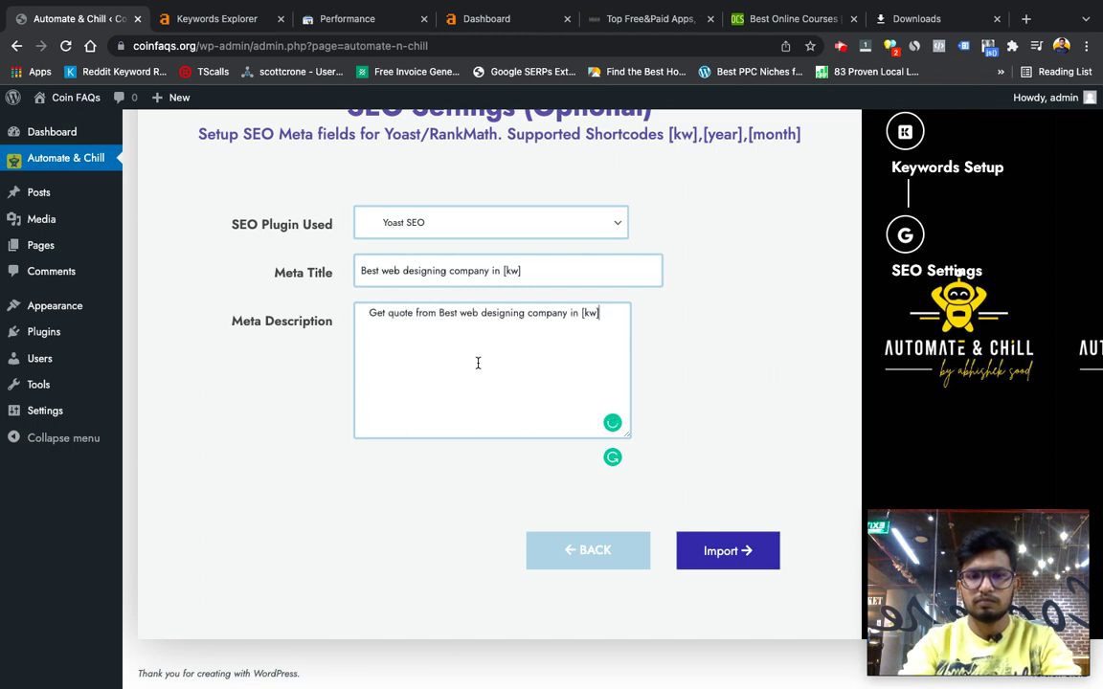
pyautogui.click(734, 550)
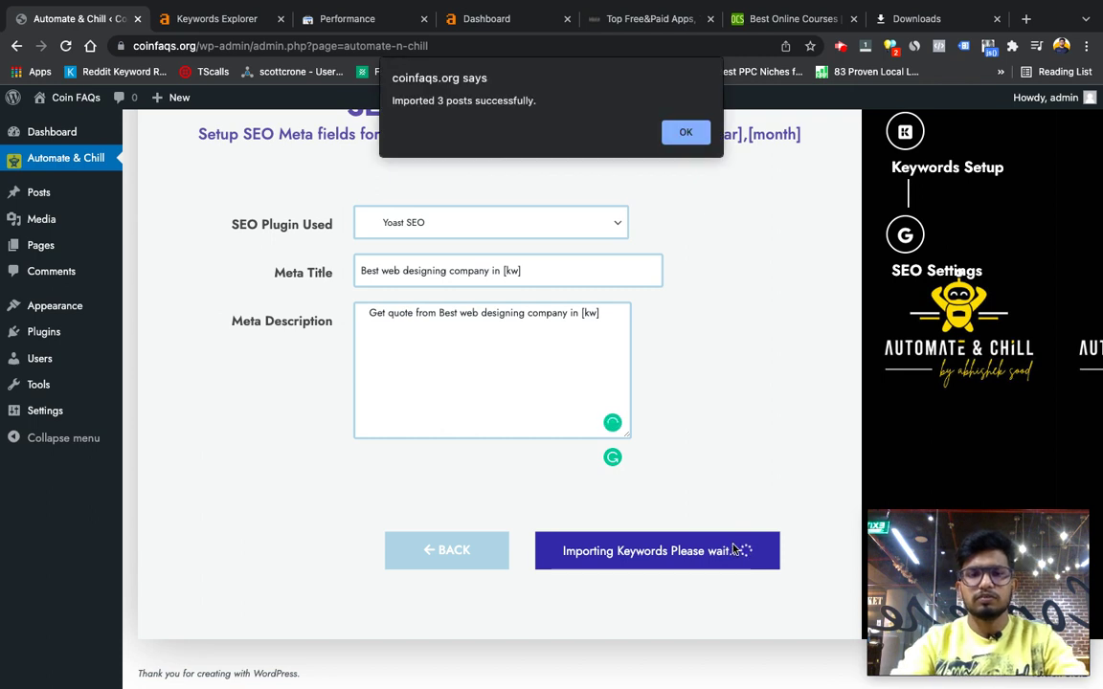
pyautogui.click(686, 131)
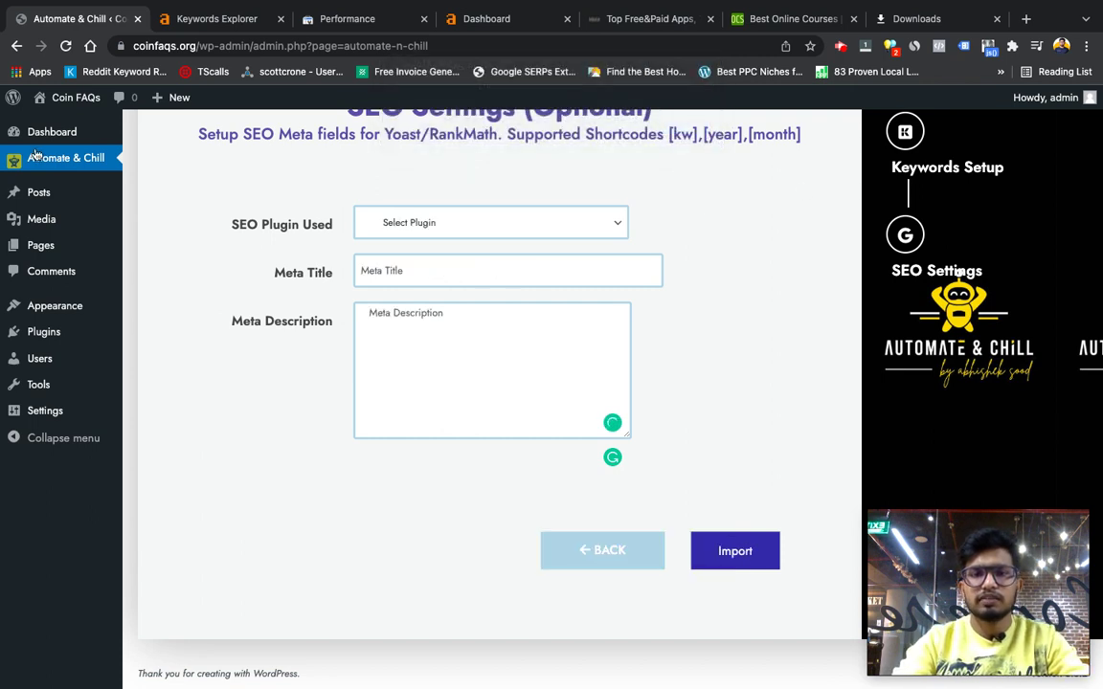
pyautogui.click(21, 196)
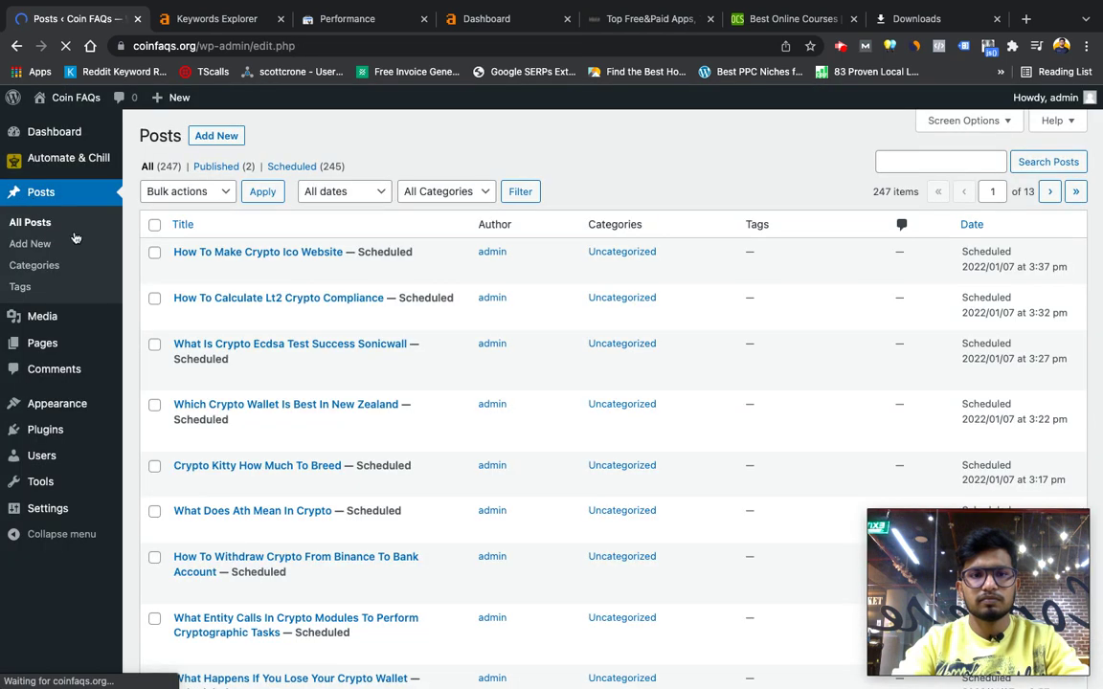
# - Filter the admin Posts list to Published to find the Chandigarh post
pyautogui.click(33, 346)
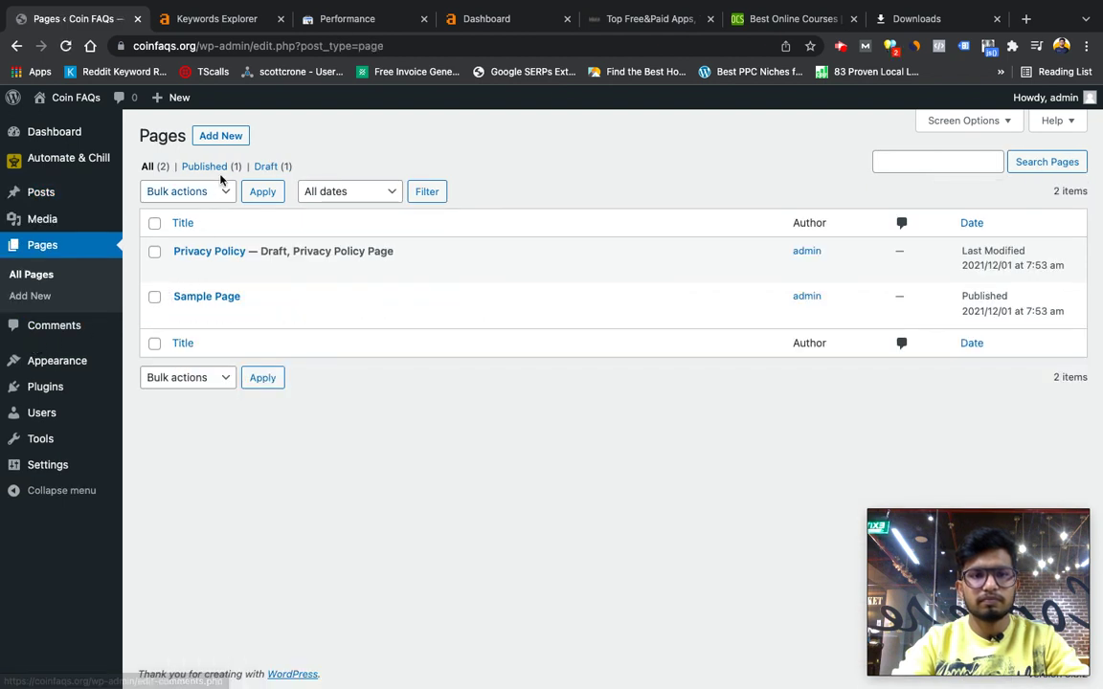
pyautogui.click(47, 191)
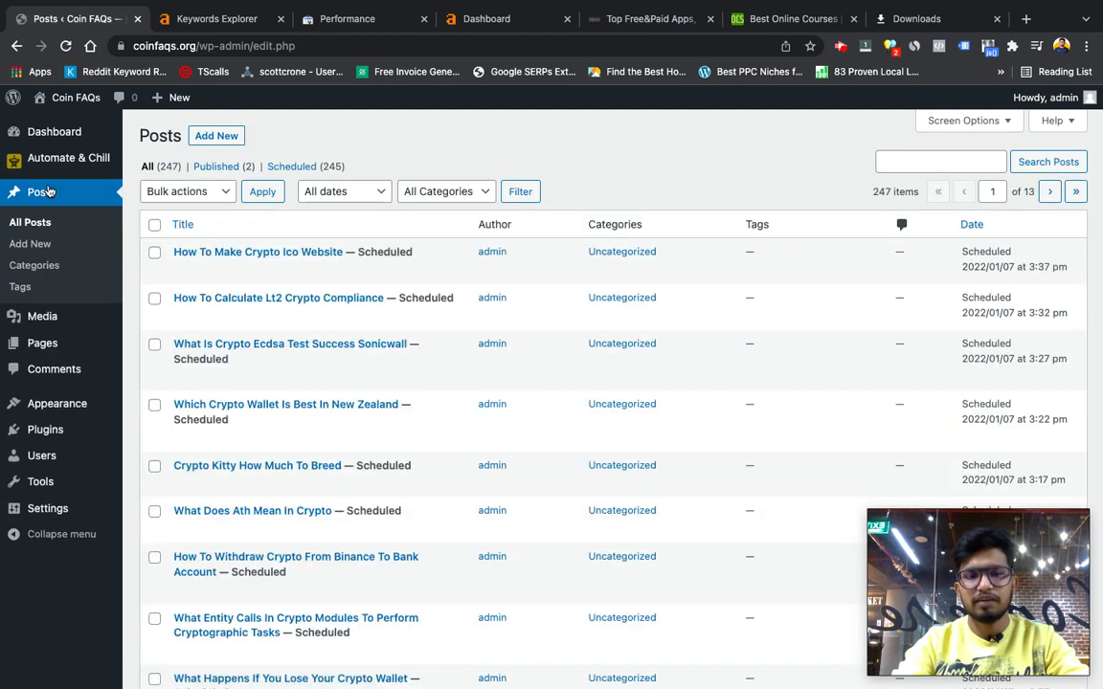
pyautogui.click(213, 169)
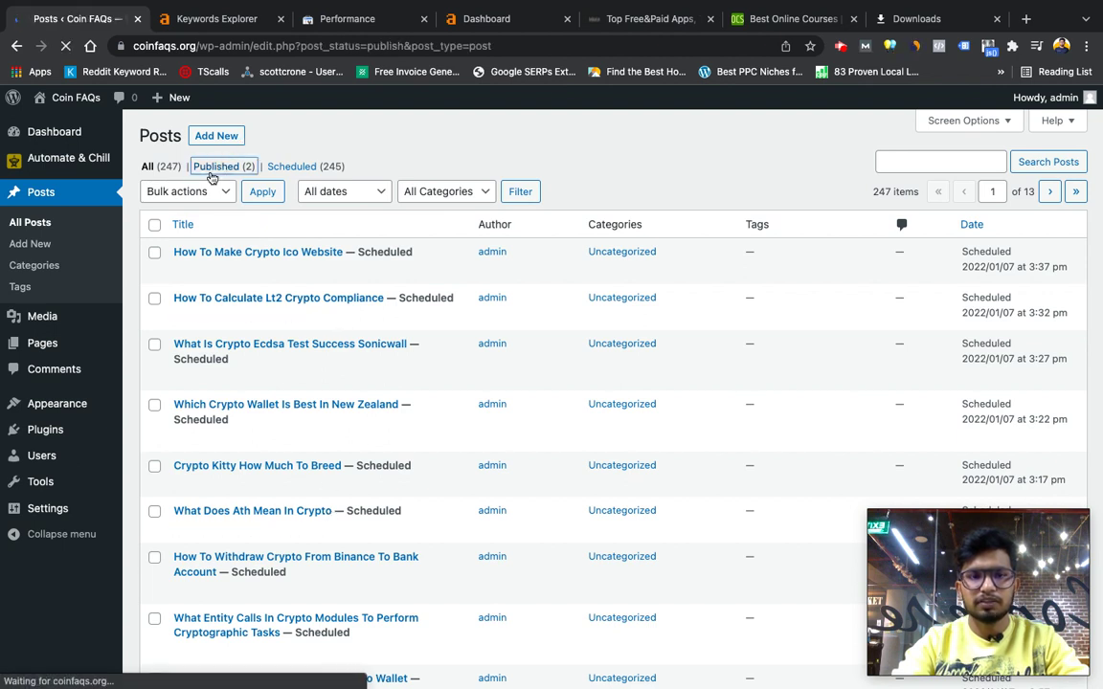
# - View the live Chandigarh post, highlight 'Chandigarh' in its title, then return to wp-admin
pyautogui.moveTo(299, 265)
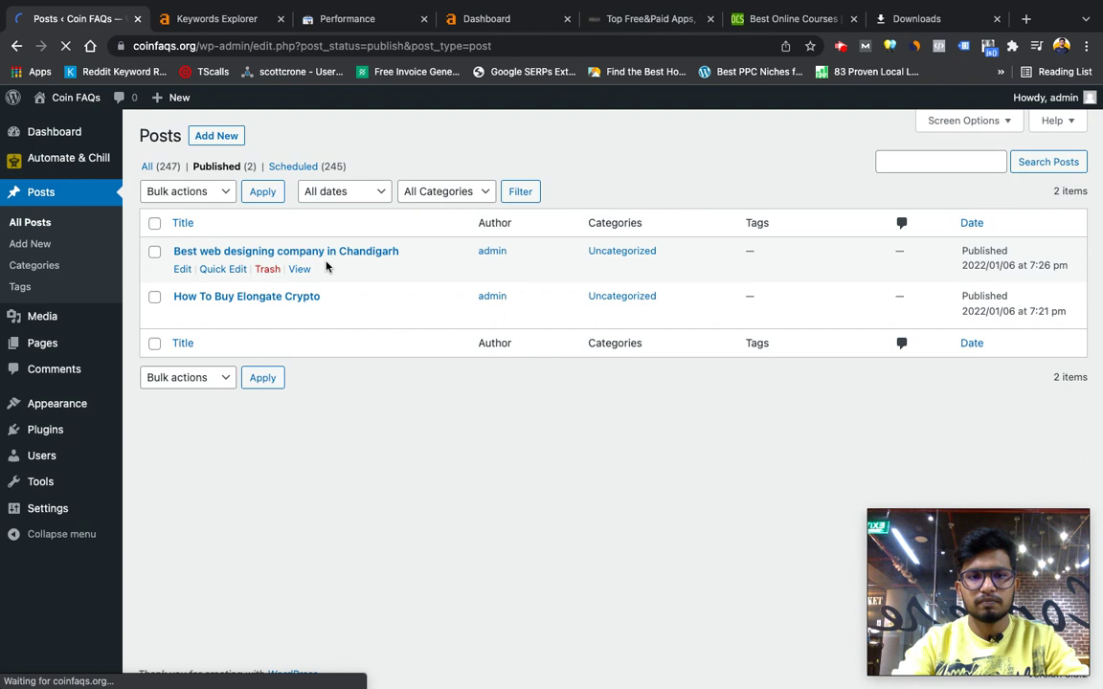
pyautogui.click(300, 270)
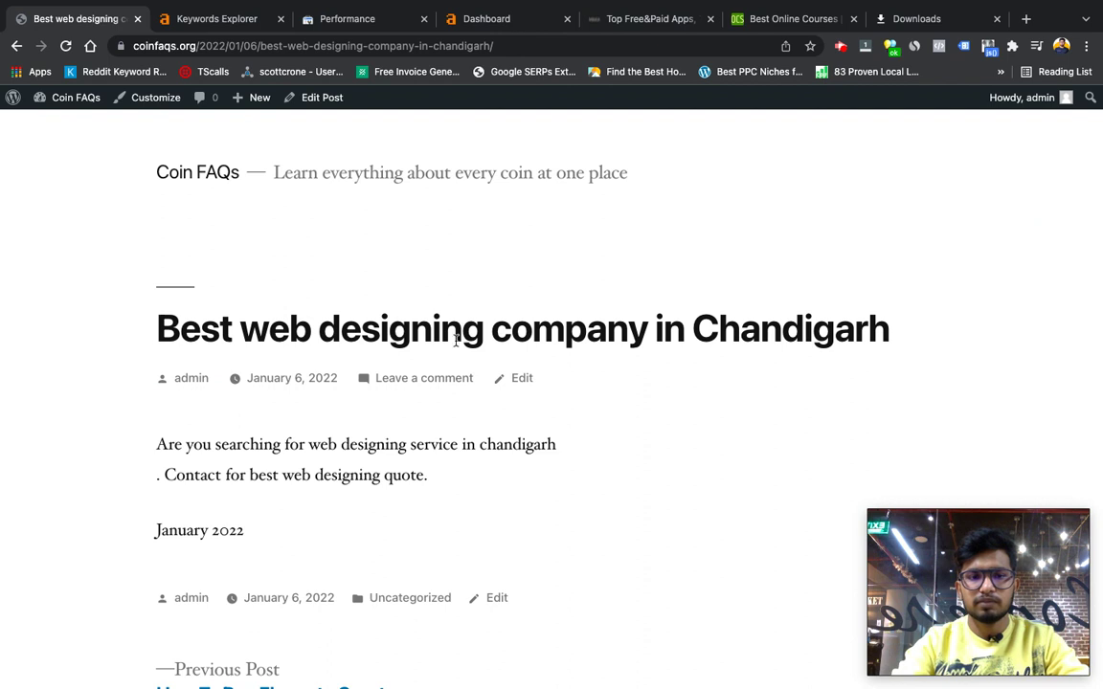
pyautogui.doubleClick(812, 340)
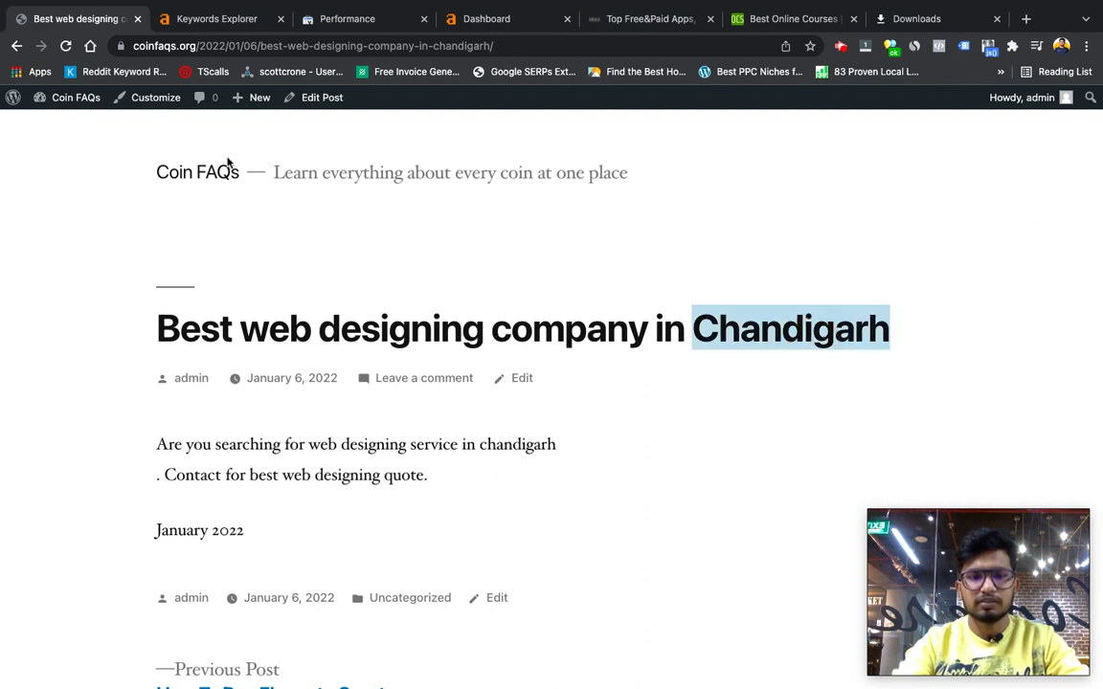
pyautogui.click(82, 108)
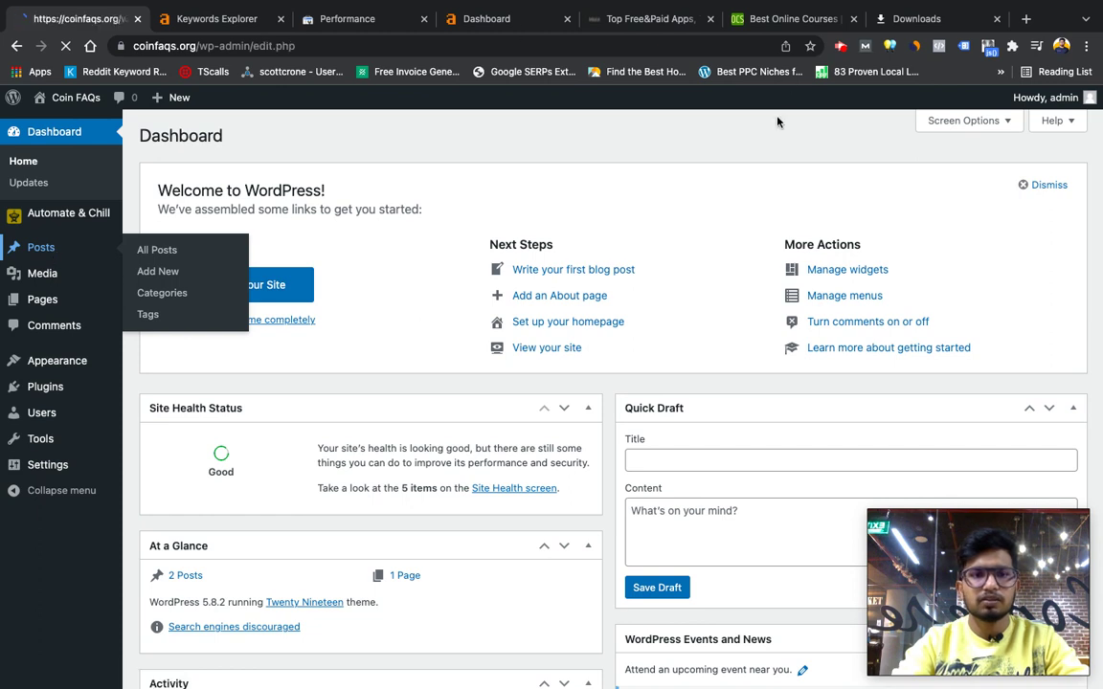
# - Load shop.automateandchill.net in the former Downloads tab
pyautogui.click(919, 19)
pyautogui.press('super+l')
pyautogui.write('shop.automateandchill.net')
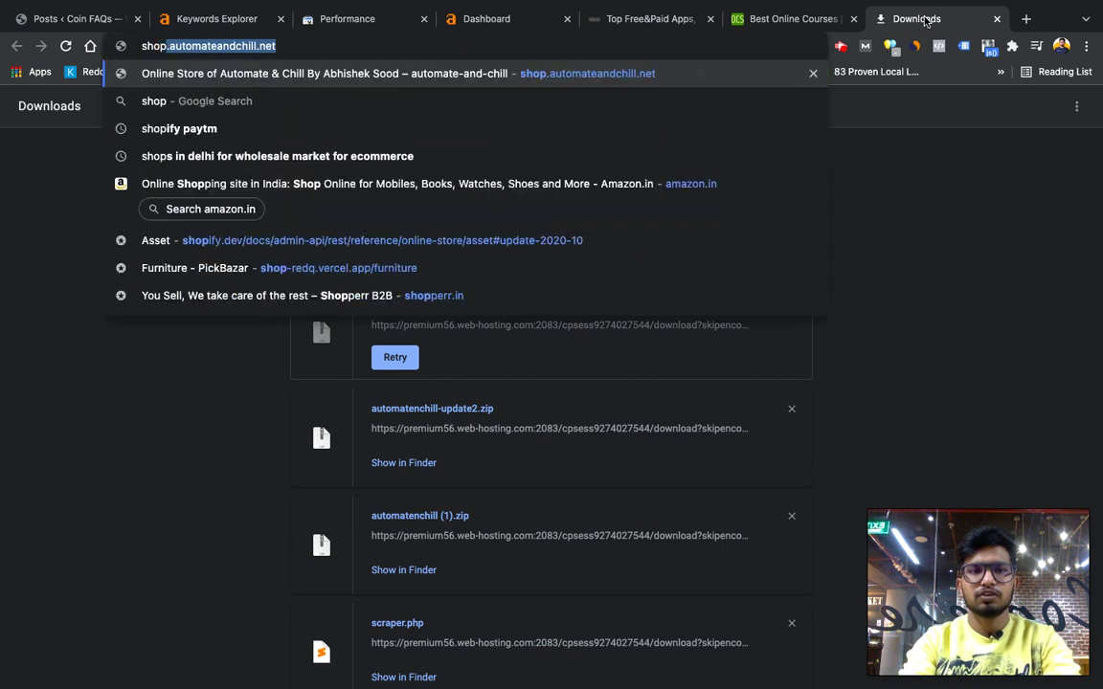
pyautogui.press('Return')
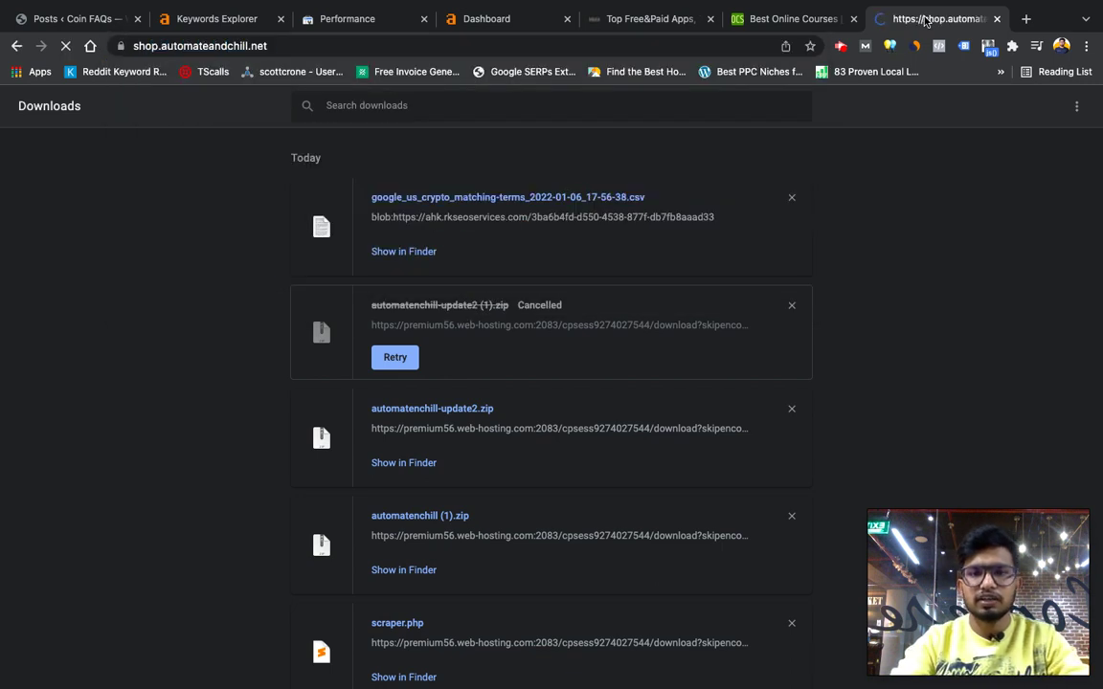